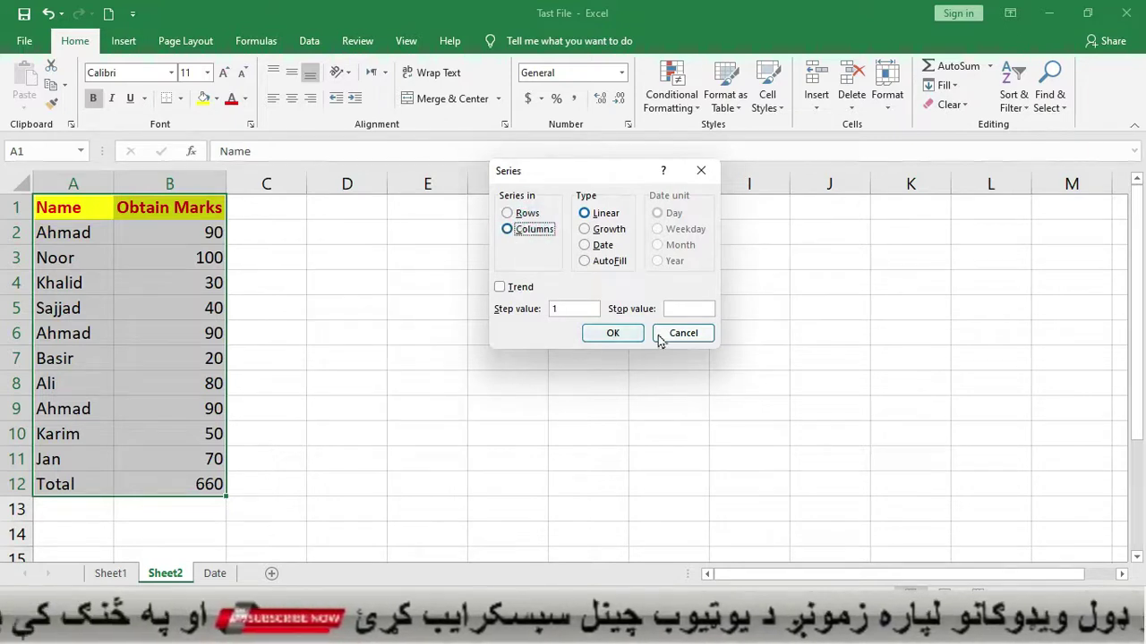
# Dismiss the Series dialog without applying it and enter the heading S.No in cell G1.
pyautogui.click(685, 332)
pyautogui.click(608, 212)
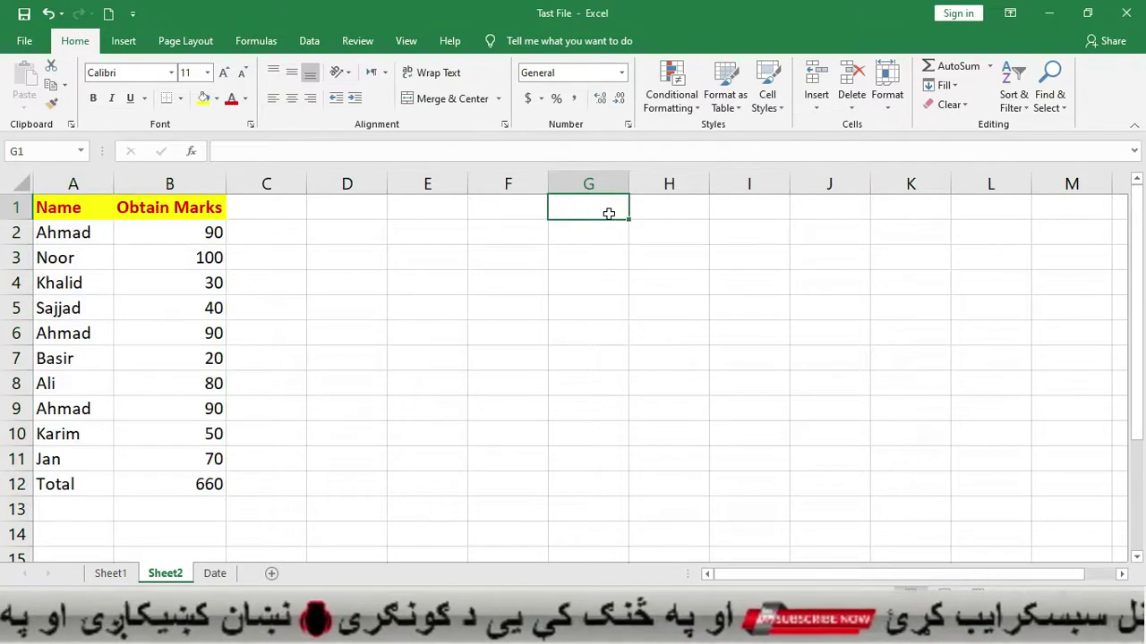
pyautogui.write('S.No')
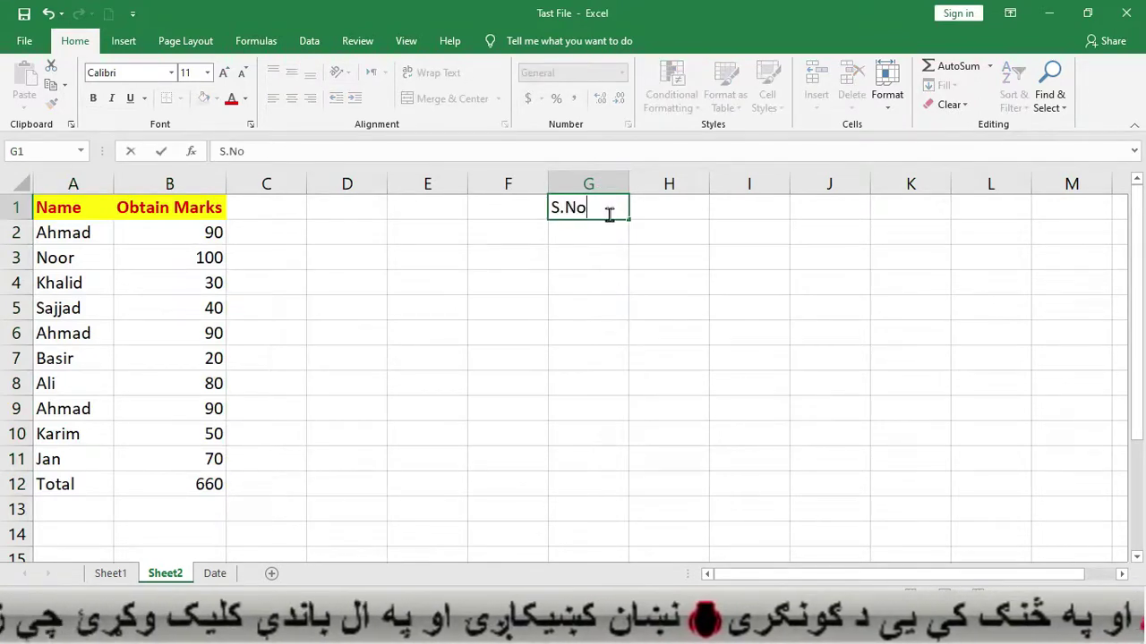
pyautogui.press('Return')
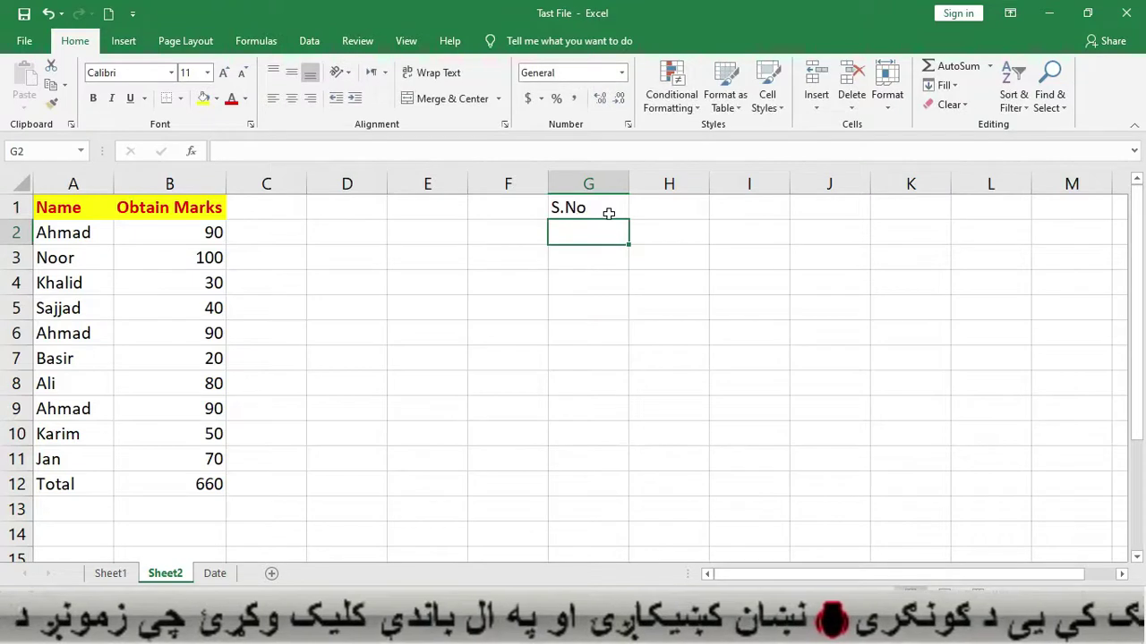
# Enter 1 and 2 in cells G2 and G3 and extend the numbering down to 13 in cell G14.
pyautogui.write('1')
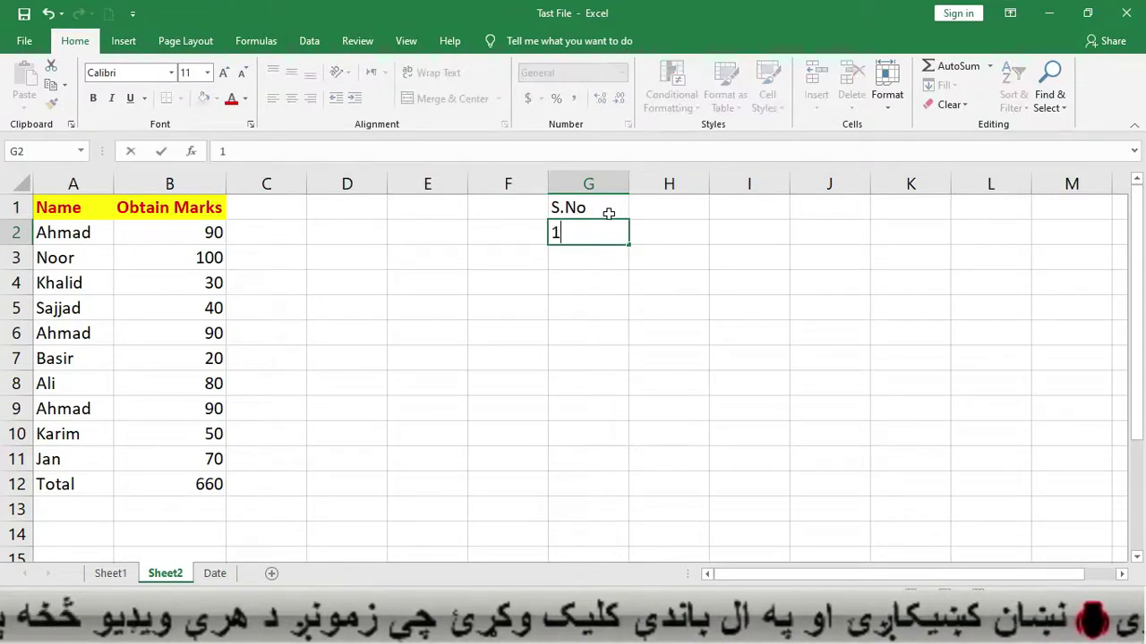
pyautogui.press('Return')
pyautogui.write('2')
pyautogui.press('Return')
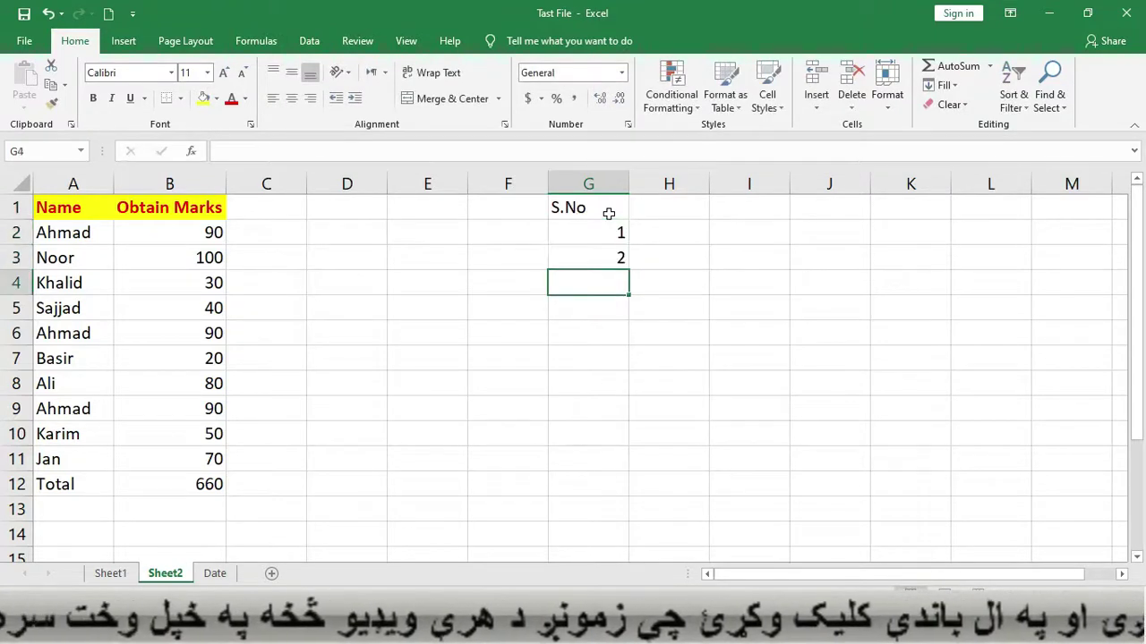
pyautogui.moveTo(573, 238); pyautogui.dragTo(668, 550)
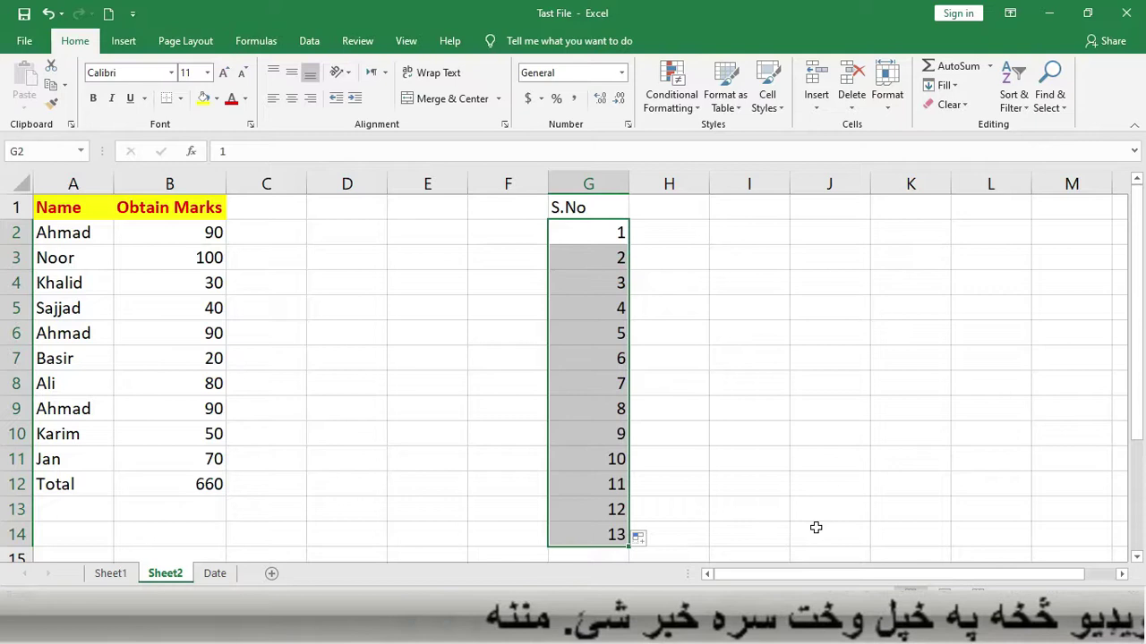
# Clear the serial numbers from G2:G14 and enter 1 in cell G2 as the starting value.
pyautogui.moveTo(574, 233); pyautogui.dragTo(621, 543)
pyautogui.press('Delete')
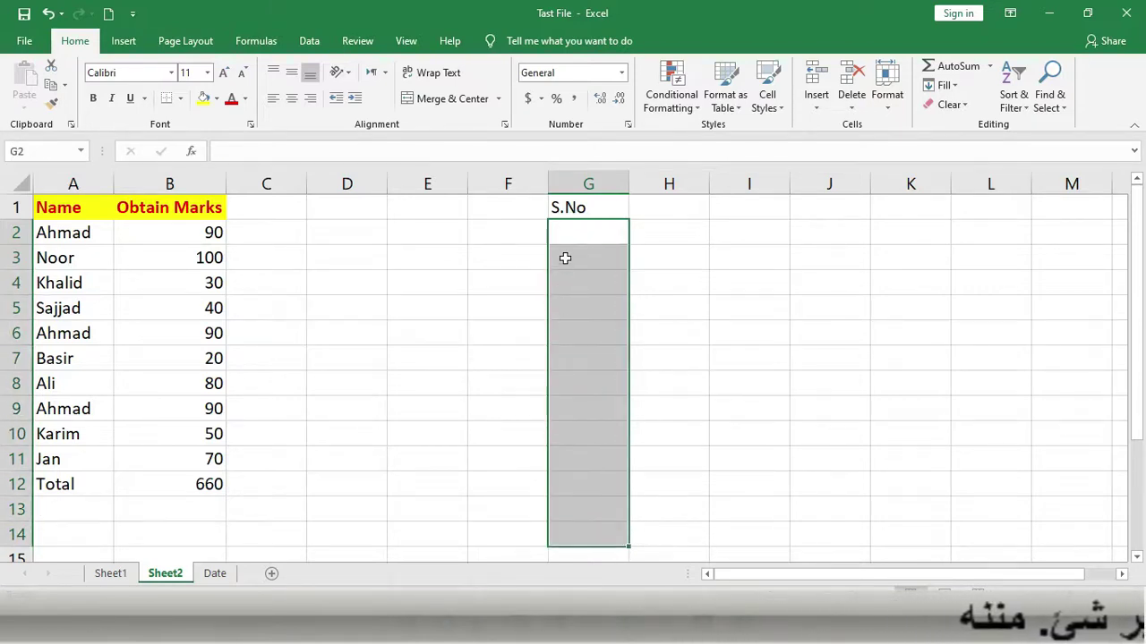
pyautogui.click(574, 229)
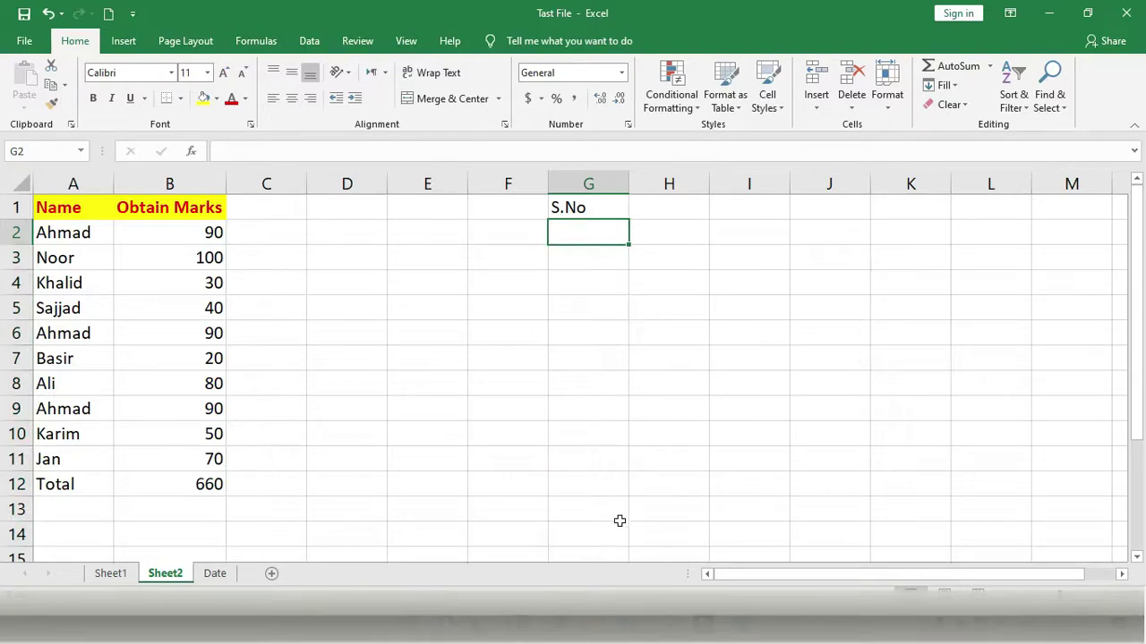
pyautogui.write('1')
pyautogui.press('Return')
# Fill a linear series down the column from cell G2 with step value 1 and stop value 13.
pyautogui.click(604, 232)
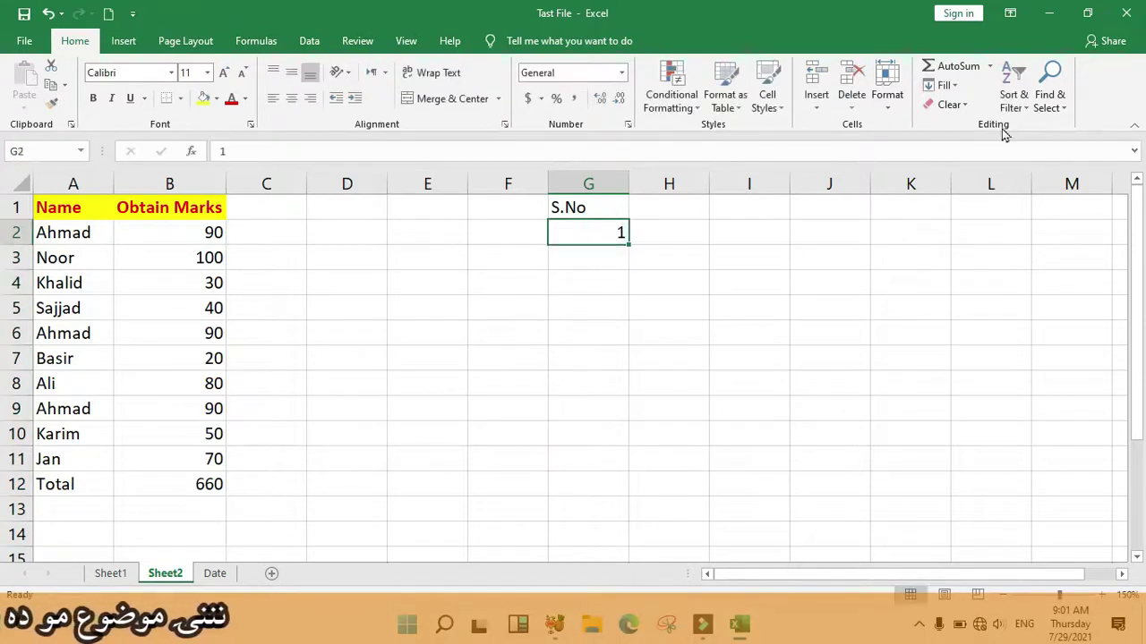
pyautogui.click(944, 85)
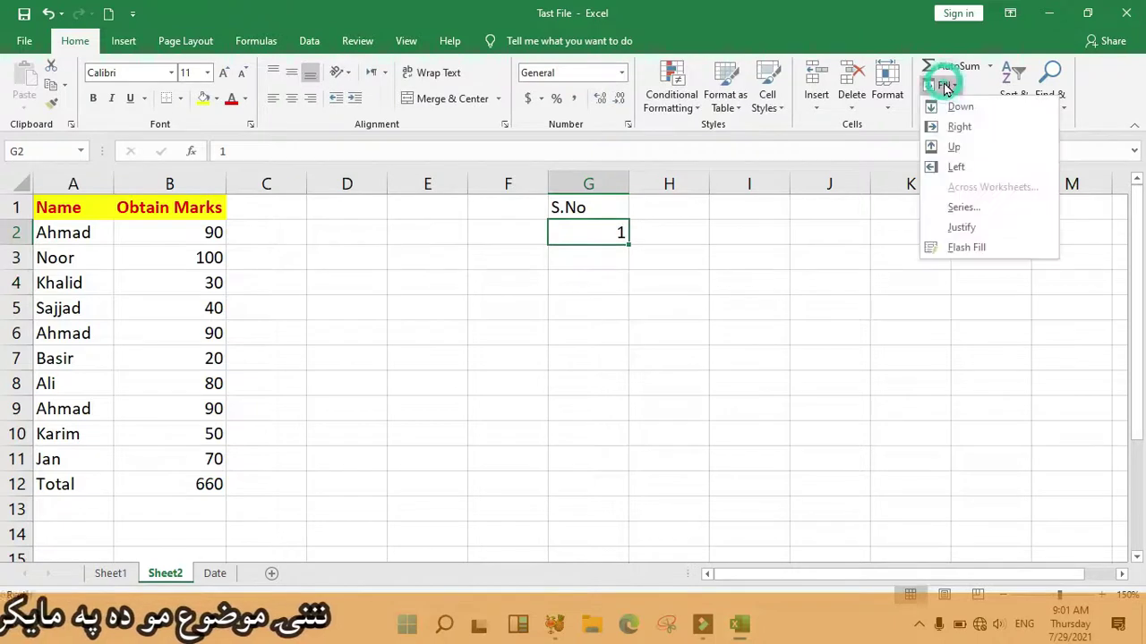
pyautogui.click(957, 210)
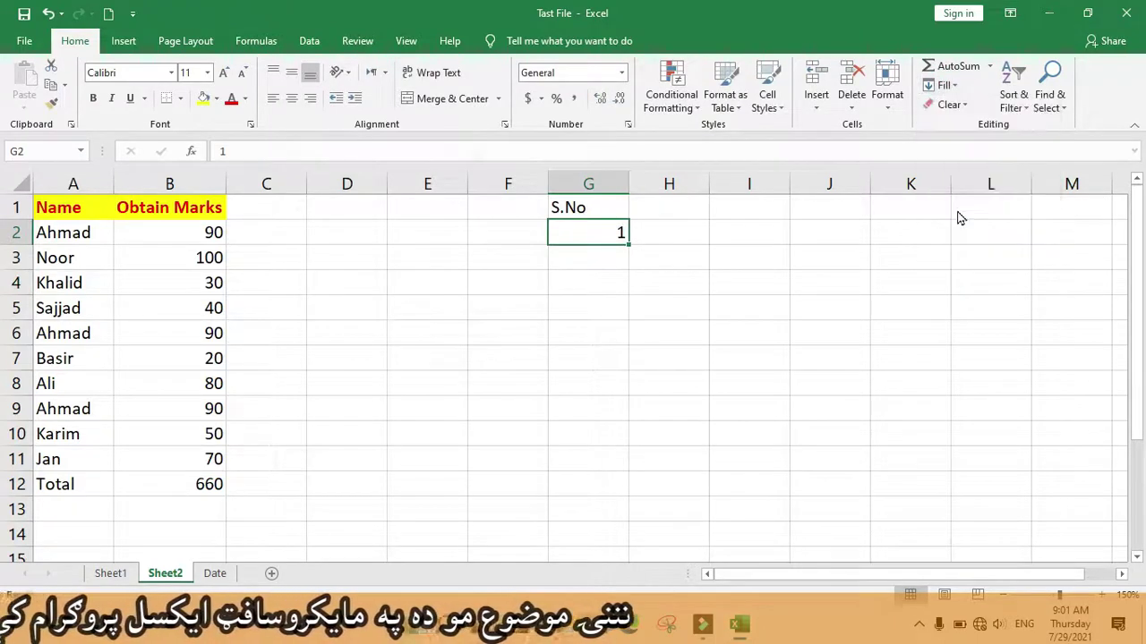
pyautogui.moveTo(588, 170); pyautogui.dragTo(802, 144)
pyautogui.click(750, 204)
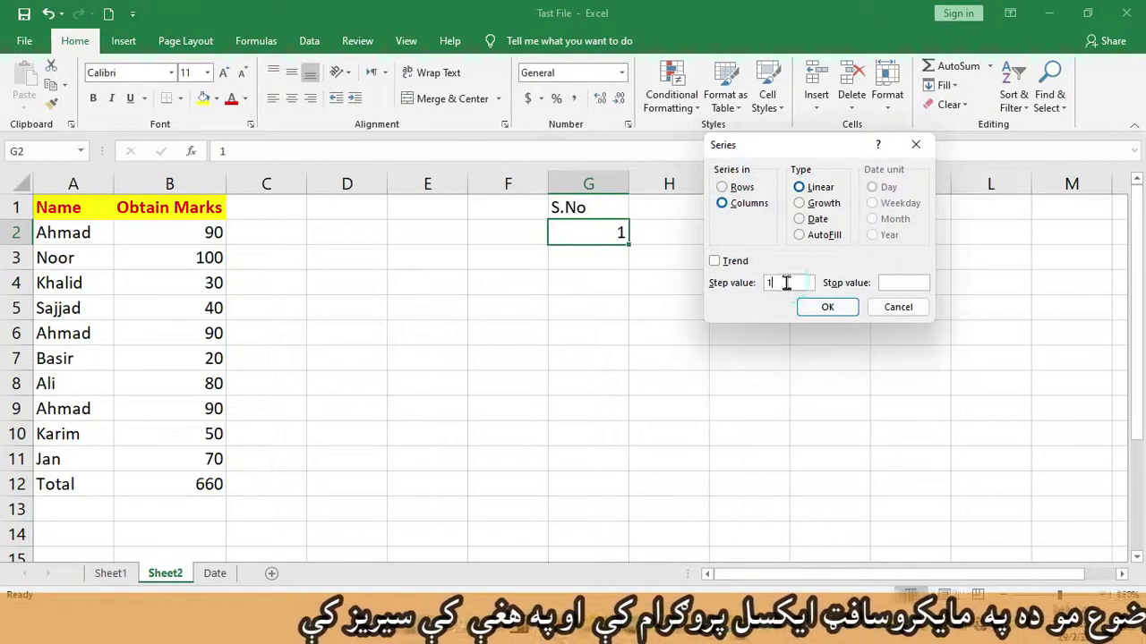
pyautogui.click(901, 283)
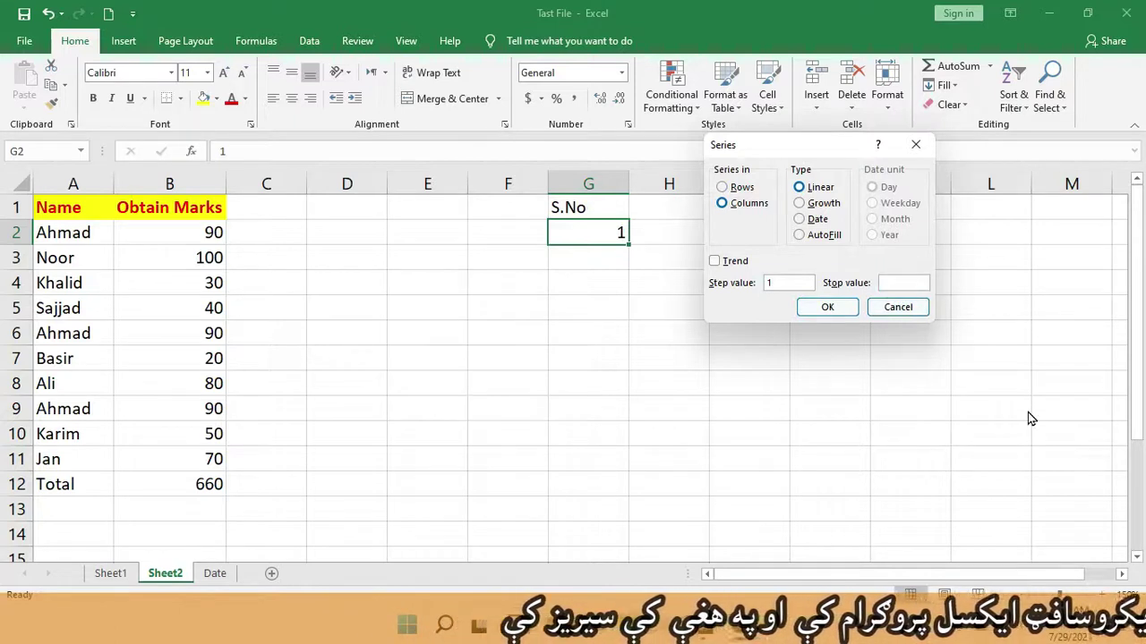
pyautogui.write('13')
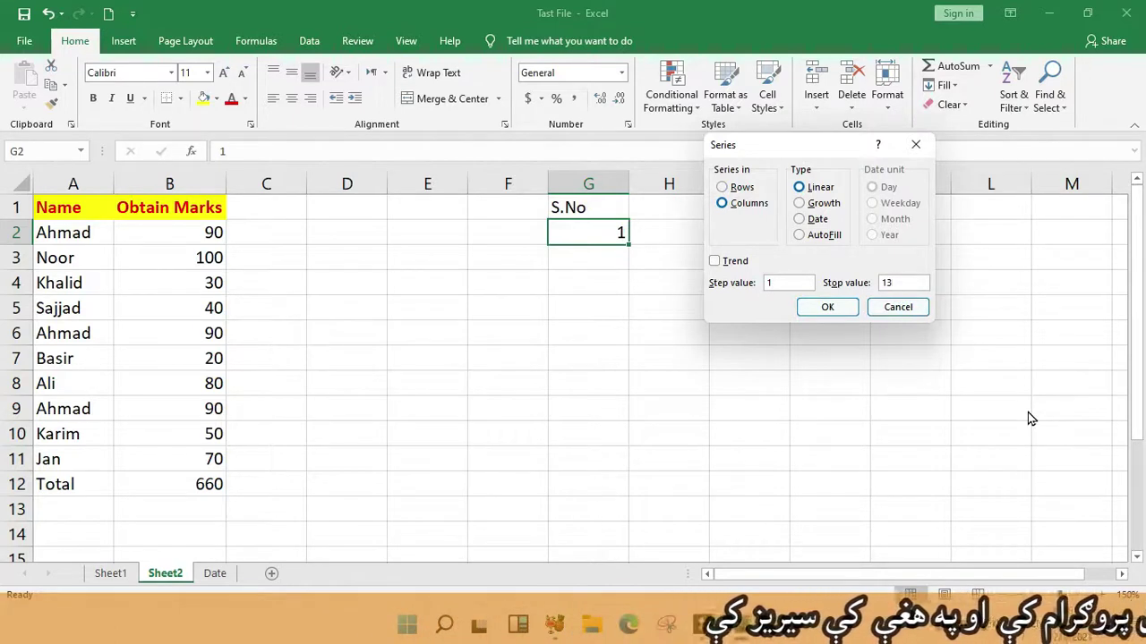
pyautogui.click(825, 308)
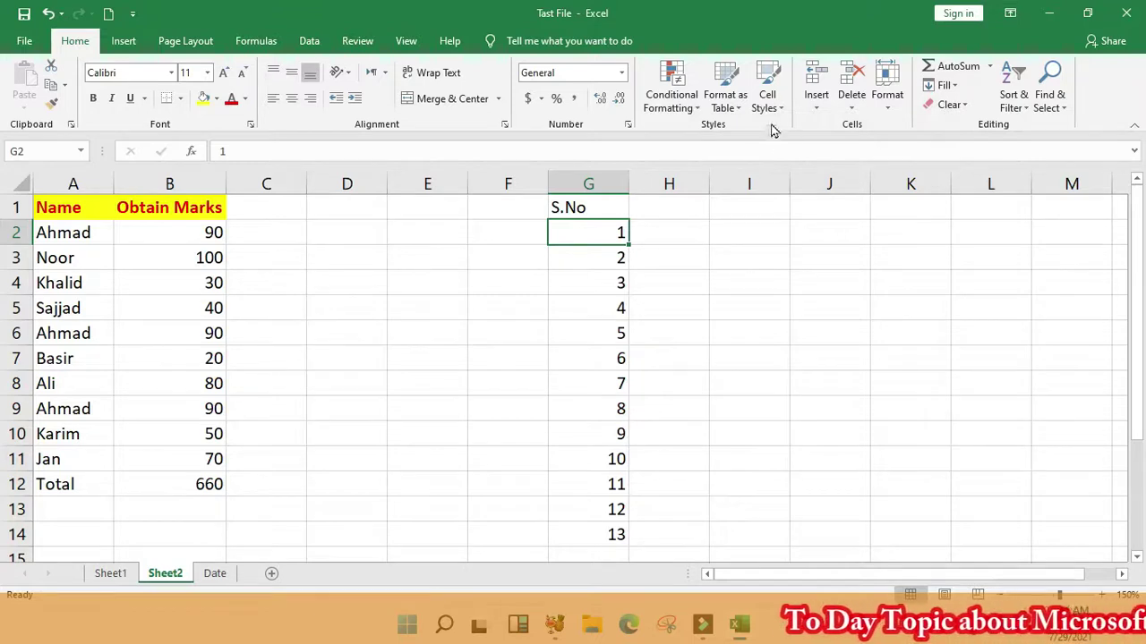
pyautogui.click(943, 85)
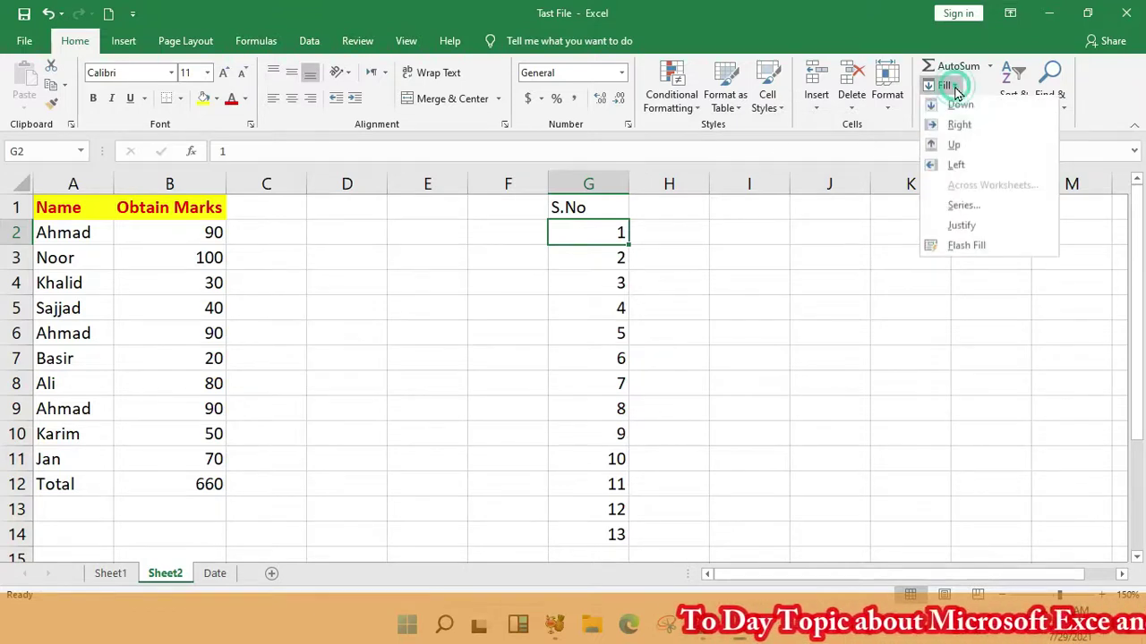
pyautogui.click(983, 229)
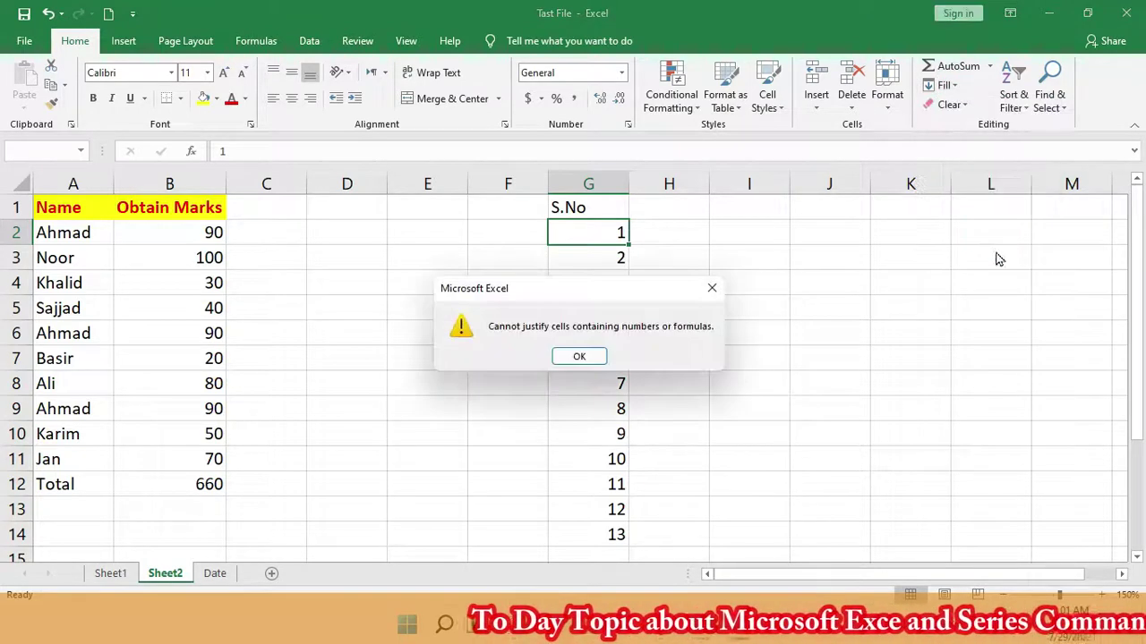
pyautogui.click(712, 288)
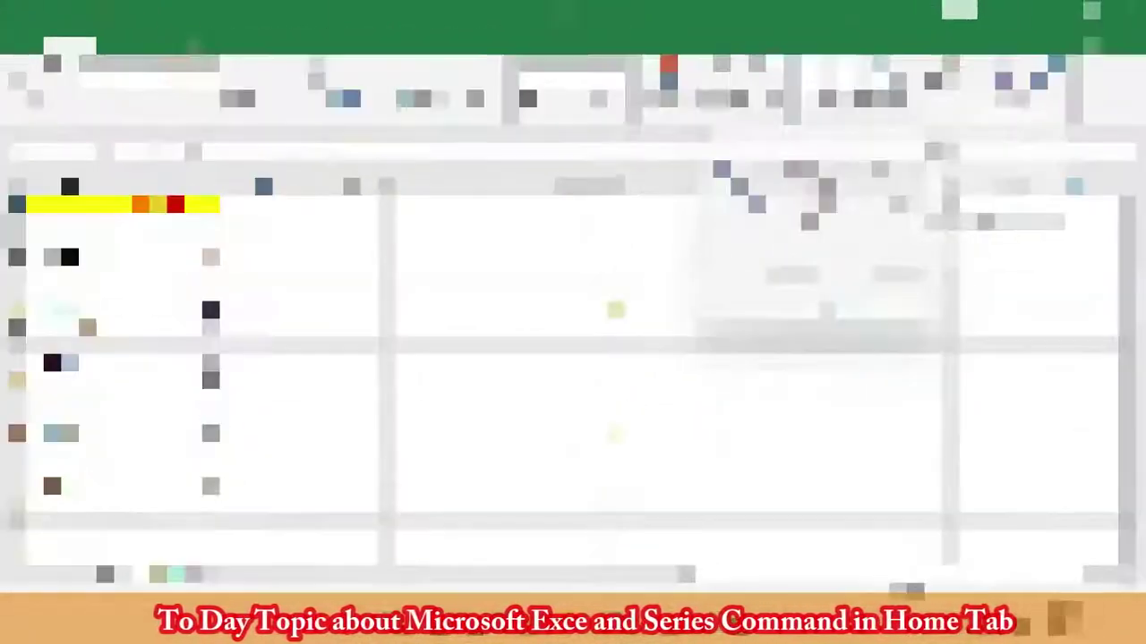
# Fill a linear series along the row from cell G2 with step value 1 and stop value 8.
pyautogui.click(906, 282)
pyautogui.write('7')
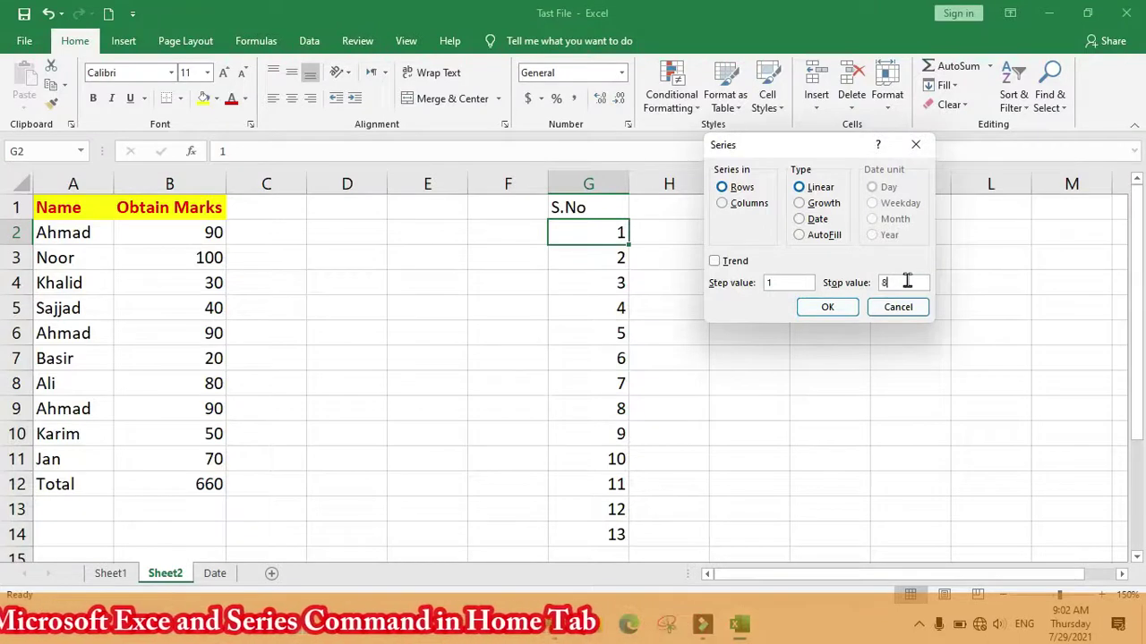
pyautogui.click(827, 307)
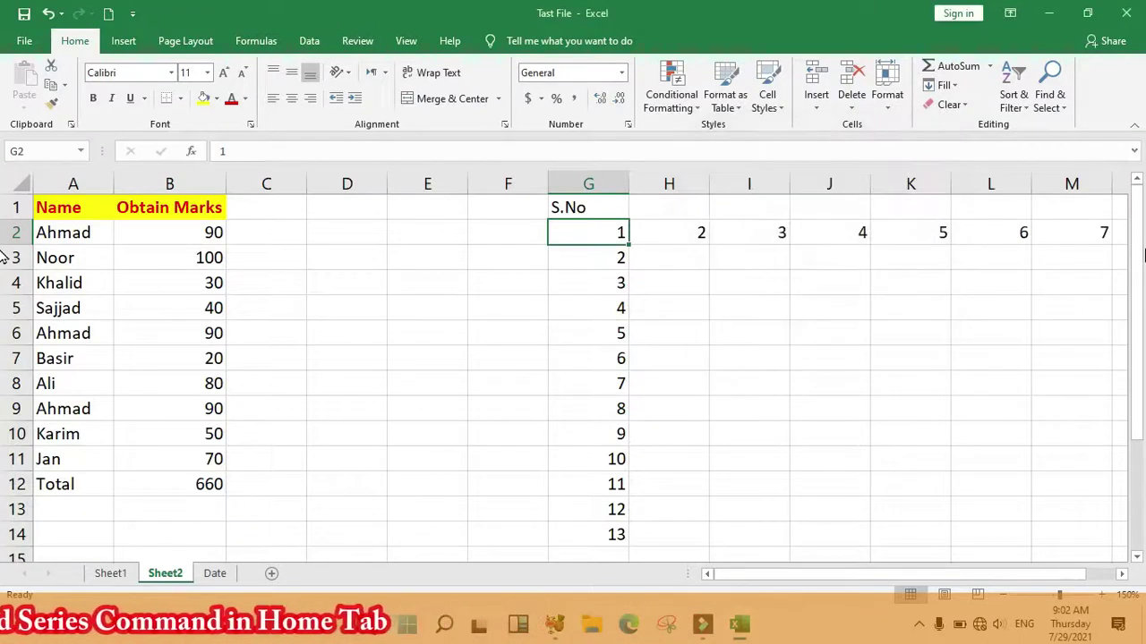
# Clear both number series below the S.No heading and enter 1 in cell G2.
pyautogui.moveTo(615, 234); pyautogui.dragTo(1118, 553)
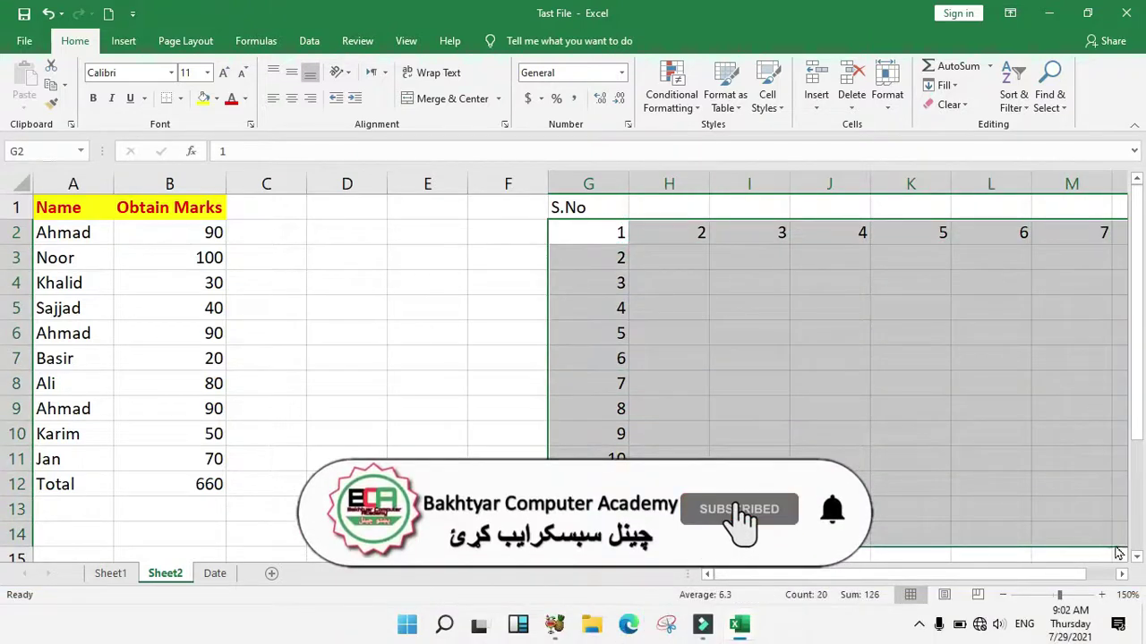
pyautogui.press('Delete')
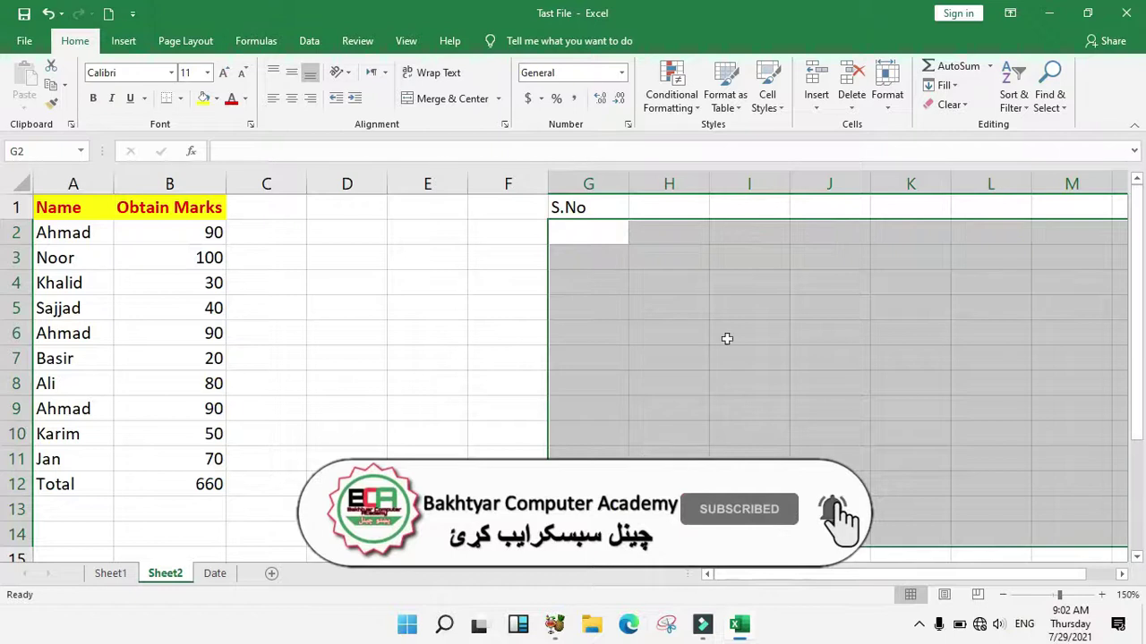
pyautogui.click(607, 236)
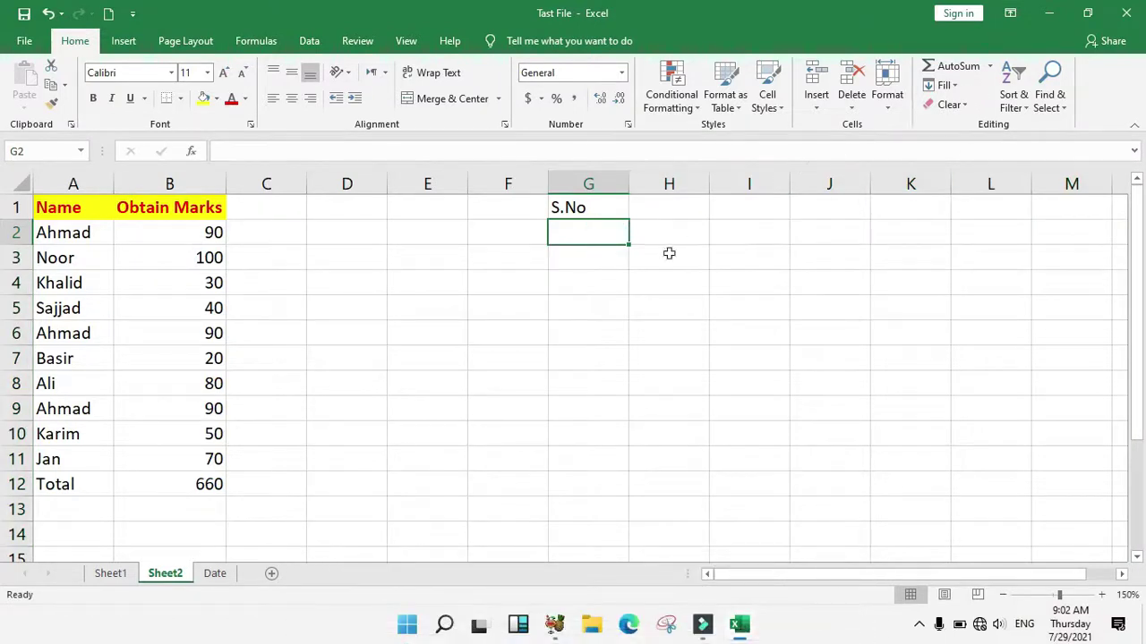
pyautogui.write('1')
pyautogui.press('Return')
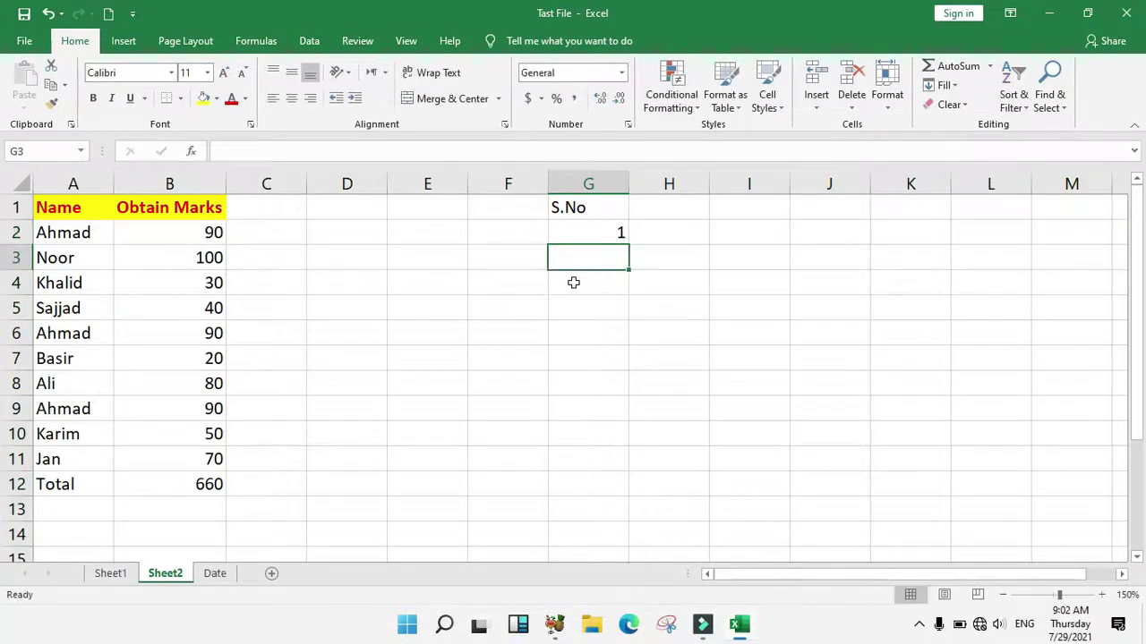
# Fill cells G2:G14 with a linear column series using the Trend option instead of a stop value.
pyautogui.moveTo(578, 235); pyautogui.dragTo(577, 532)
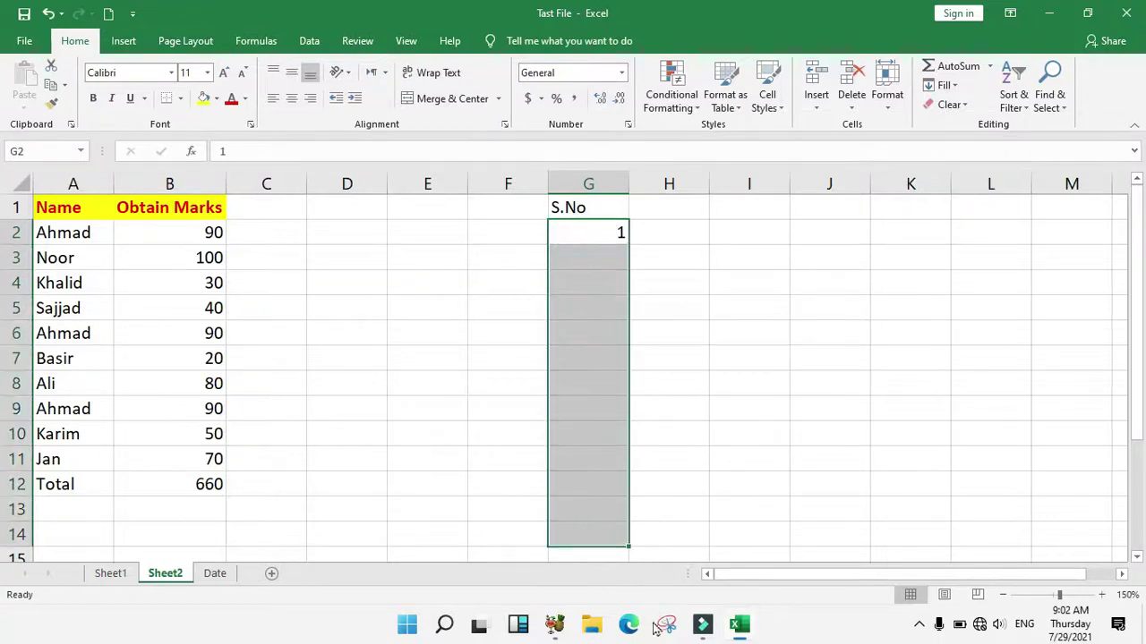
pyautogui.click(938, 84)
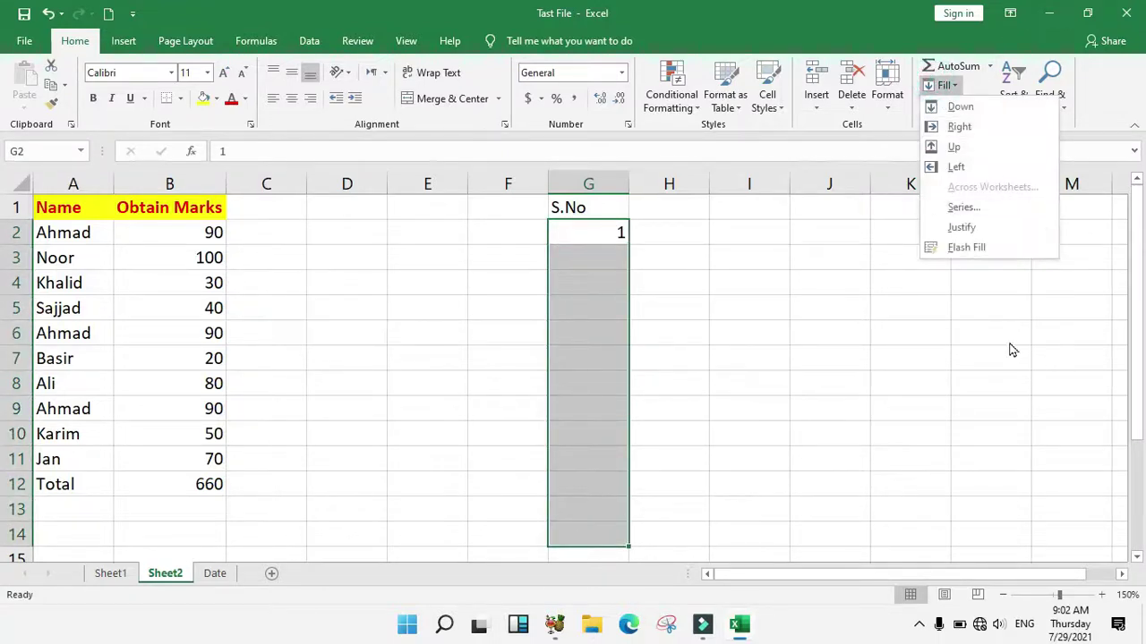
pyautogui.click(960, 208)
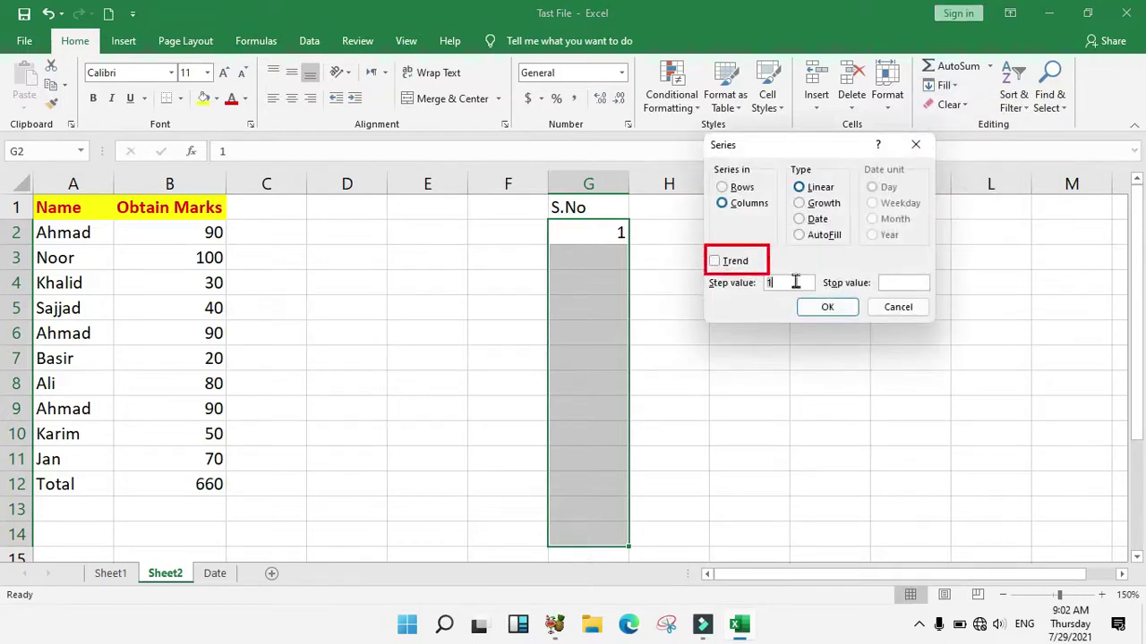
pyautogui.click(893, 285)
pyautogui.click(731, 263)
pyautogui.click(837, 310)
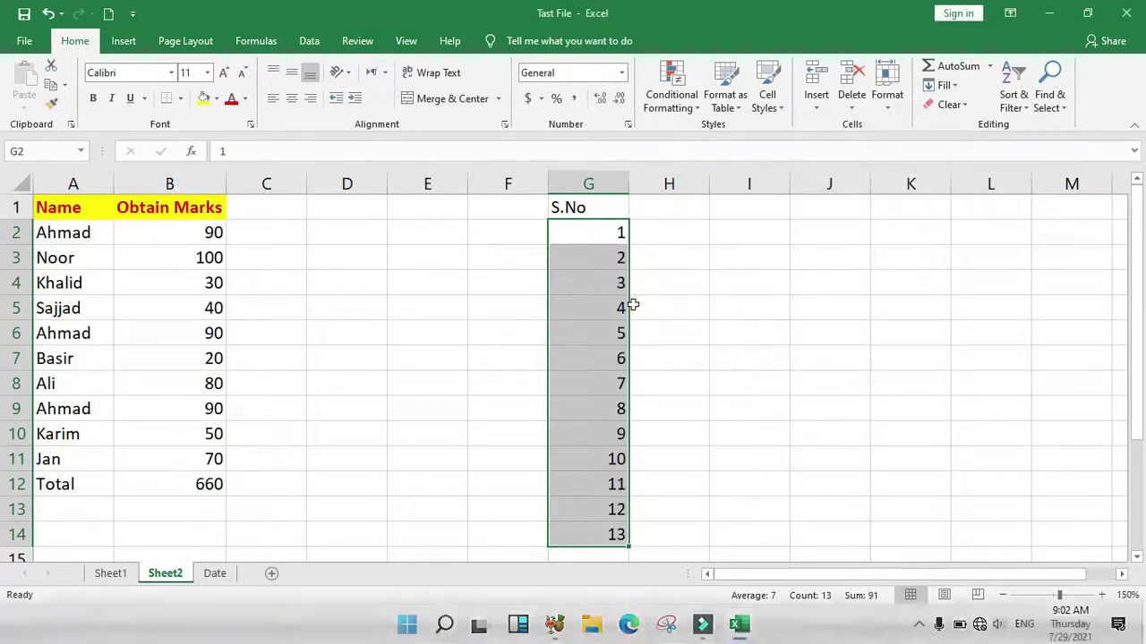
# Fill cells G2:L2 with a linear row series using the Trend option.
pyautogui.moveTo(607, 231); pyautogui.dragTo(974, 227)
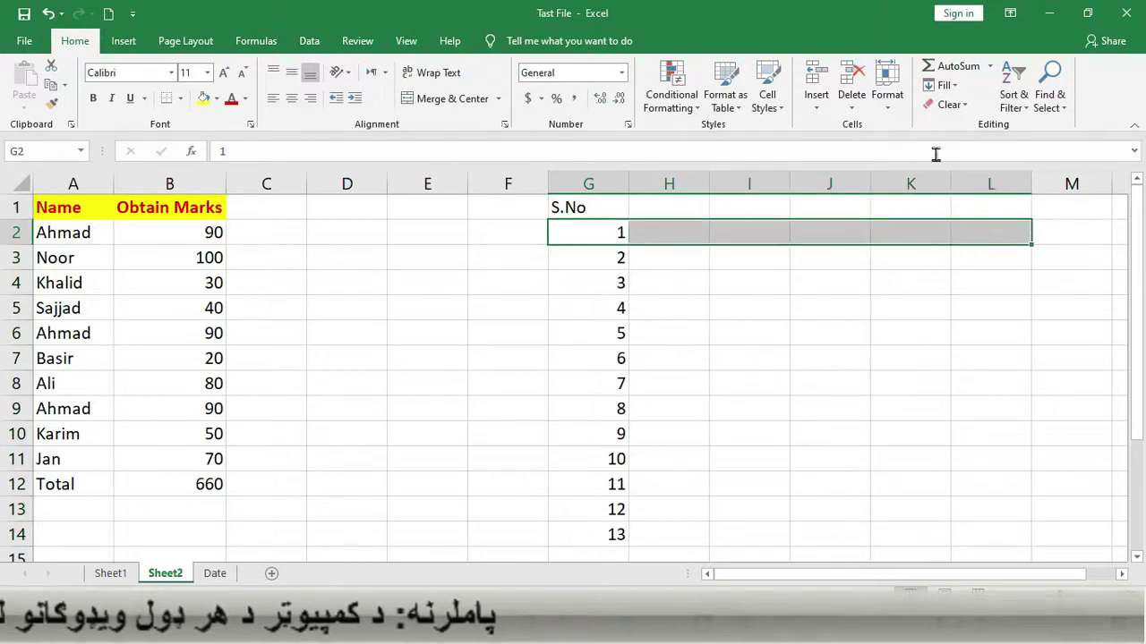
pyautogui.click(948, 86)
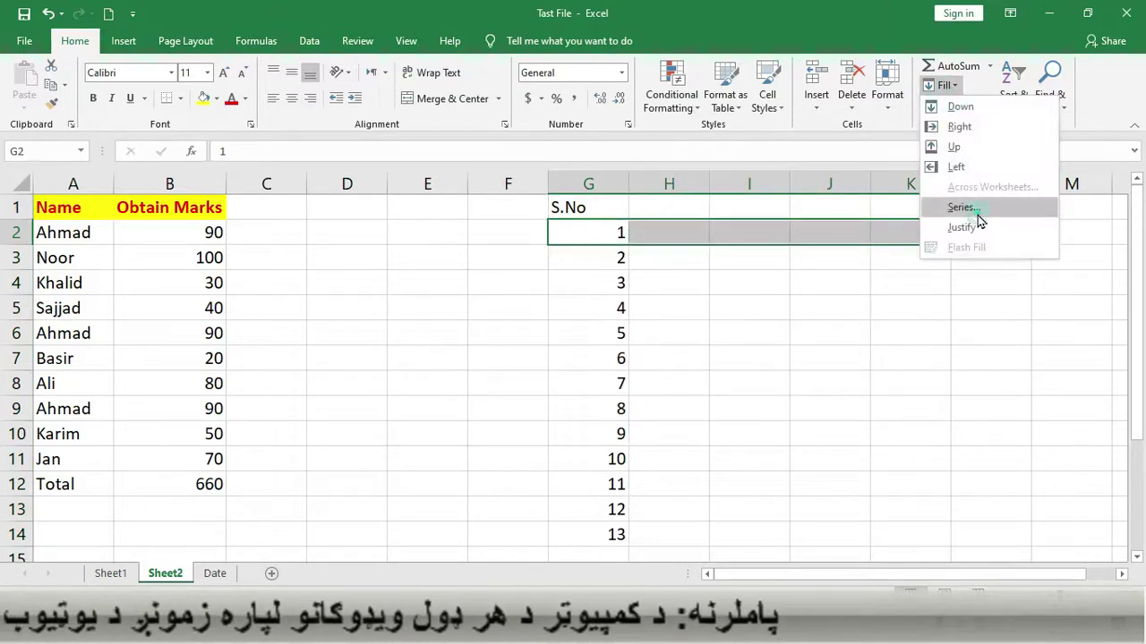
pyautogui.click(976, 210)
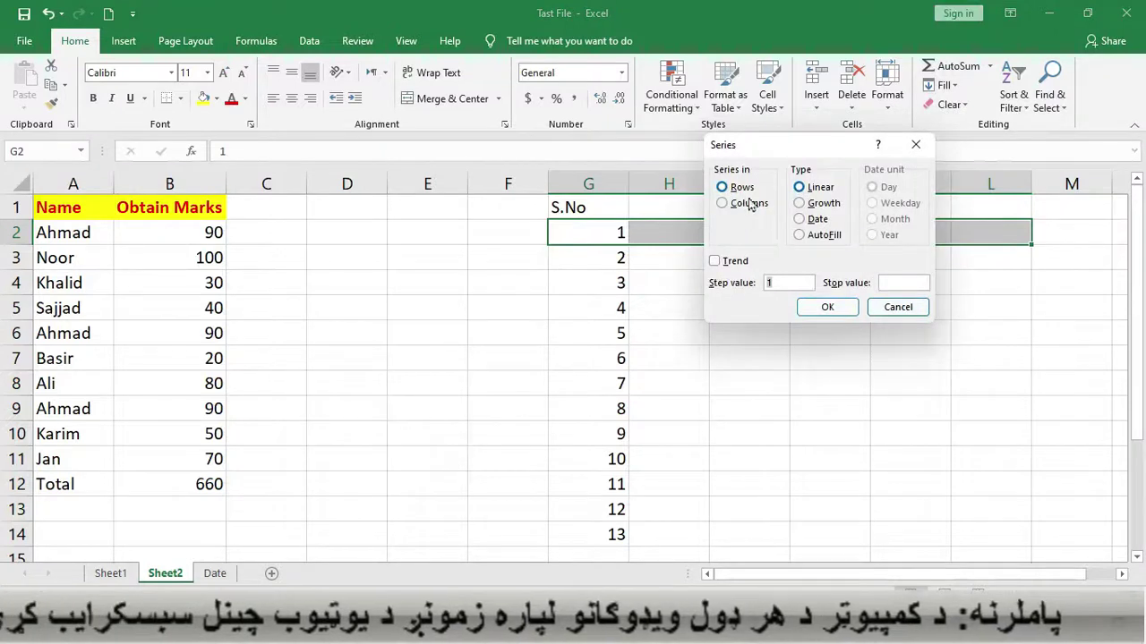
pyautogui.click(716, 261)
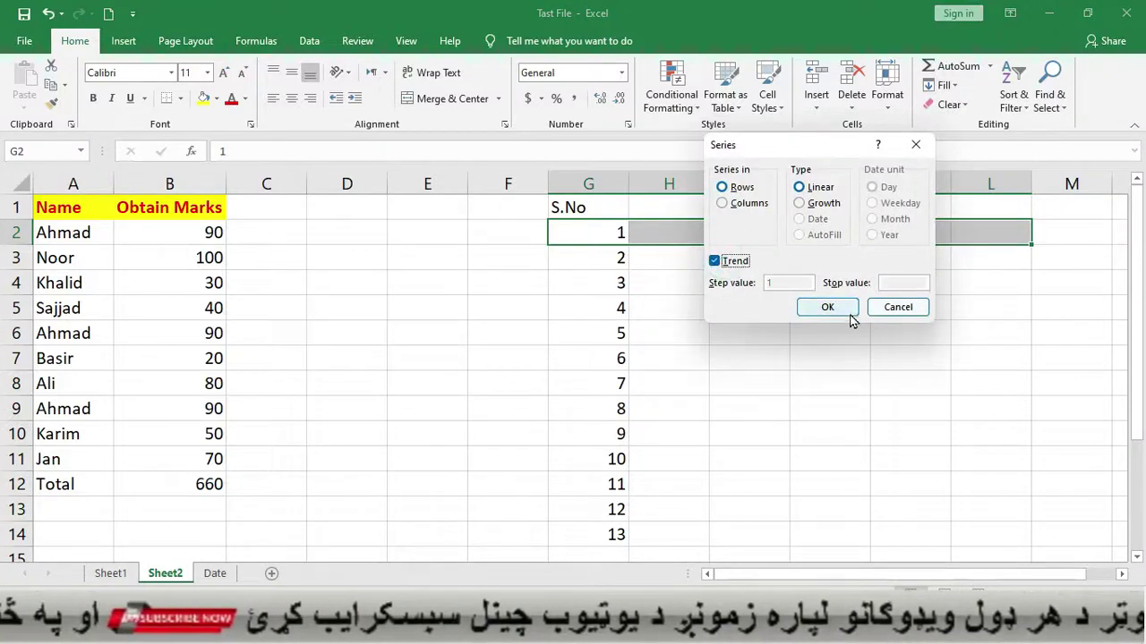
pyautogui.click(827, 307)
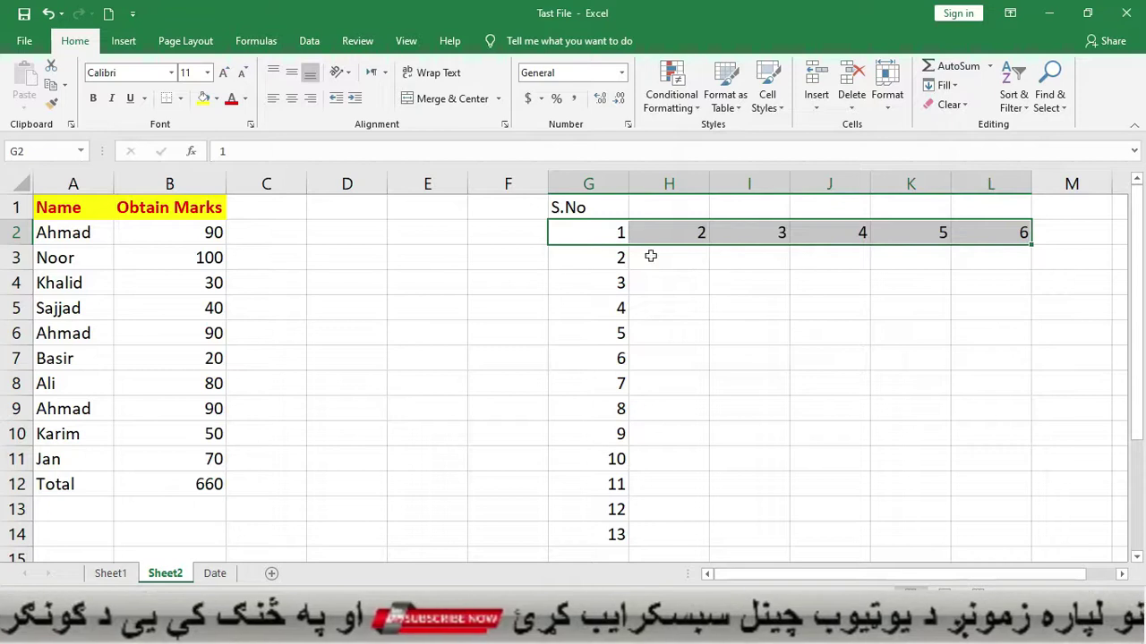
# Clear the row and column number series from the range G2:L15.
pyautogui.moveTo(605, 234); pyautogui.dragTo(974, 547)
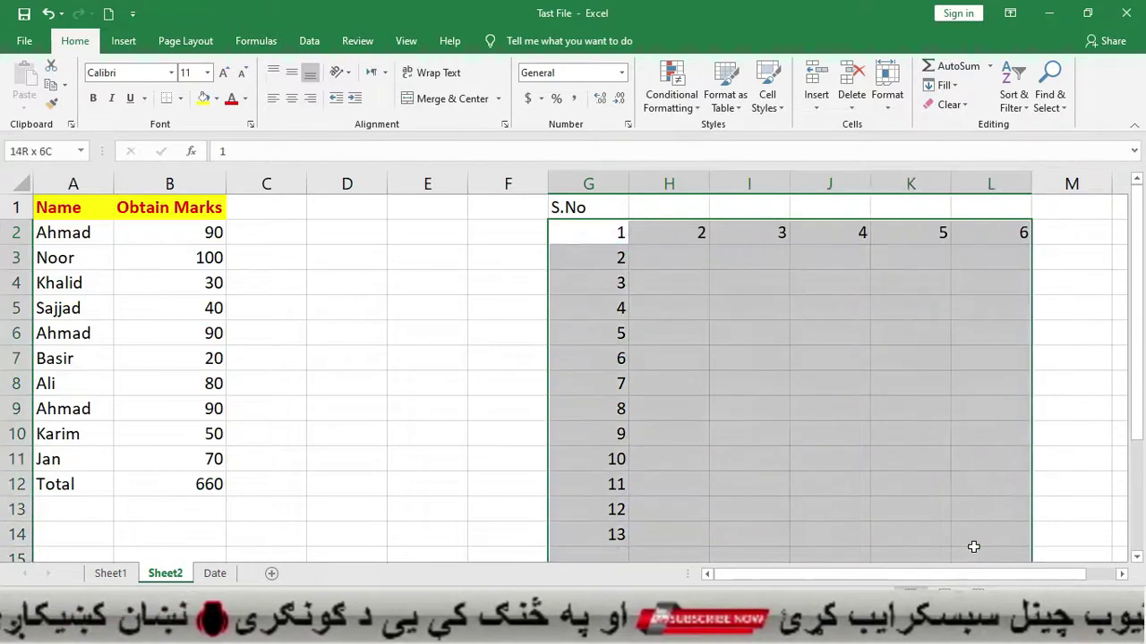
pyautogui.press('Delete')
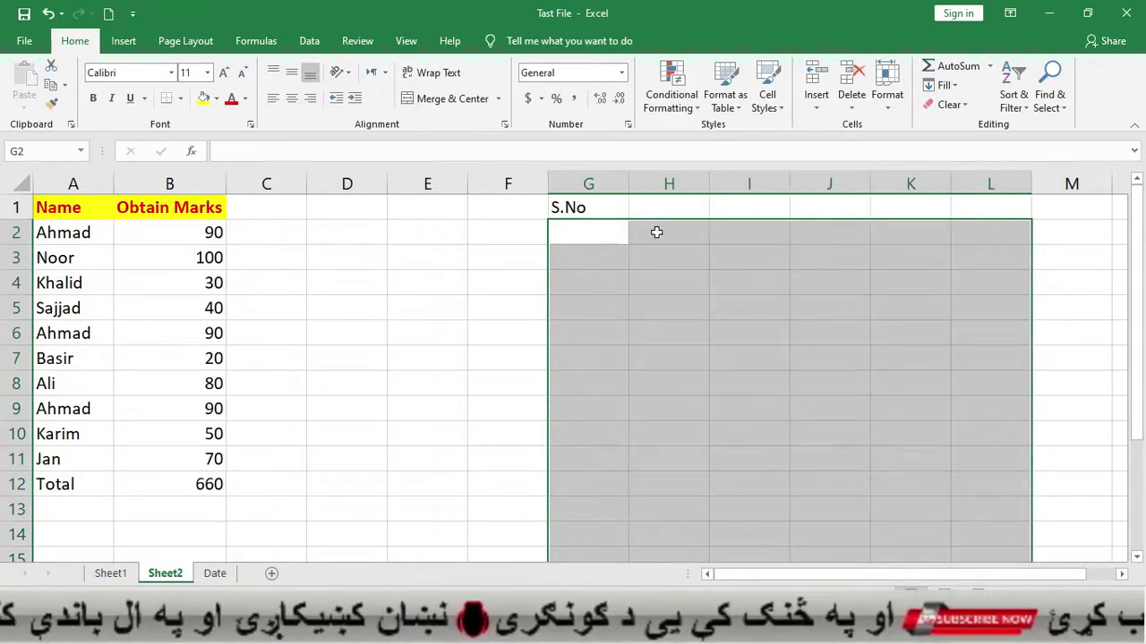
pyautogui.click(616, 233)
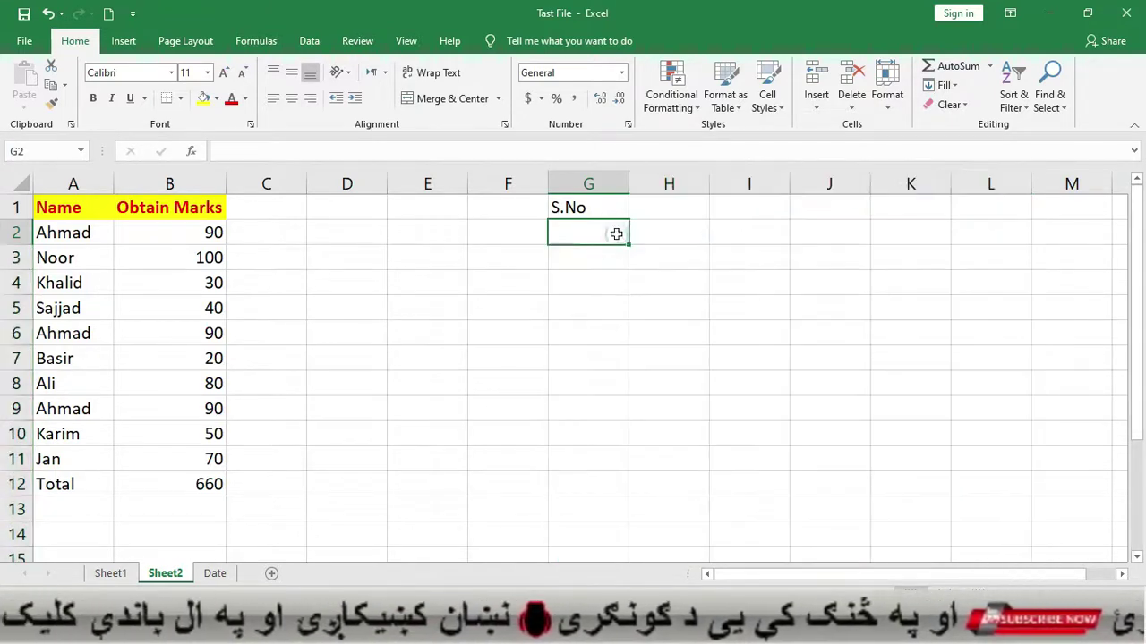
pyautogui.click(942, 85)
pyautogui.click(951, 215)
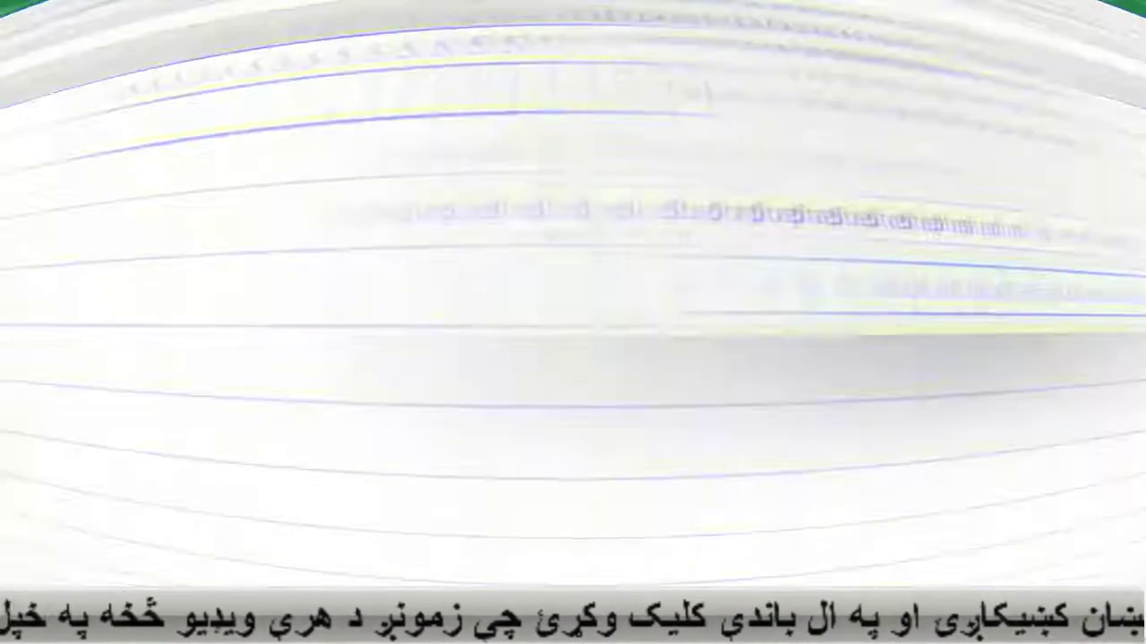
pyautogui.click(743, 203)
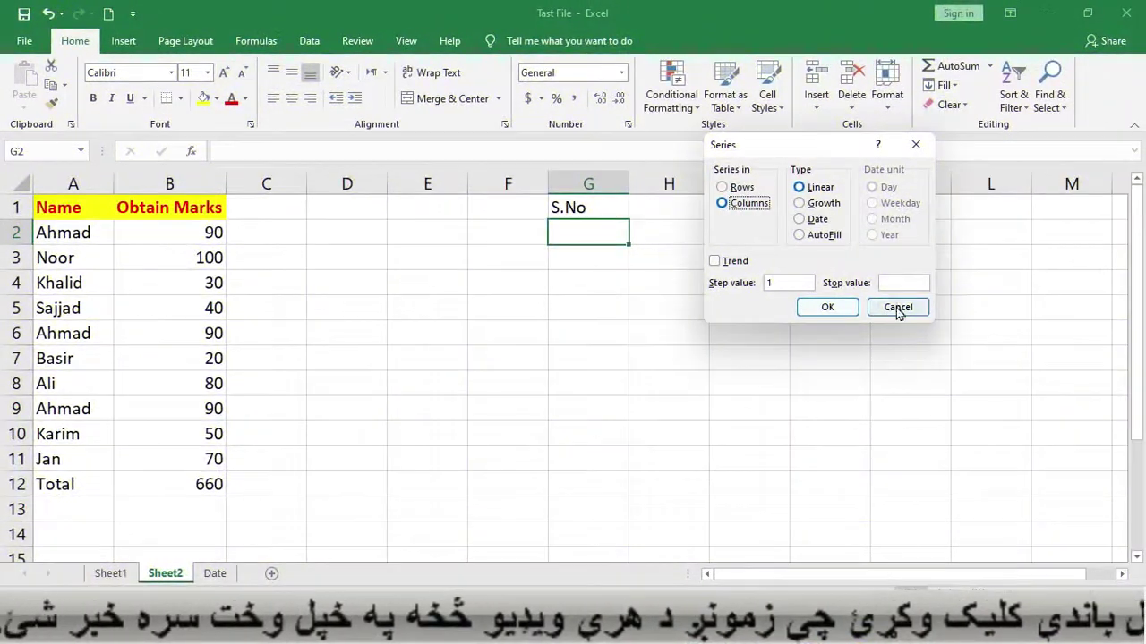
pyautogui.click(898, 307)
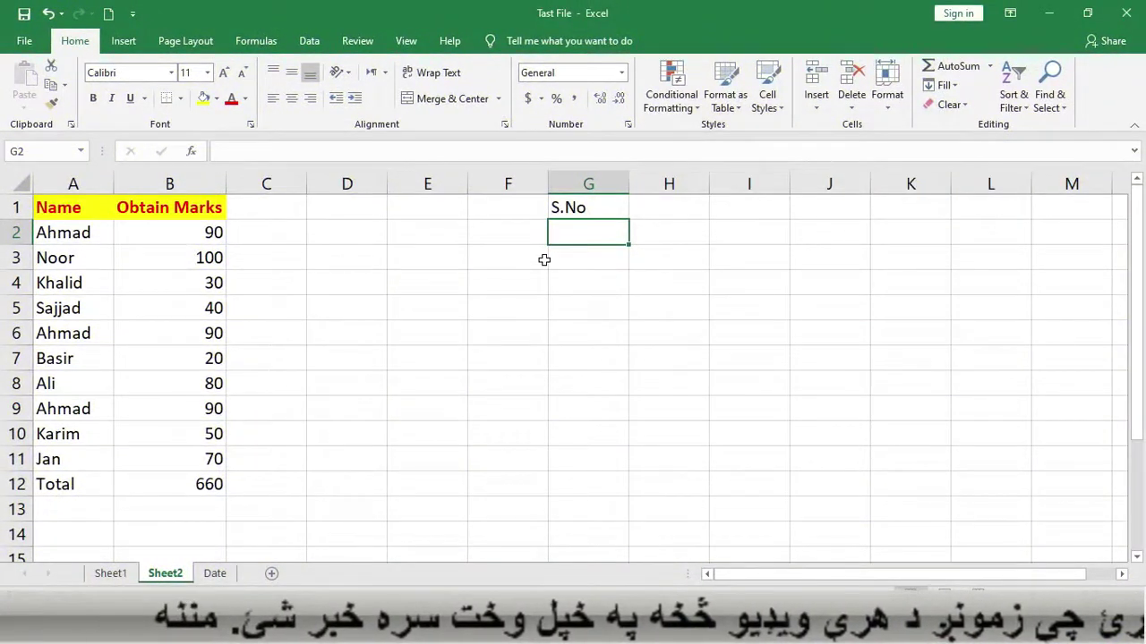
# Enter the heading Years in cell H1 and the starting year 2010 in H2.
pyautogui.press('Right')
pyautogui.press('Up')
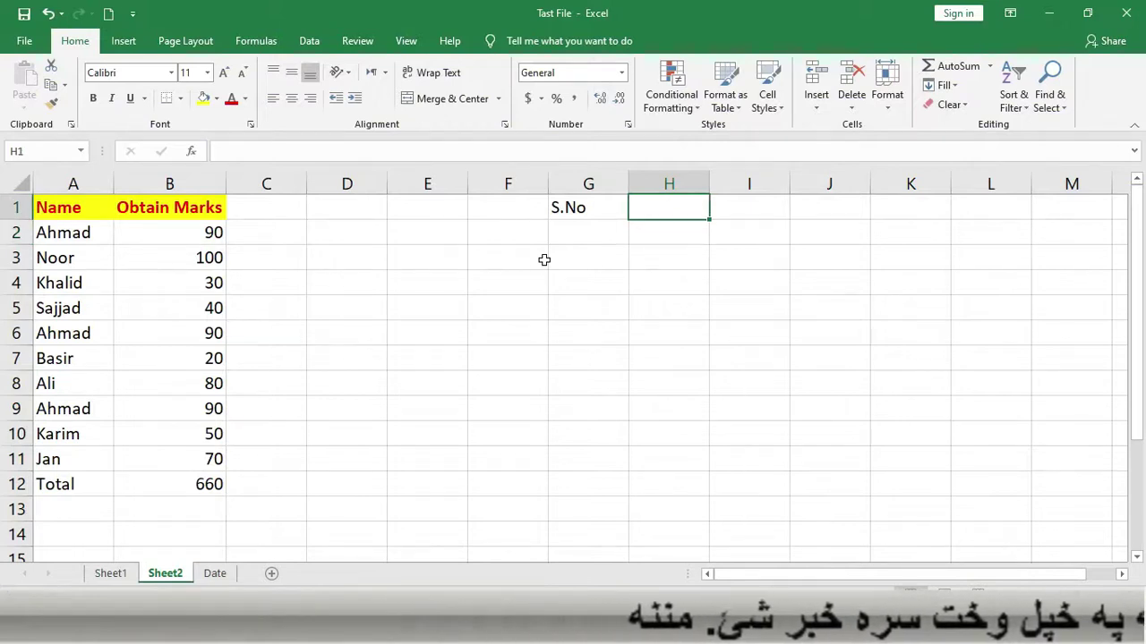
pyautogui.write('Yar')
pyautogui.press('BackSpace')
pyautogui.press('BackSpace')
pyautogui.write('ears')
pyautogui.press('Return')
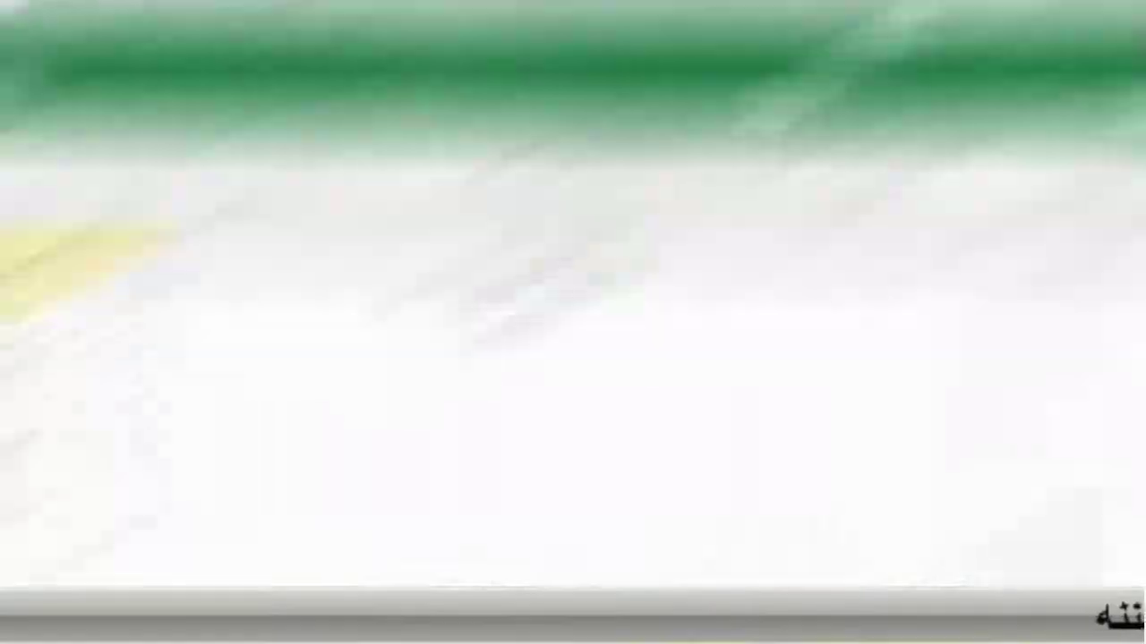
pyautogui.write('2010')
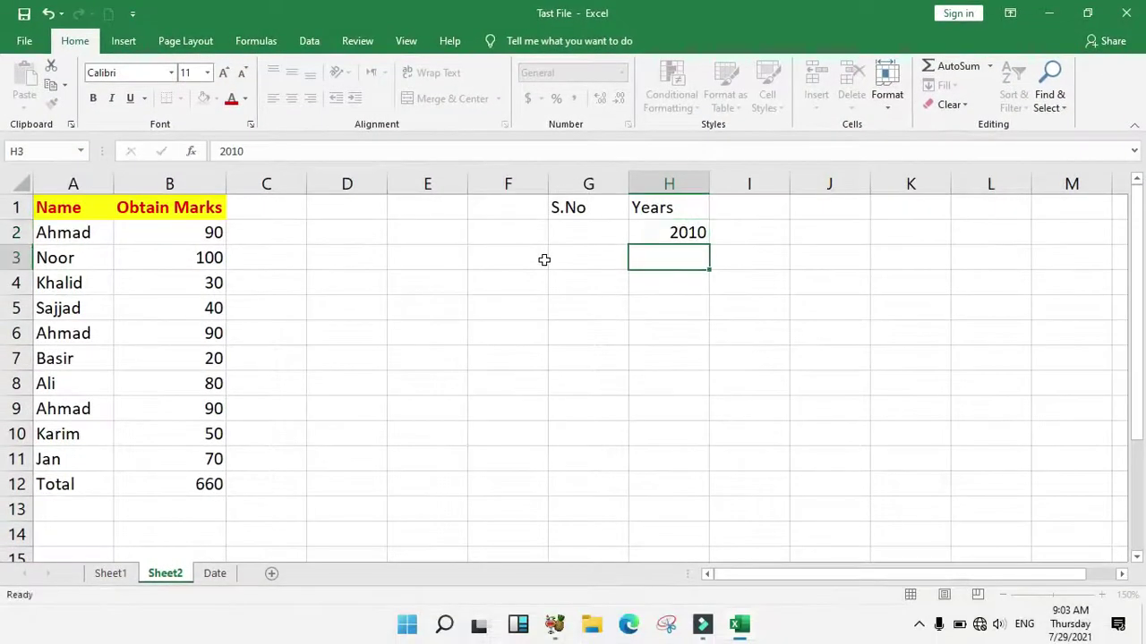
# Enter the starting value 2 in cell G2 below the S.No heading.
pyautogui.press('Left')
pyautogui.write('2')
pyautogui.press('Return')
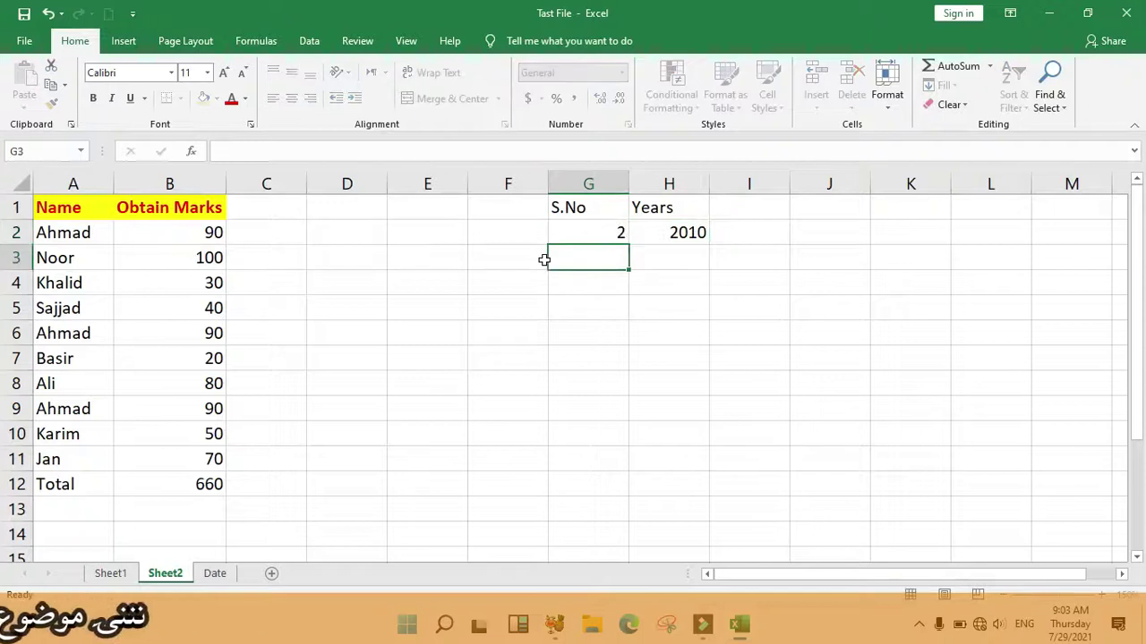
# Fill the Years column down from H2 to H12 with consecutive years from 2010 to 2020.
pyautogui.press('Right')
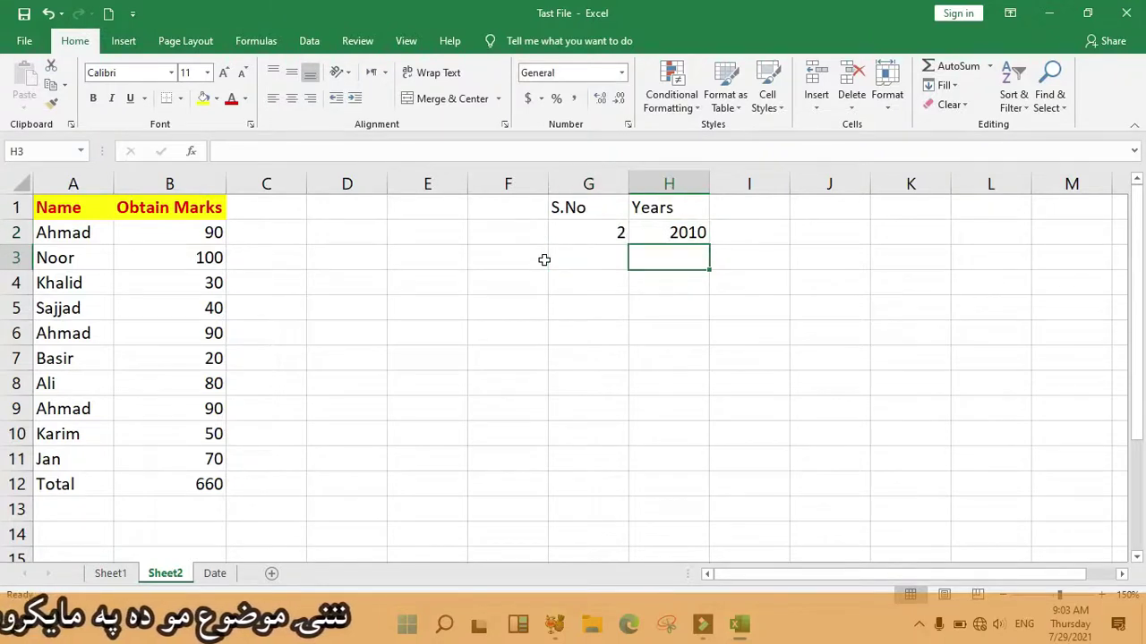
pyautogui.click(690, 246)
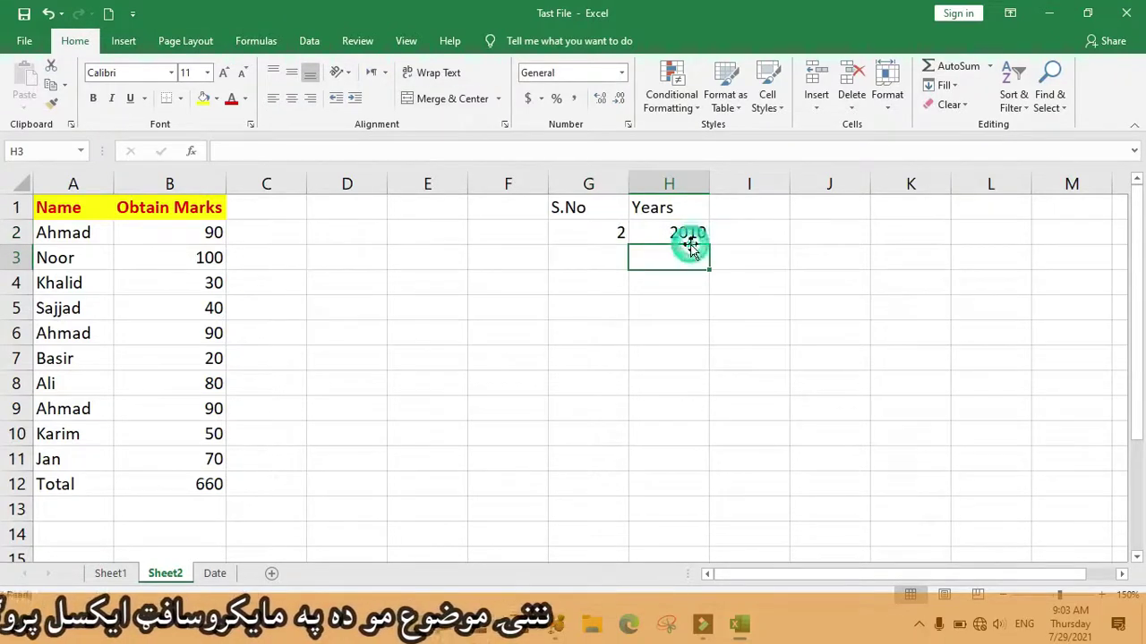
pyautogui.click(686, 233)
pyautogui.moveTo(709, 245); pyautogui.dragTo(719, 493)
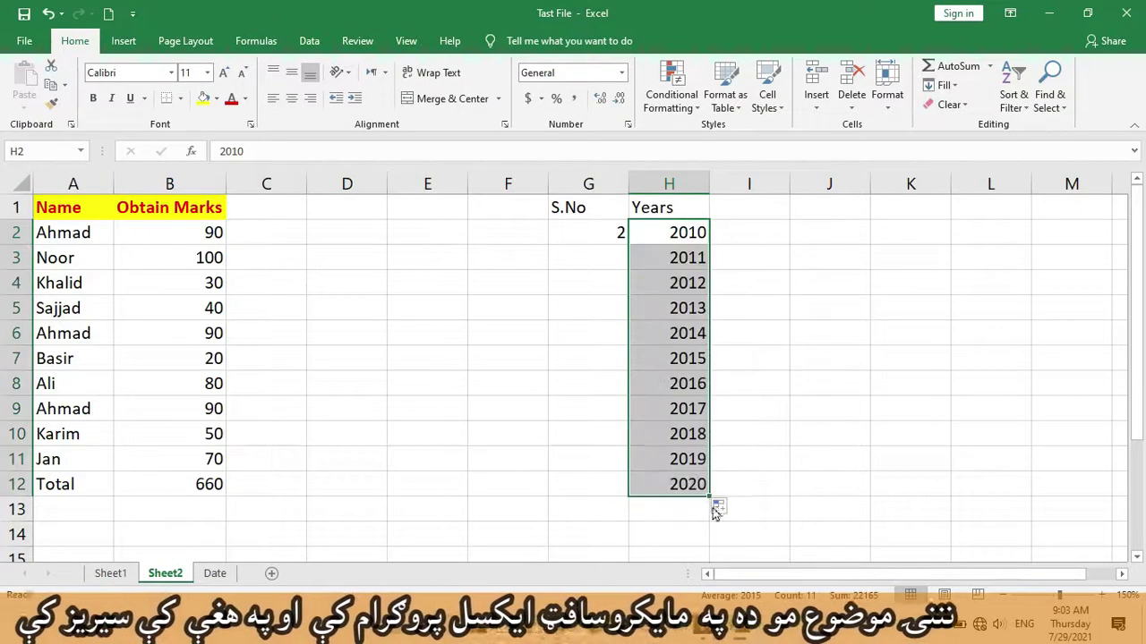
# Fill a growth series down the column from G2 with step value 2 and stop value 1500.
pyautogui.click(578, 237)
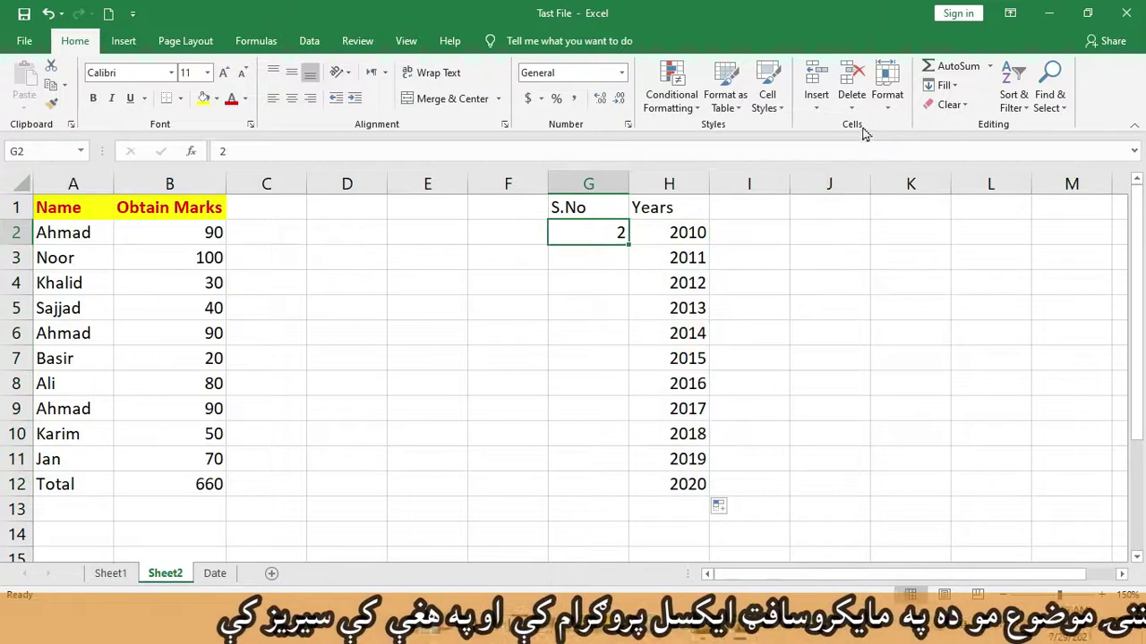
pyautogui.click(944, 85)
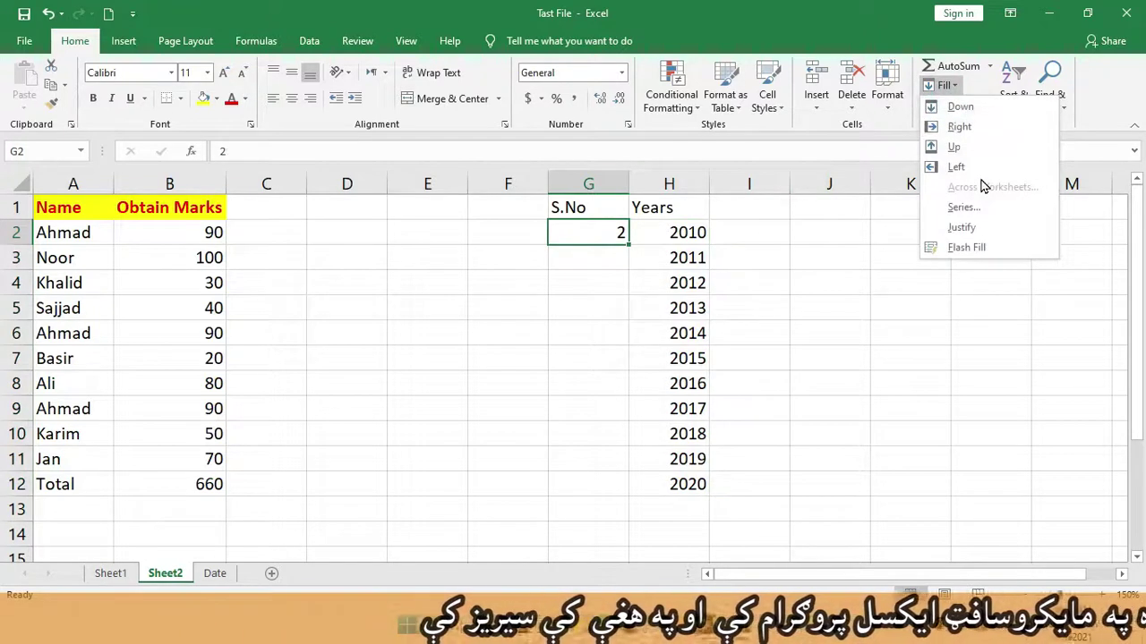
pyautogui.click(996, 211)
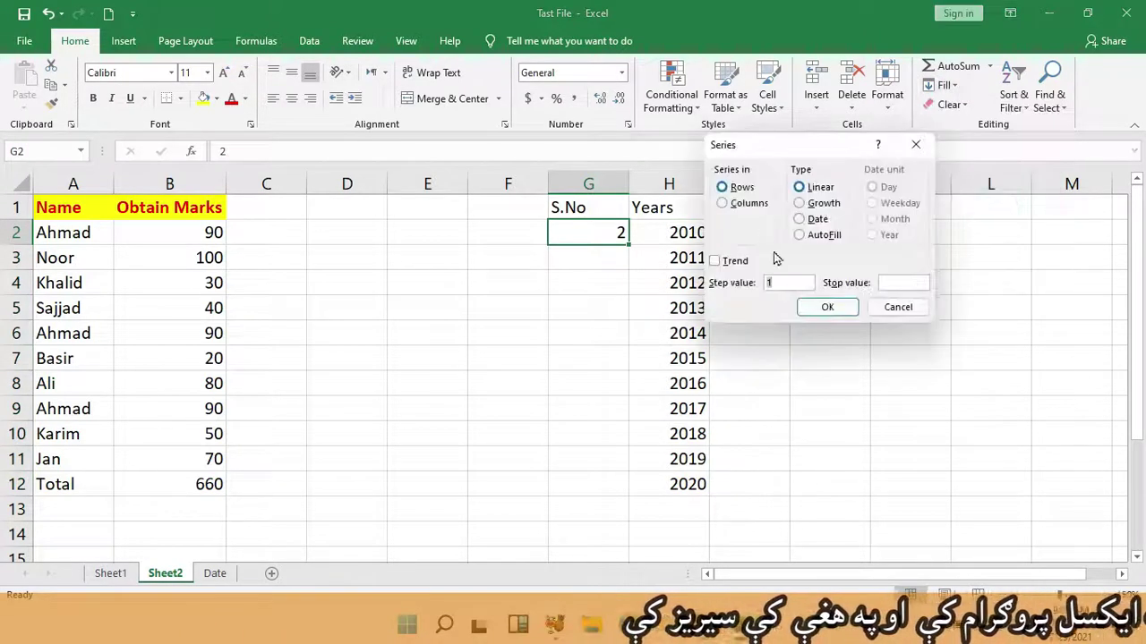
pyautogui.click(748, 203)
pyautogui.click(823, 205)
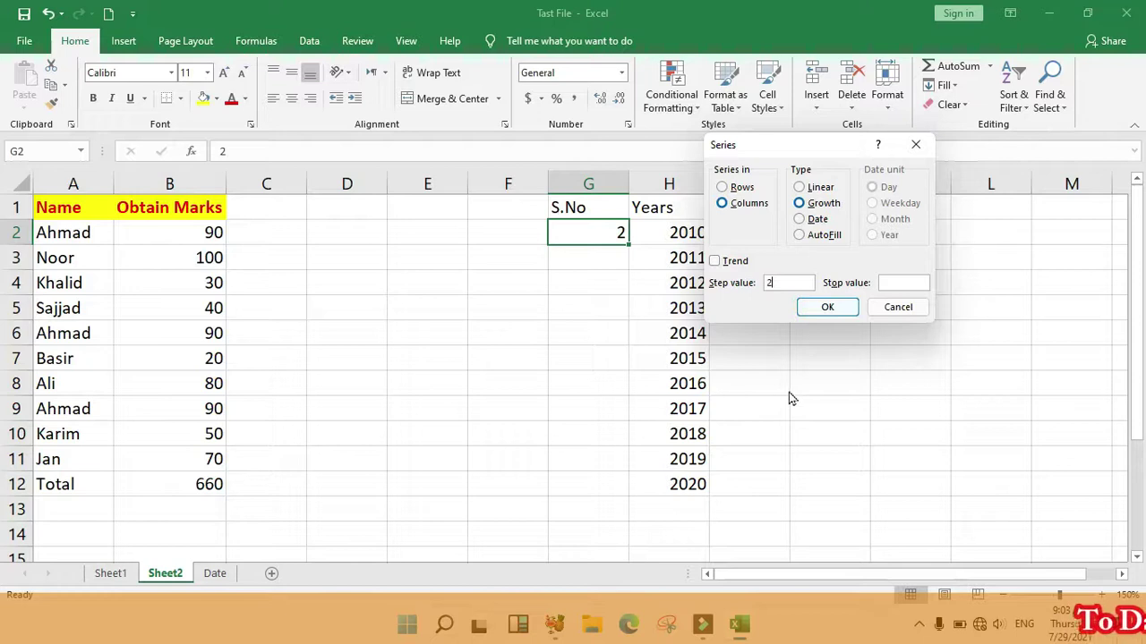
pyautogui.click(895, 283)
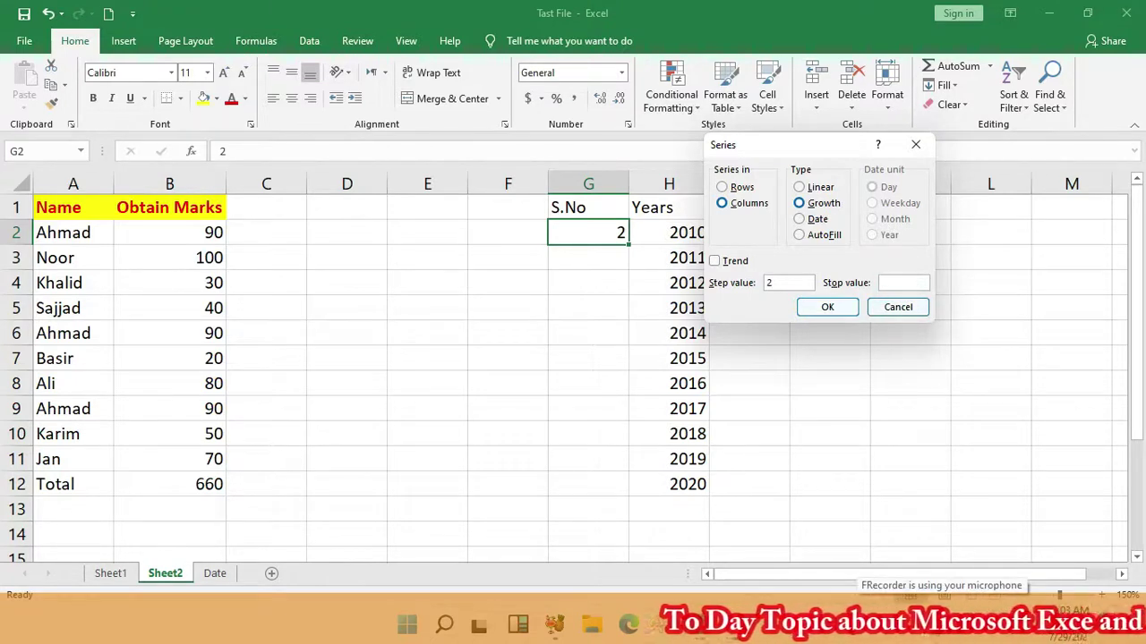
pyautogui.write('10')
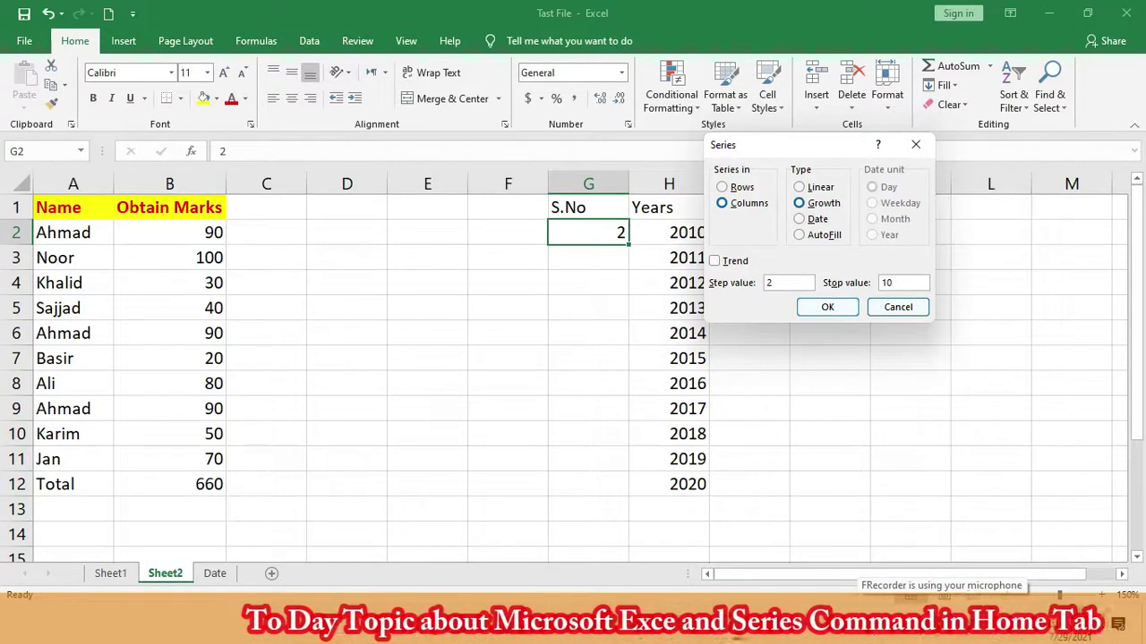
pyautogui.press('BackSpace')
pyautogui.write('500')
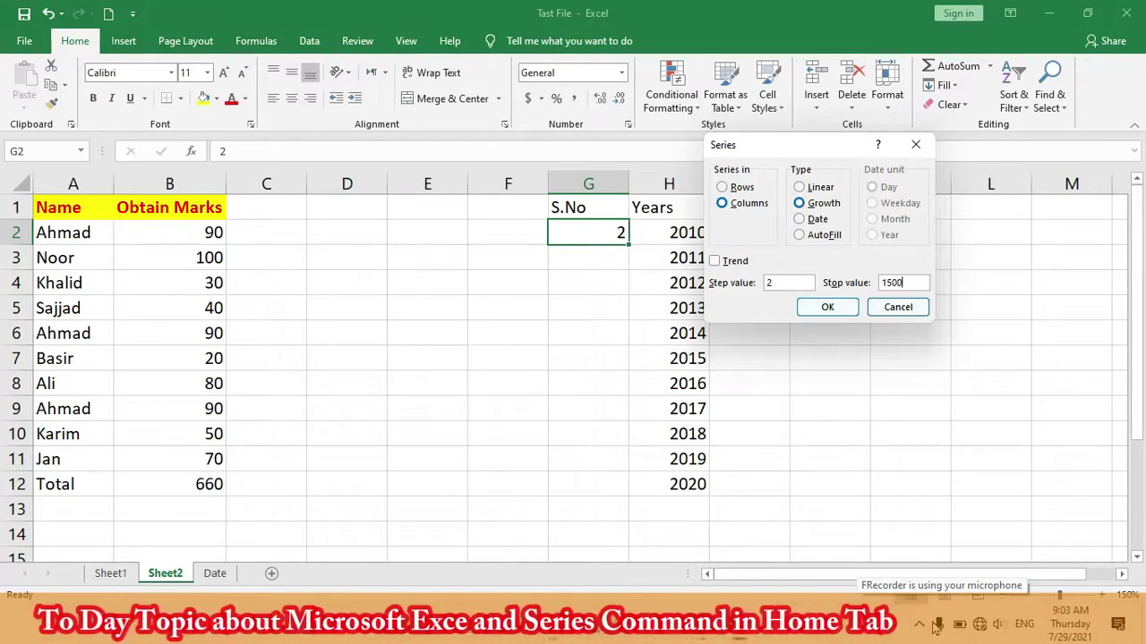
pyautogui.click(829, 307)
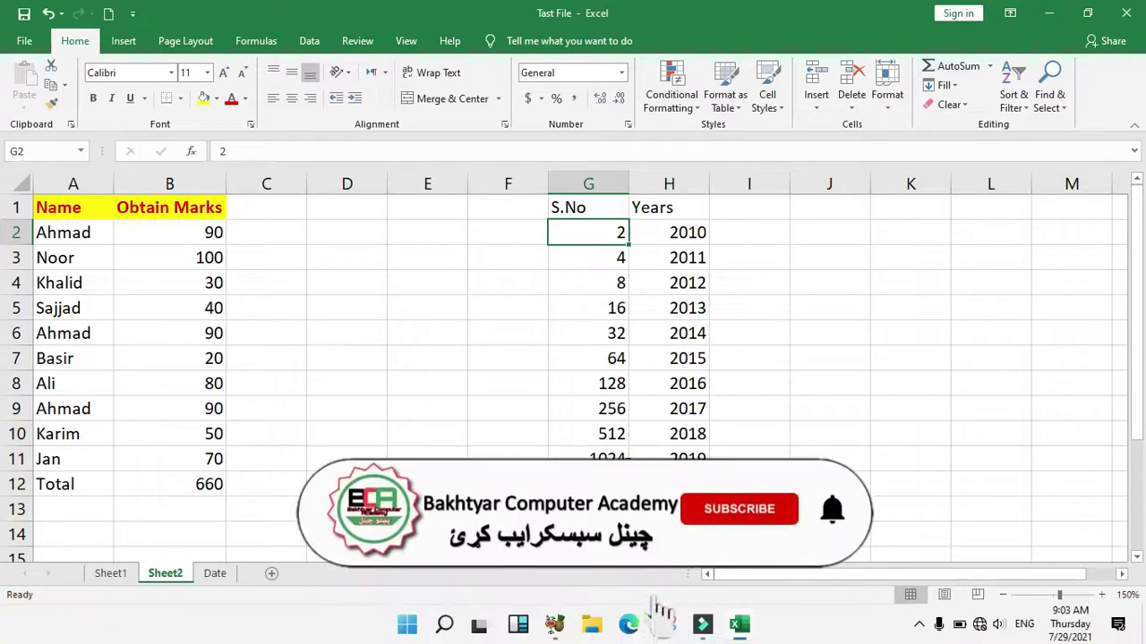
# Examine the growth values in column G against their years, including the last value in G11 and the empty cell G12.
pyautogui.click(603, 481)
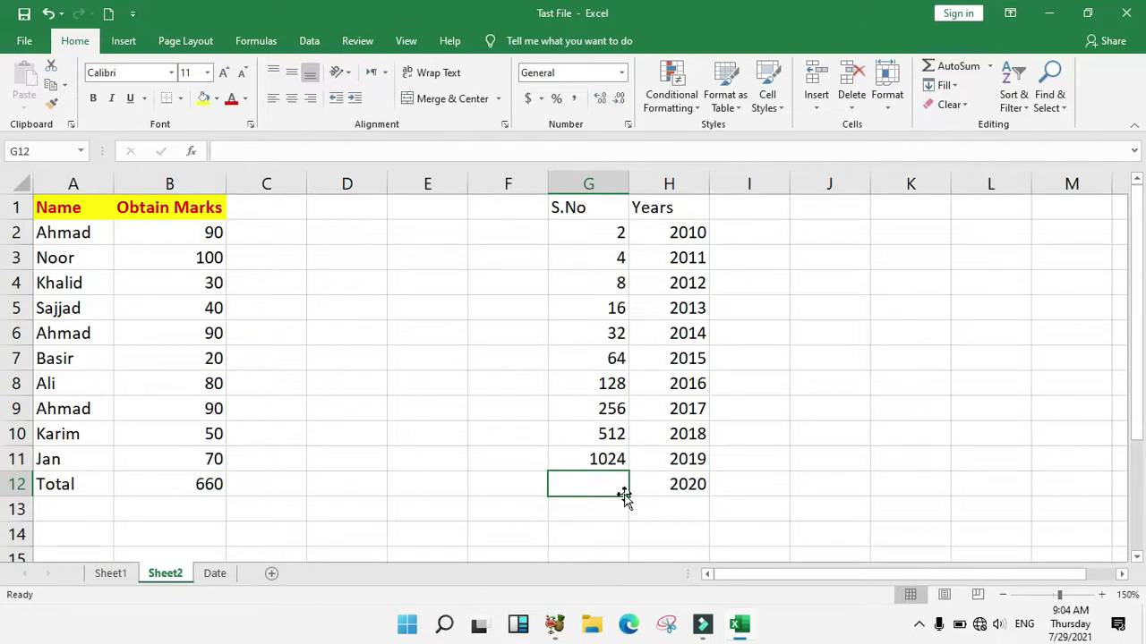
pyautogui.moveTo(605, 461); pyautogui.dragTo(643, 460)
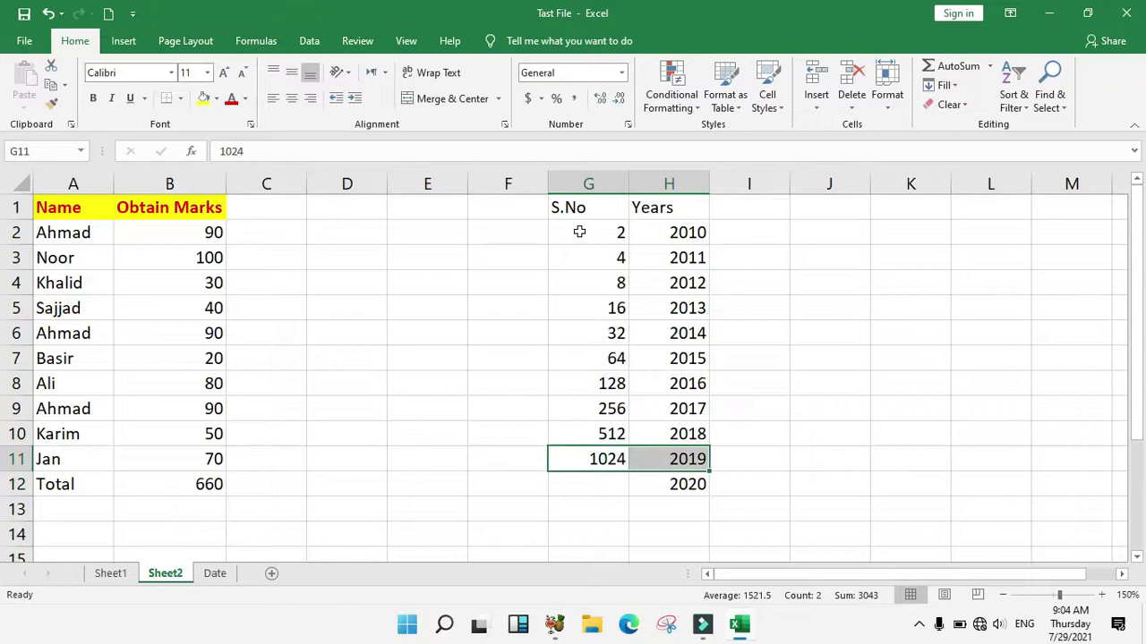
pyautogui.moveTo(579, 231); pyautogui.dragTo(653, 234)
pyautogui.moveTo(595, 261); pyautogui.dragTo(673, 258)
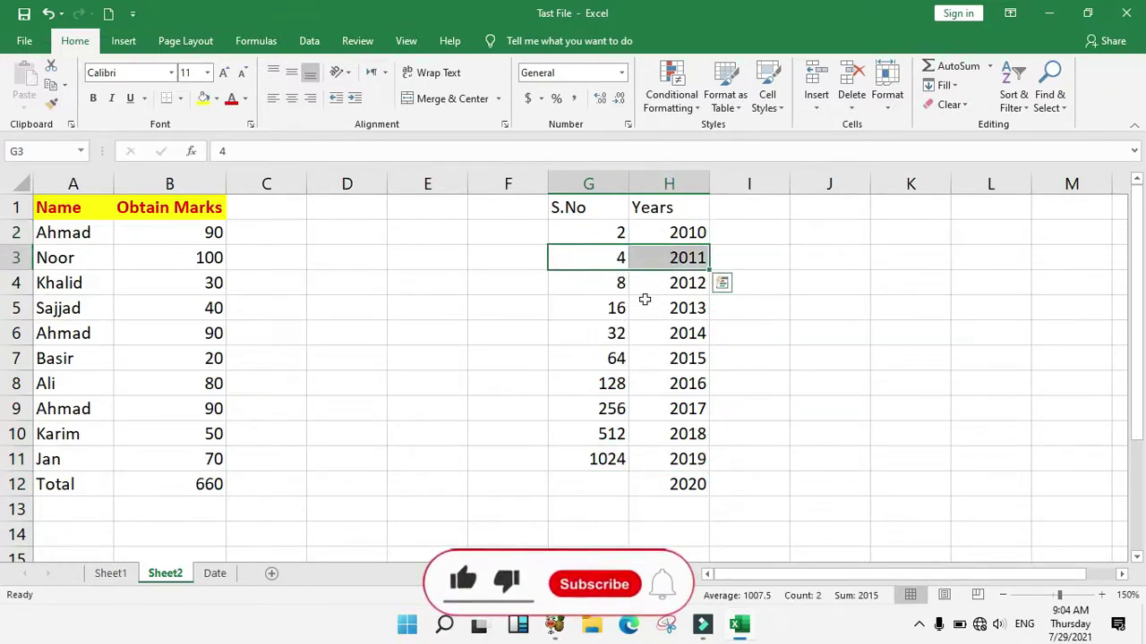
pyautogui.moveTo(591, 285); pyautogui.dragTo(653, 284)
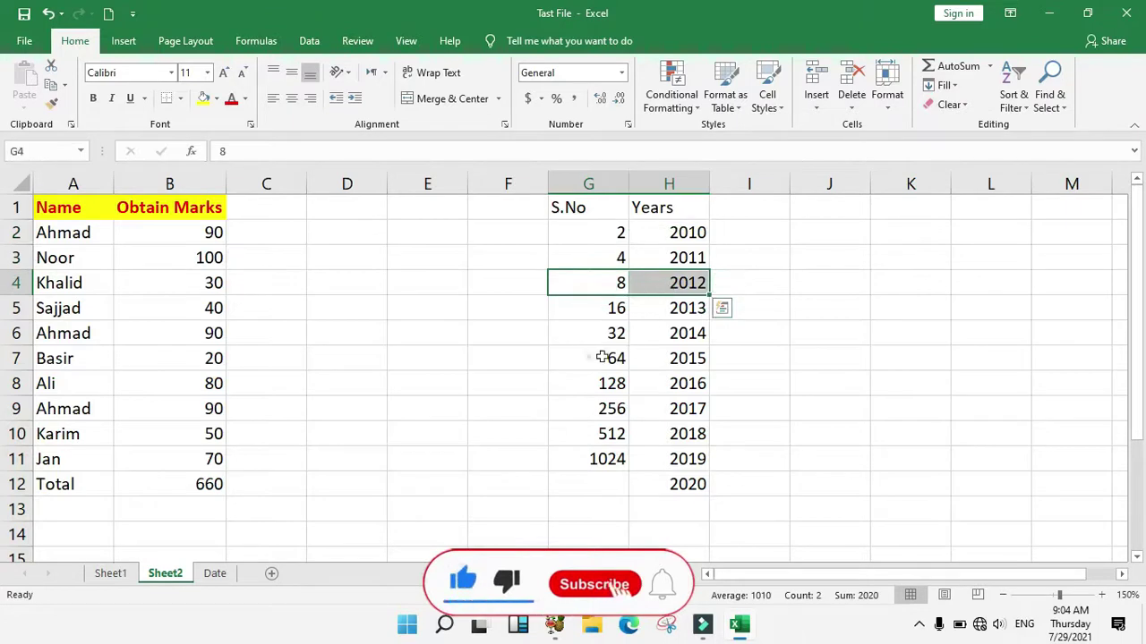
pyautogui.moveTo(602, 357); pyautogui.dragTo(670, 358)
pyautogui.moveTo(570, 468); pyautogui.dragTo(664, 459)
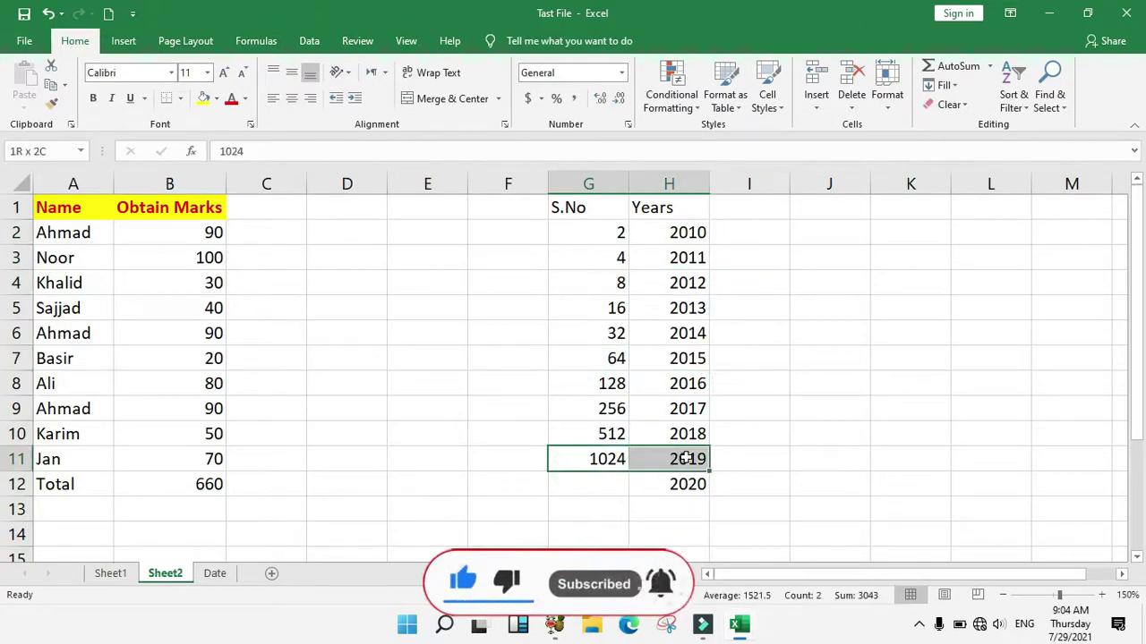
pyautogui.click(614, 436)
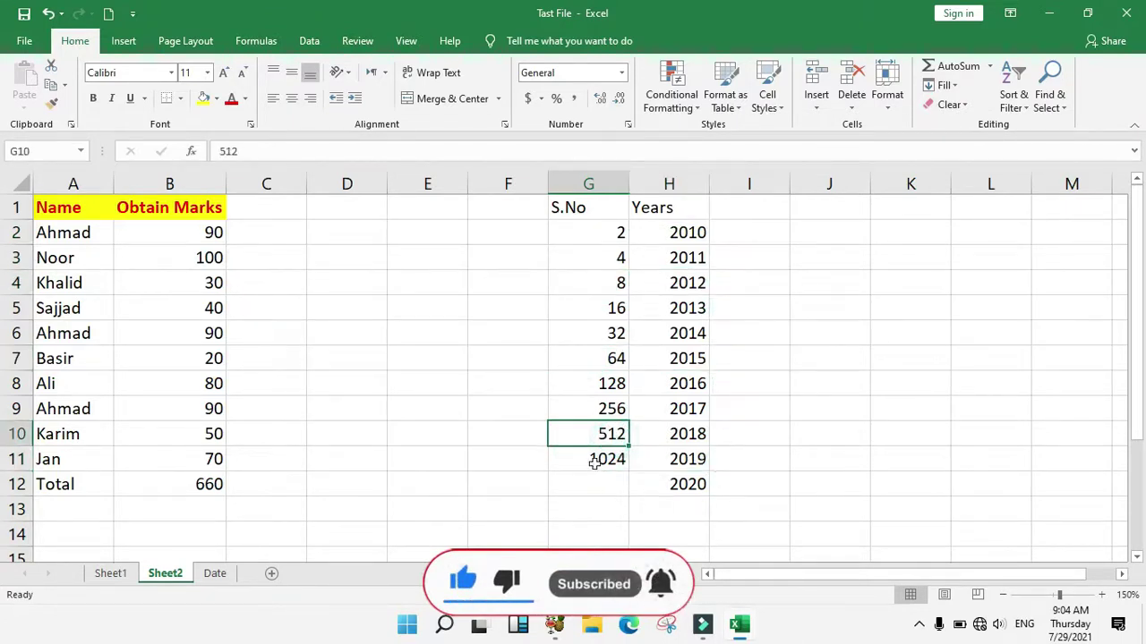
pyautogui.click(605, 460)
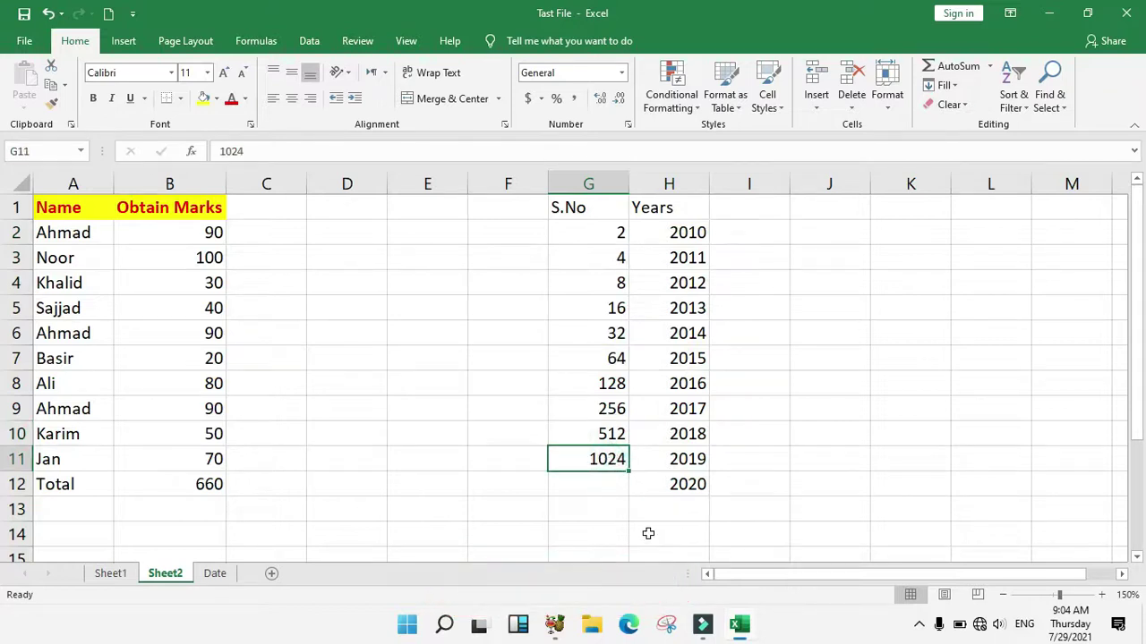
pyautogui.click(614, 488)
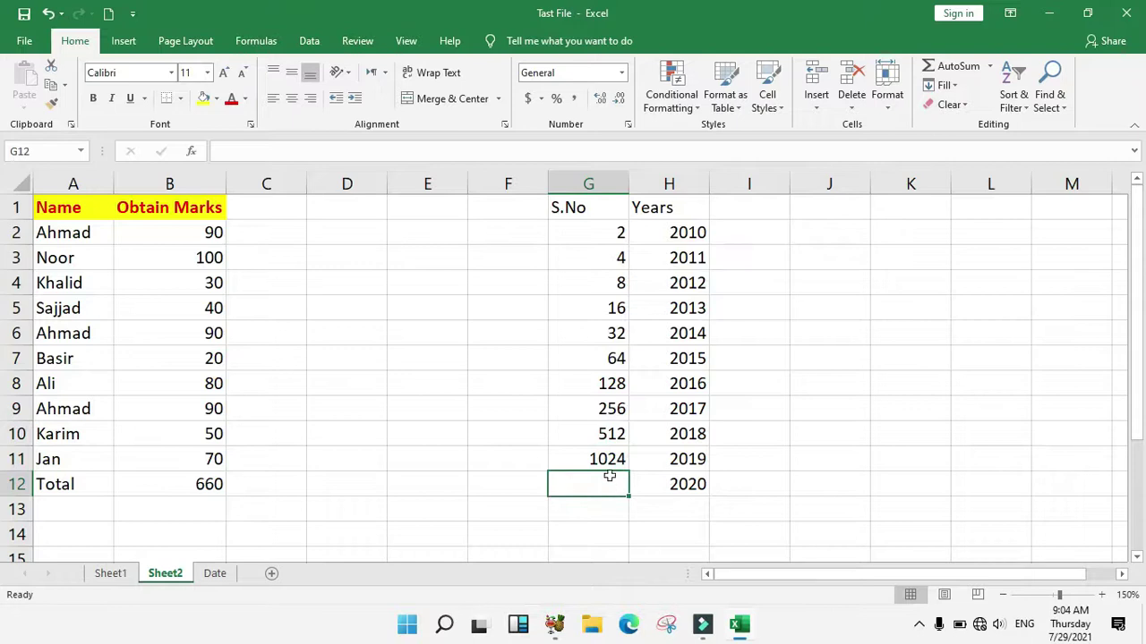
pyautogui.click(598, 458)
# Enter 1500 in cell K8 and a formula in K9 that subtracts G11 from K8.
pyautogui.click(928, 388)
pyautogui.write('1500')
pyautogui.press('Return')
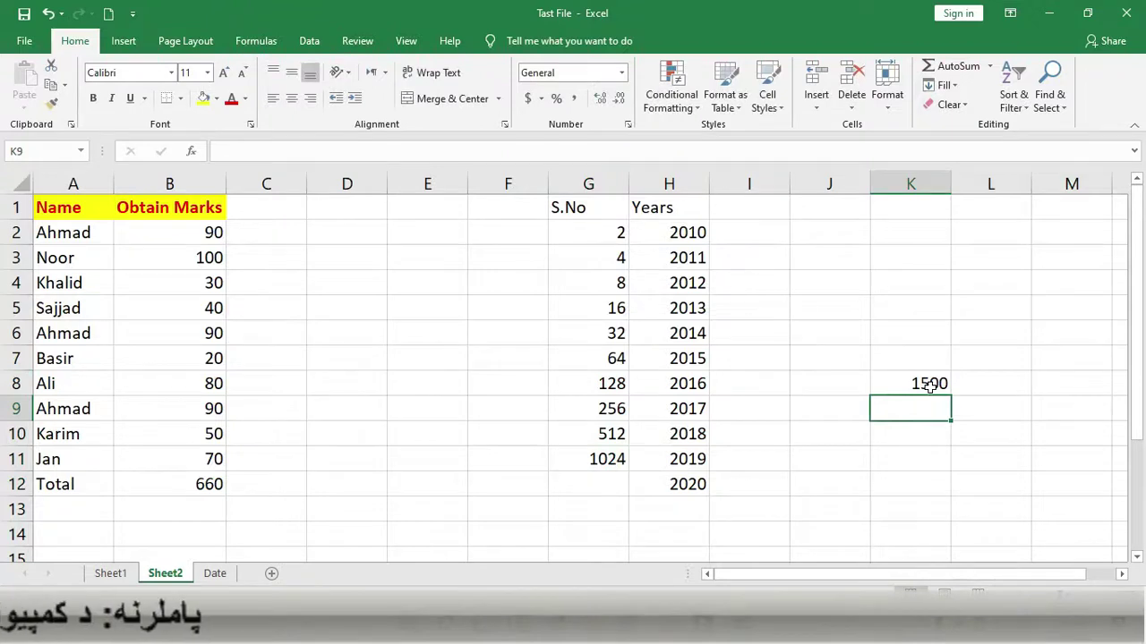
pyautogui.write('=')
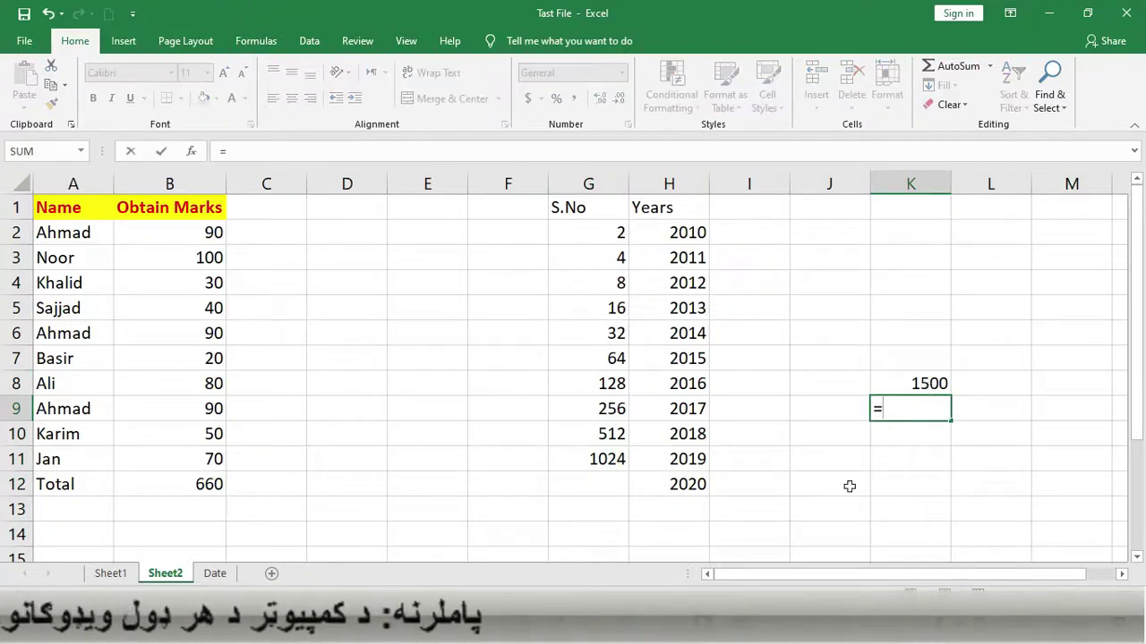
pyautogui.click(910, 383)
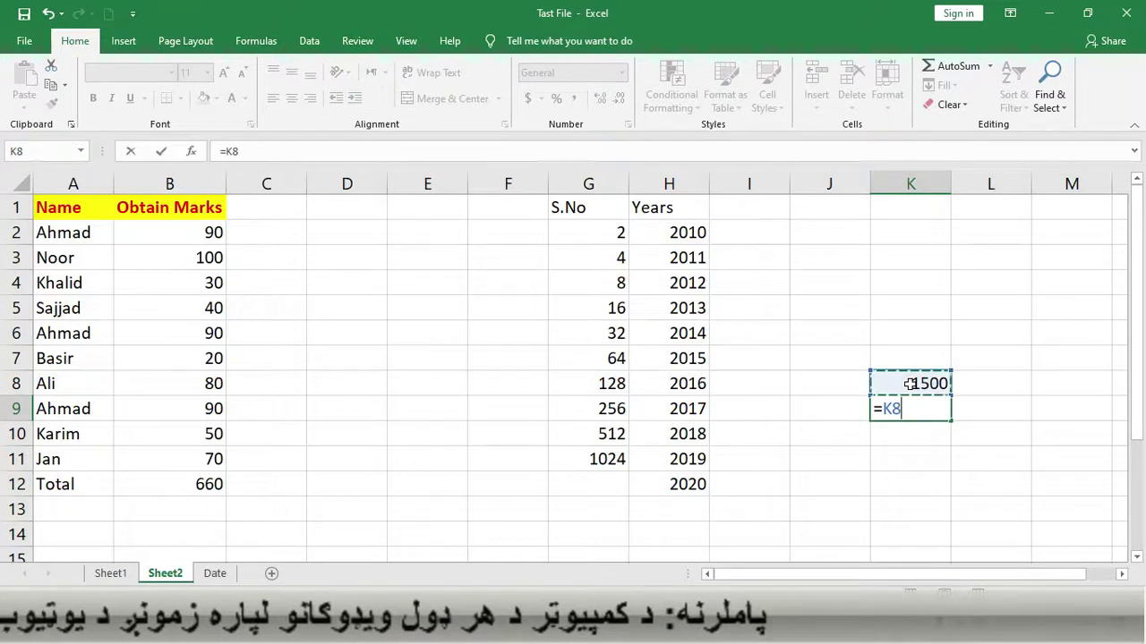
pyautogui.click(599, 460)
pyautogui.press('Return')
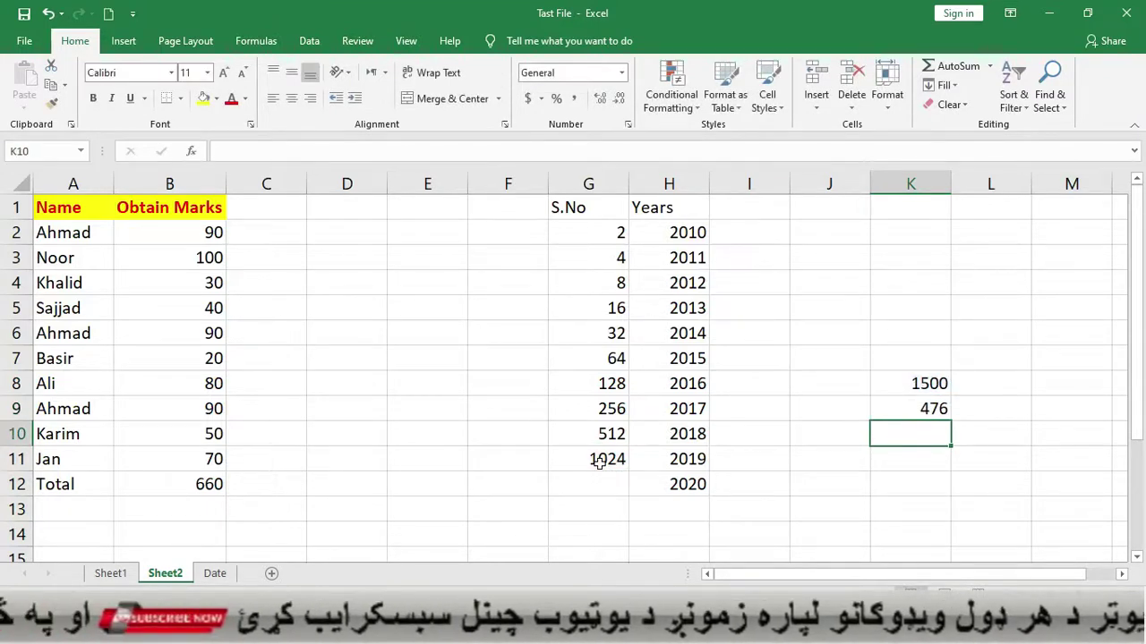
# Clear the calculation in J6:L11 and the S.No and Years columns in G1:I13.
pyautogui.moveTo(865, 338); pyautogui.dragTo(1021, 460)
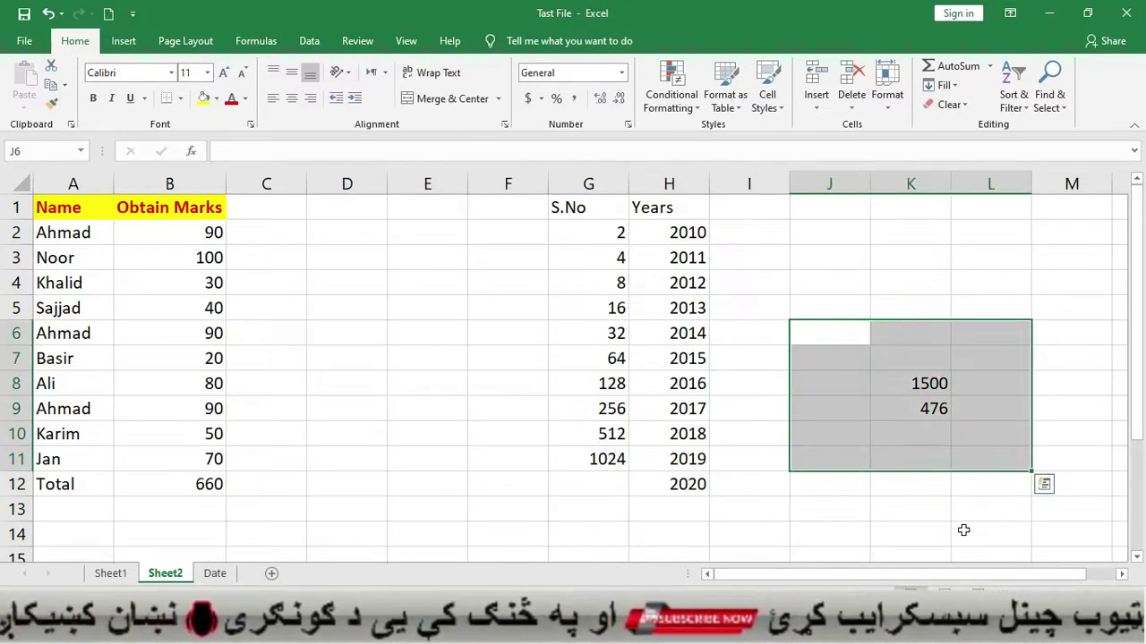
pyautogui.moveTo(569, 208); pyautogui.dragTo(758, 507)
pyautogui.press('Delete')
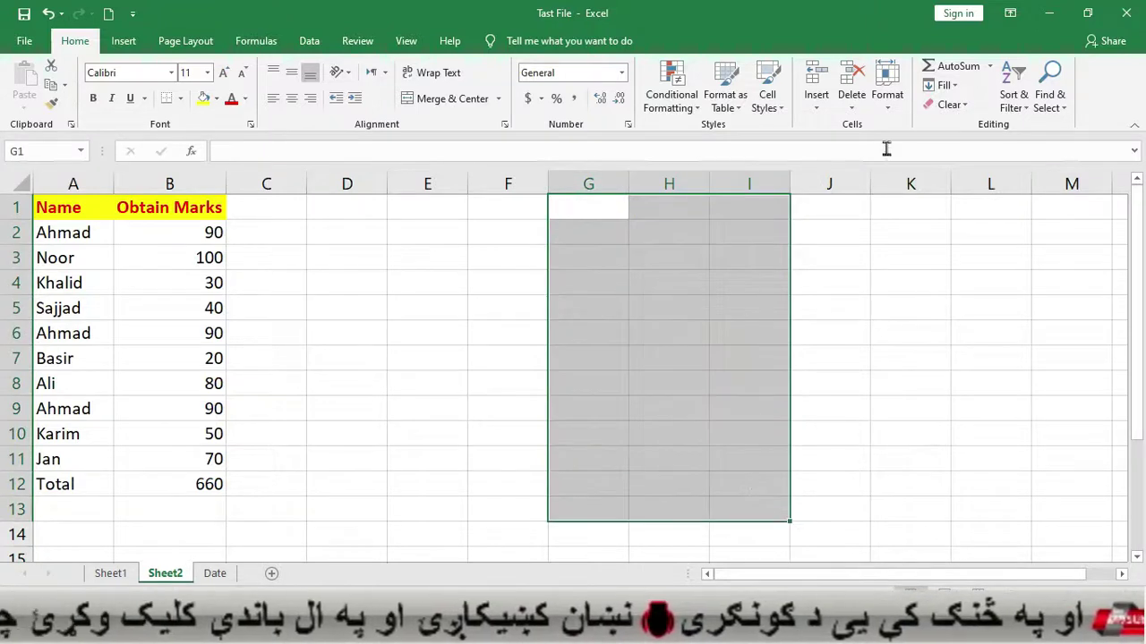
pyautogui.click(942, 85)
pyautogui.click(952, 207)
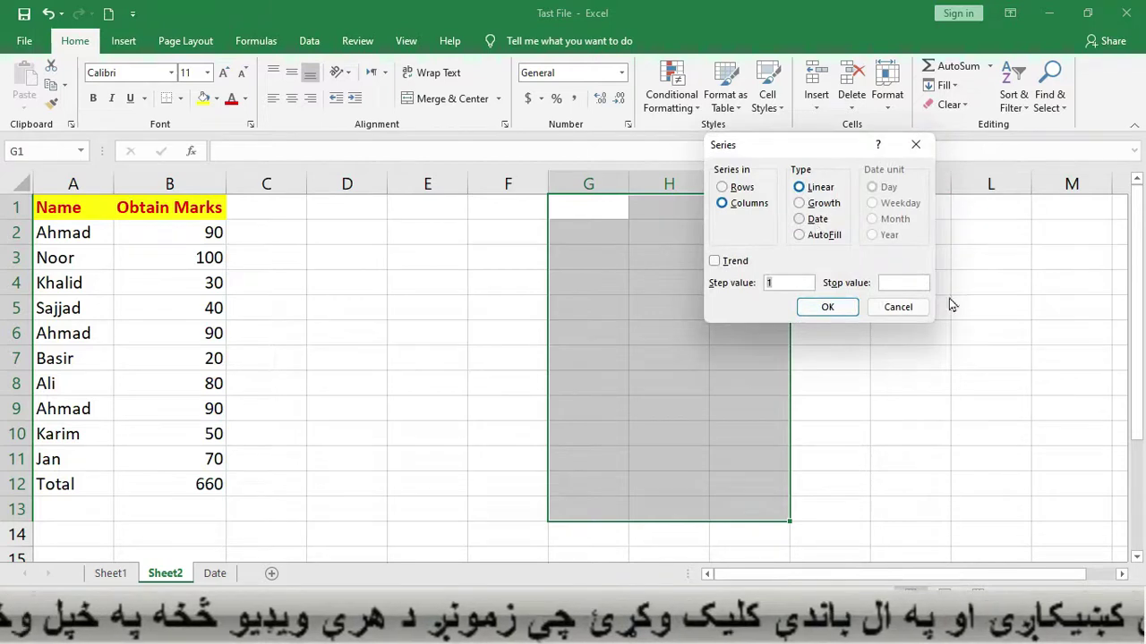
pyautogui.click(898, 309)
pyautogui.moveTo(532, 230); pyautogui.dragTo(596, 224)
pyautogui.click(590, 208)
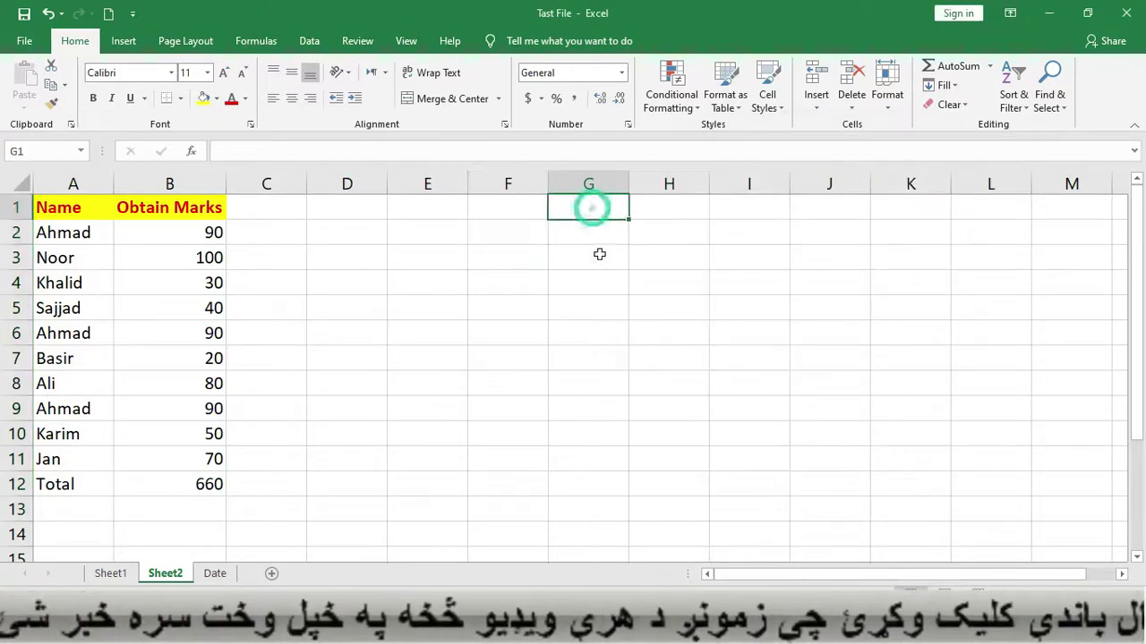
# Enter the current date, 7/29/2021, in cell G2 and the heading Date in G1.
pyautogui.click(607, 230)
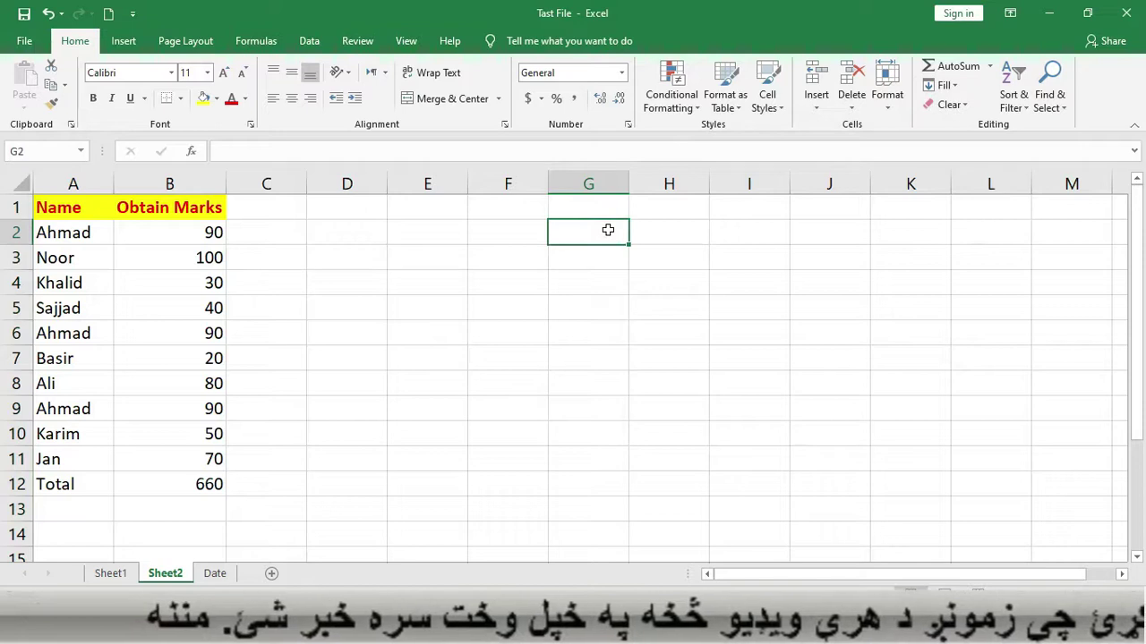
pyautogui.hotkey('ctrl', ';')
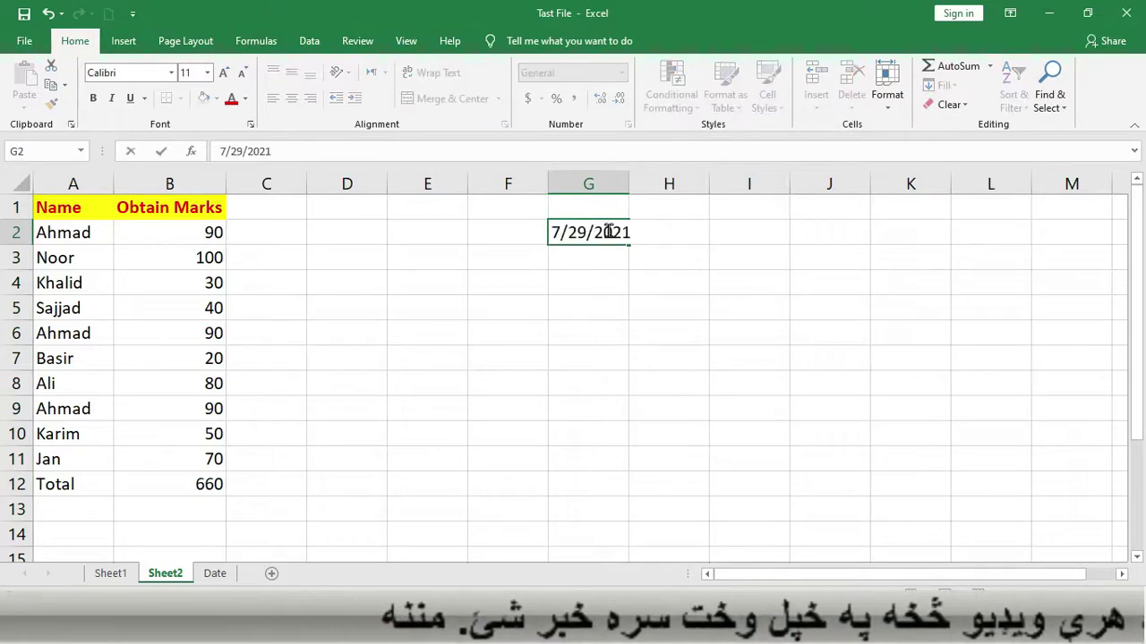
pyautogui.click(597, 207)
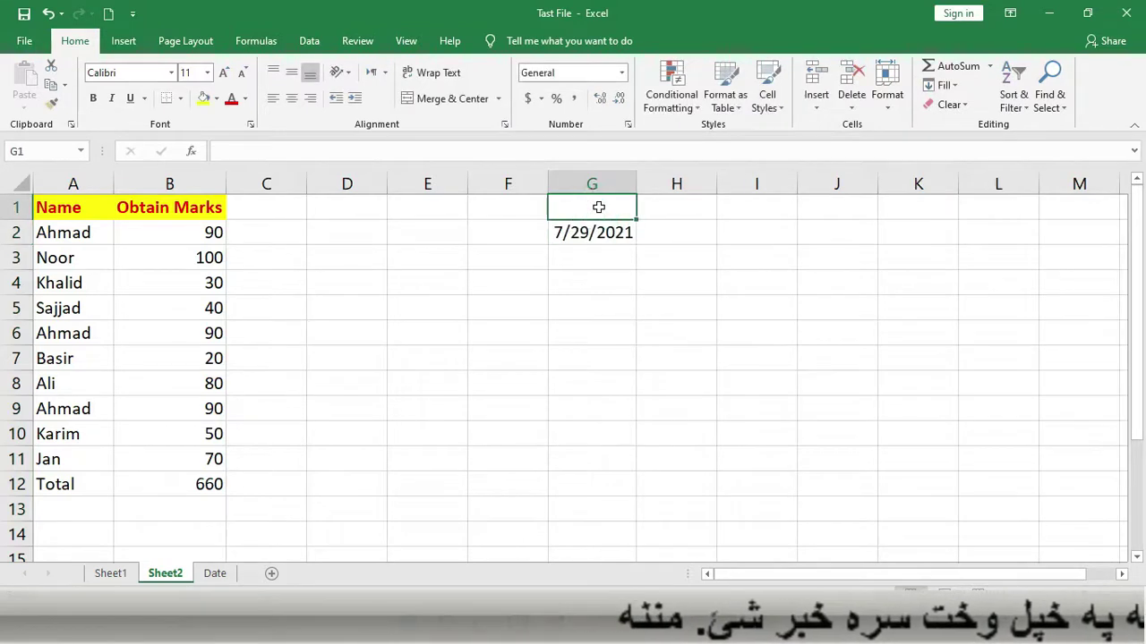
pyautogui.write('Da')
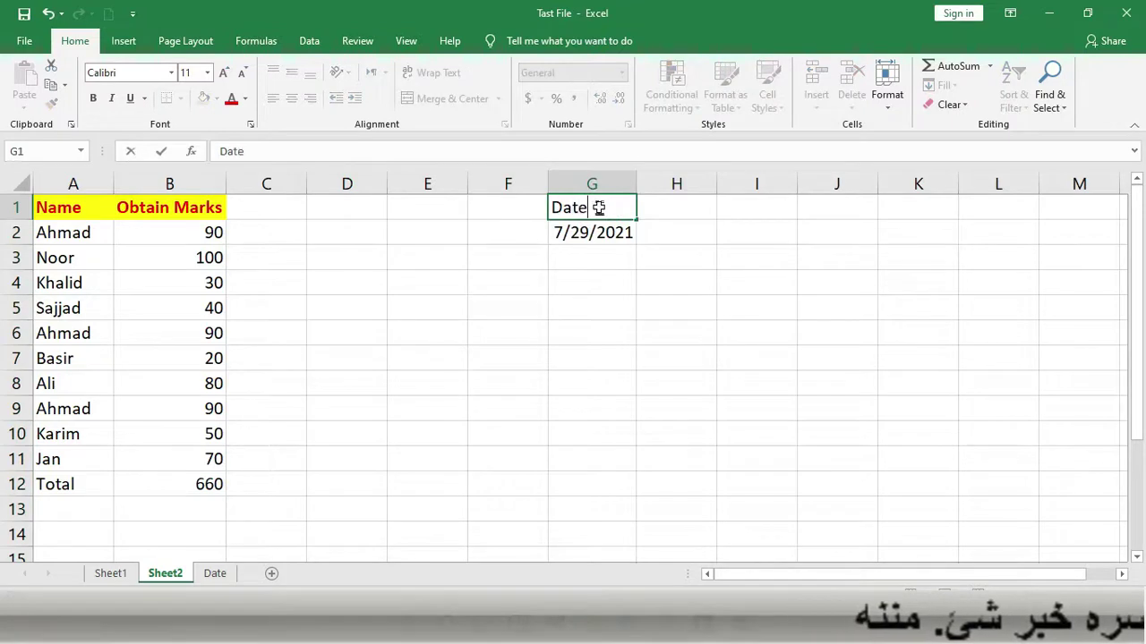
pyautogui.write('te')
pyautogui.press('Return')
pyautogui.press('Return')
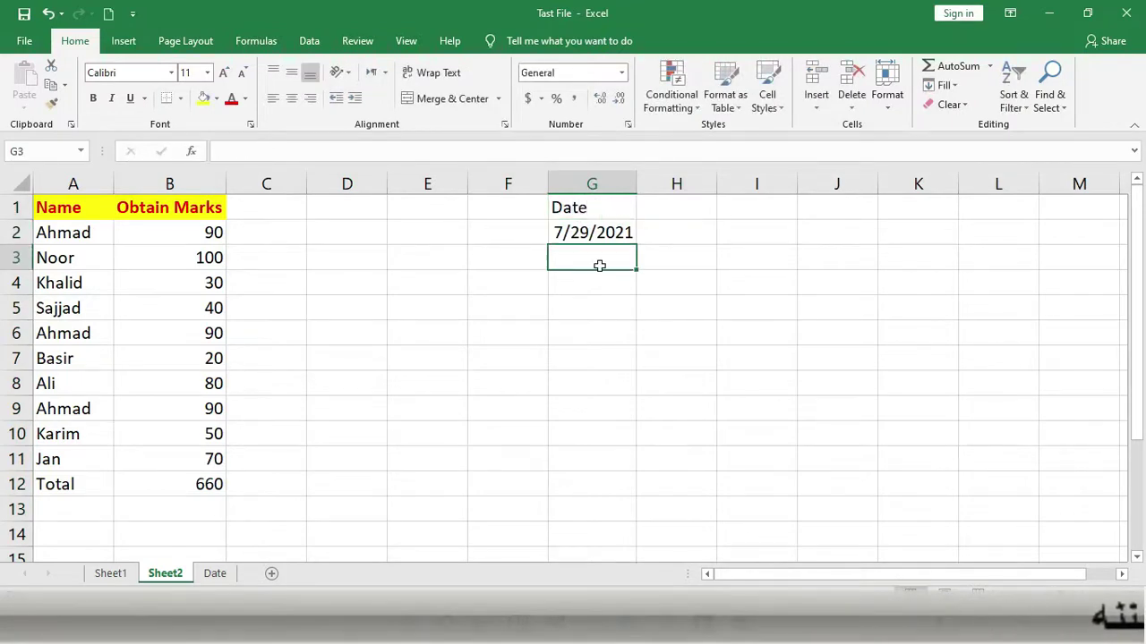
# Fill G2:G13 with a date series down the column using the Day unit and step value 1.
pyautogui.moveTo(598, 232); pyautogui.dragTo(599, 514)
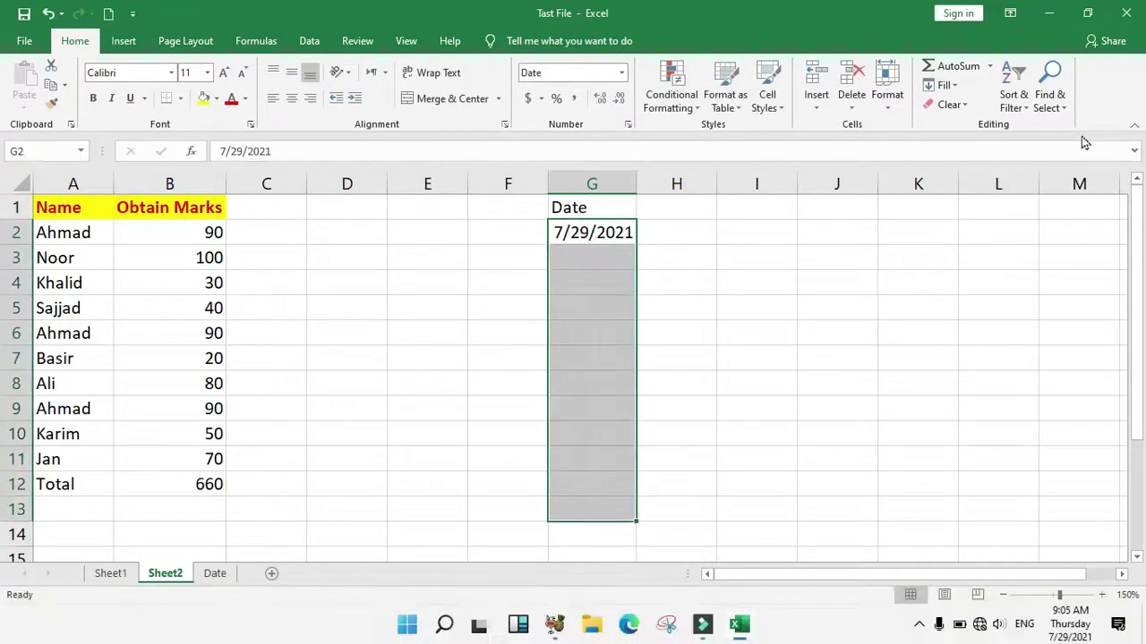
pyautogui.click(946, 85)
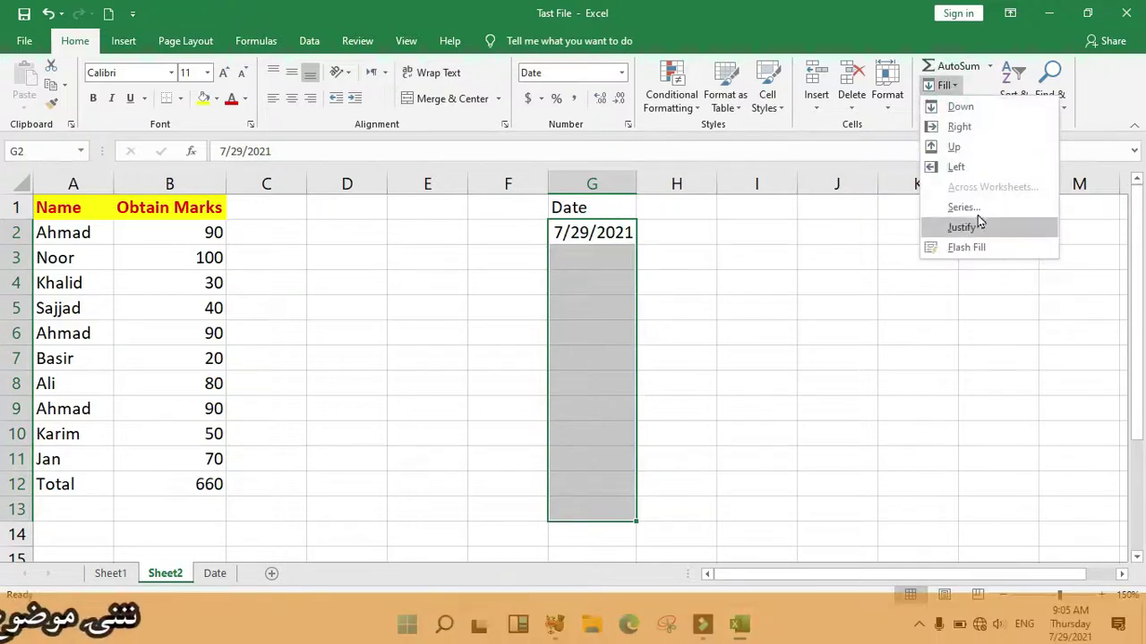
pyautogui.click(975, 209)
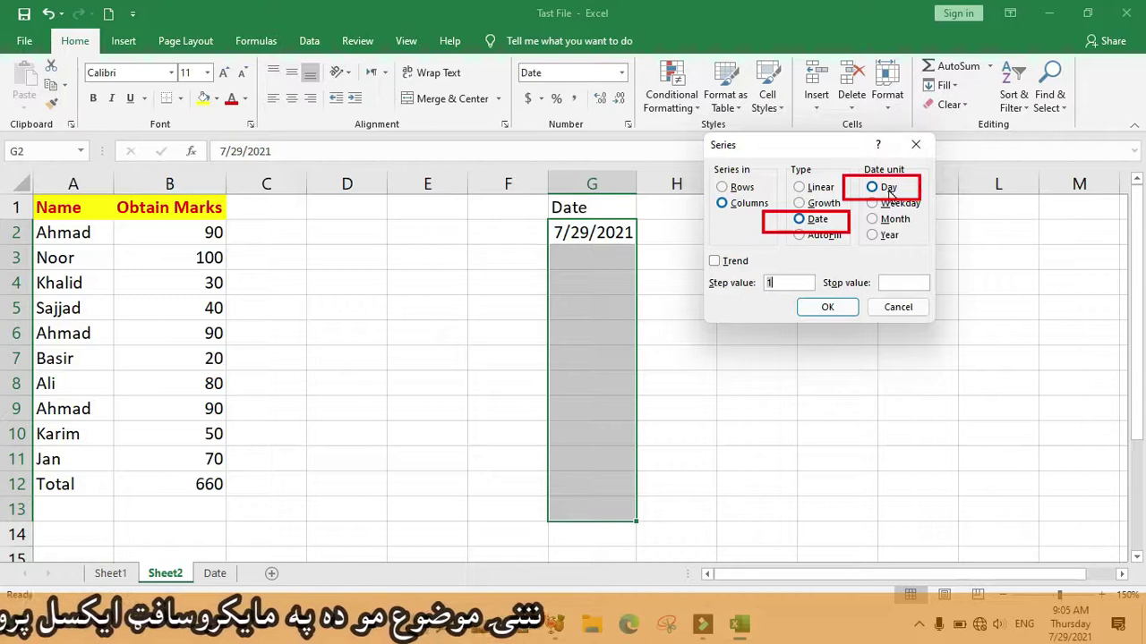
pyautogui.click(828, 307)
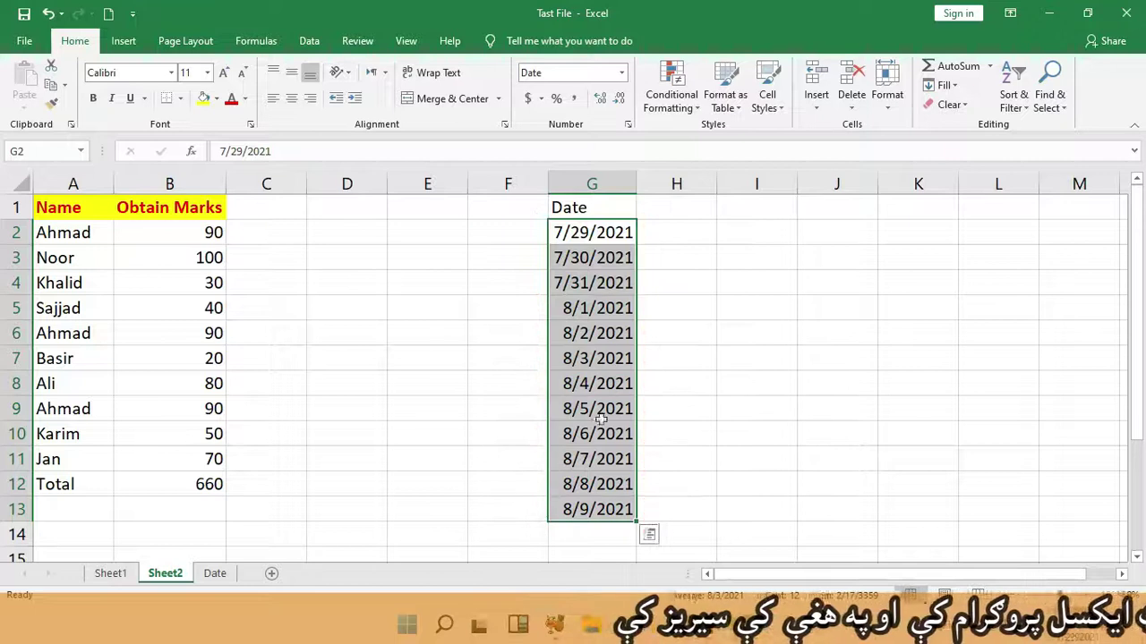
# Refill G2:G13 as a date series in columns using the Weekday unit and step value 1.
pyautogui.click(946, 87)
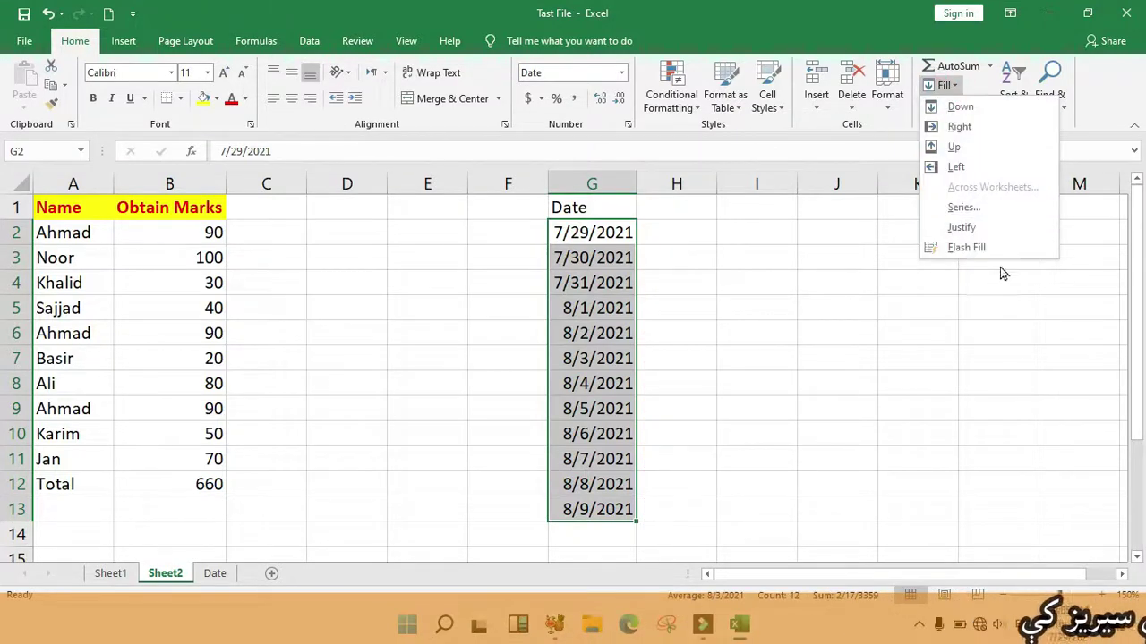
pyautogui.click(982, 208)
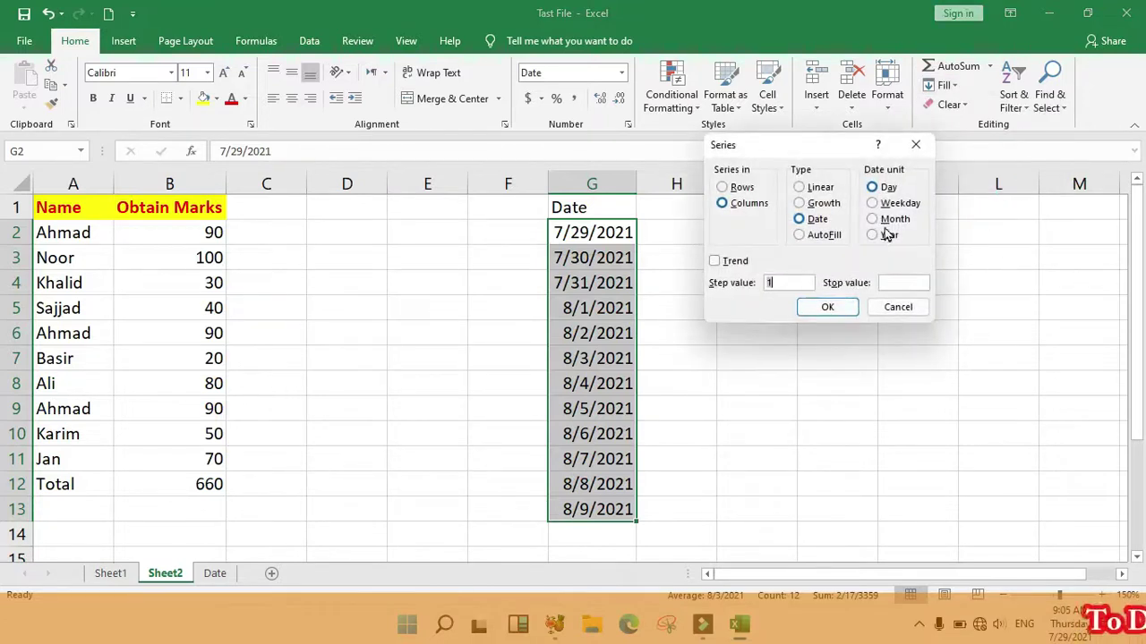
pyautogui.moveTo(809, 154); pyautogui.dragTo(333, 199)
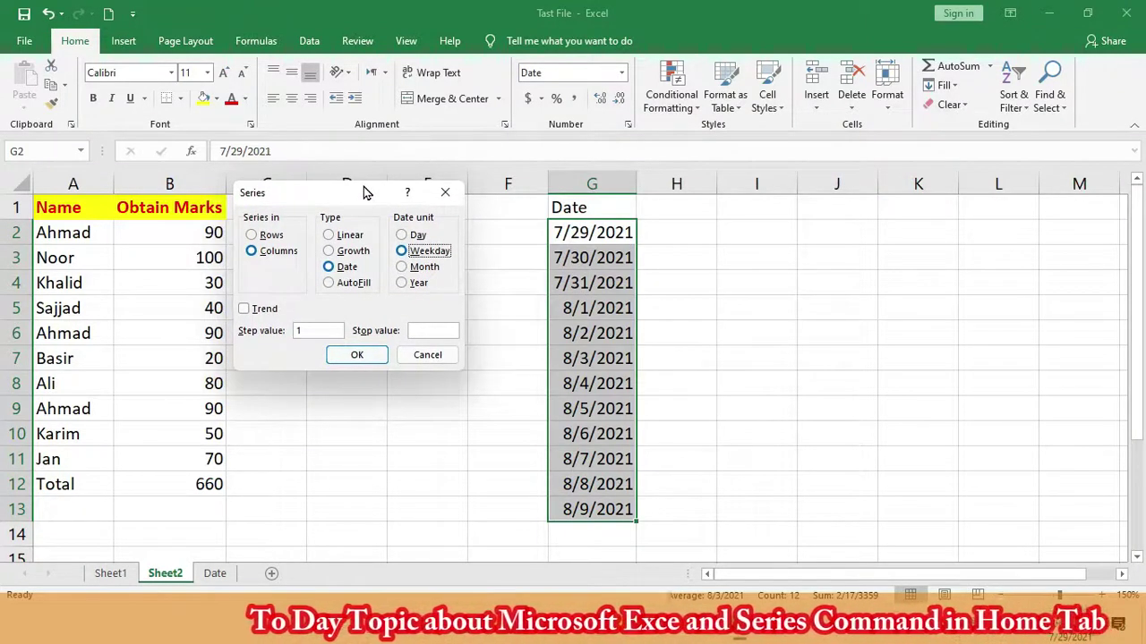
pyautogui.click(374, 356)
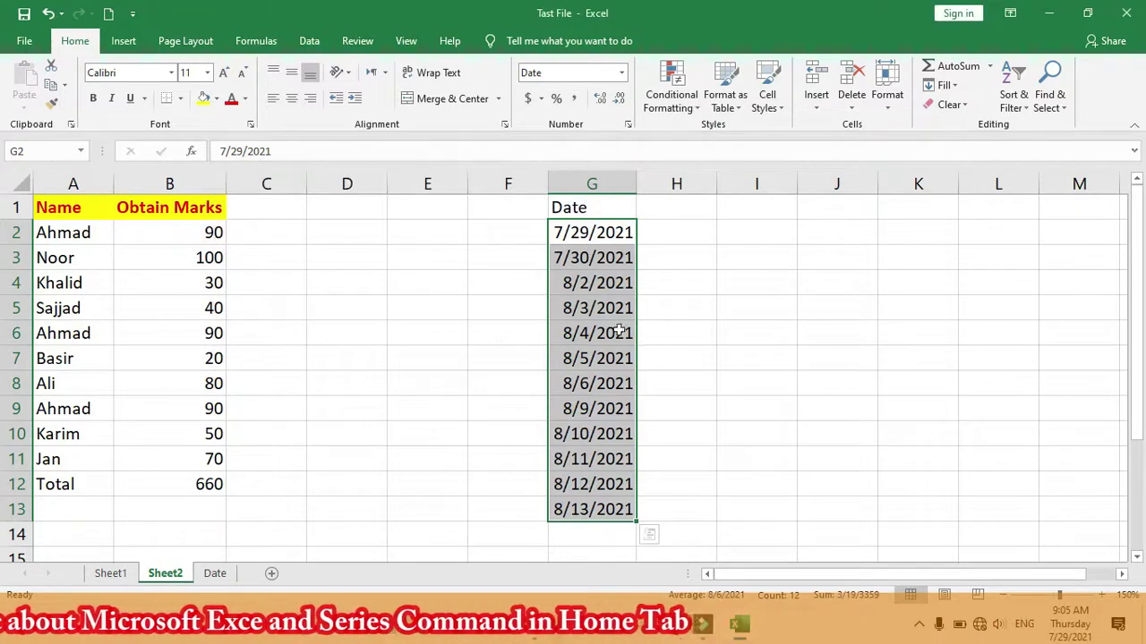
# Enter the formula =TEXT(G2,"DDDD") in cell H2 to give the weekday name of the first date.
pyautogui.click(650, 233)
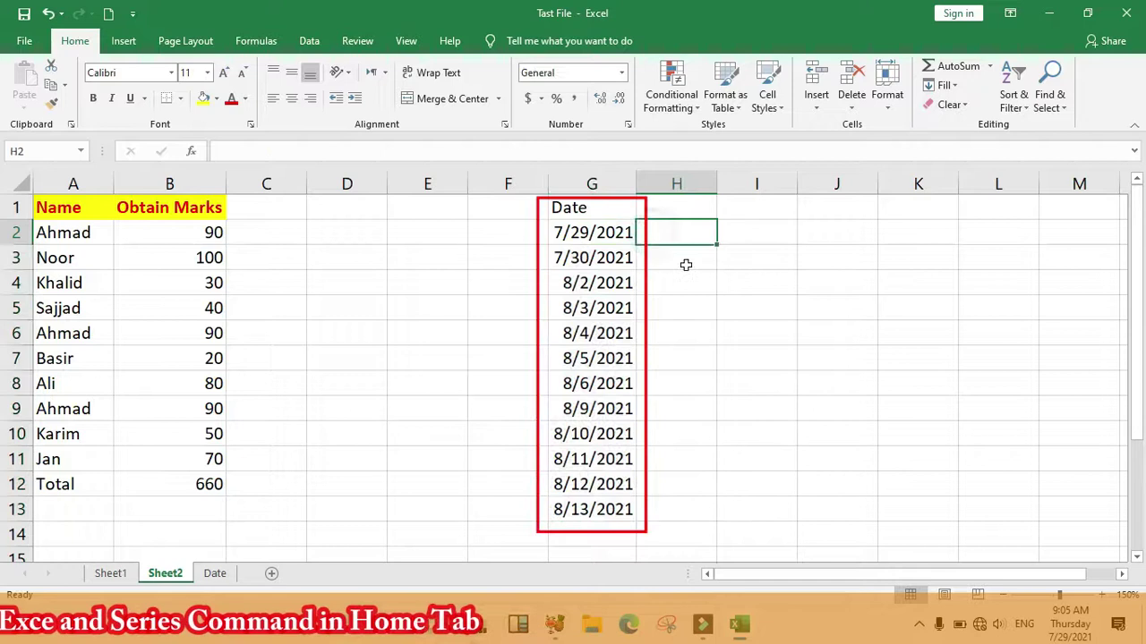
pyautogui.write('=')
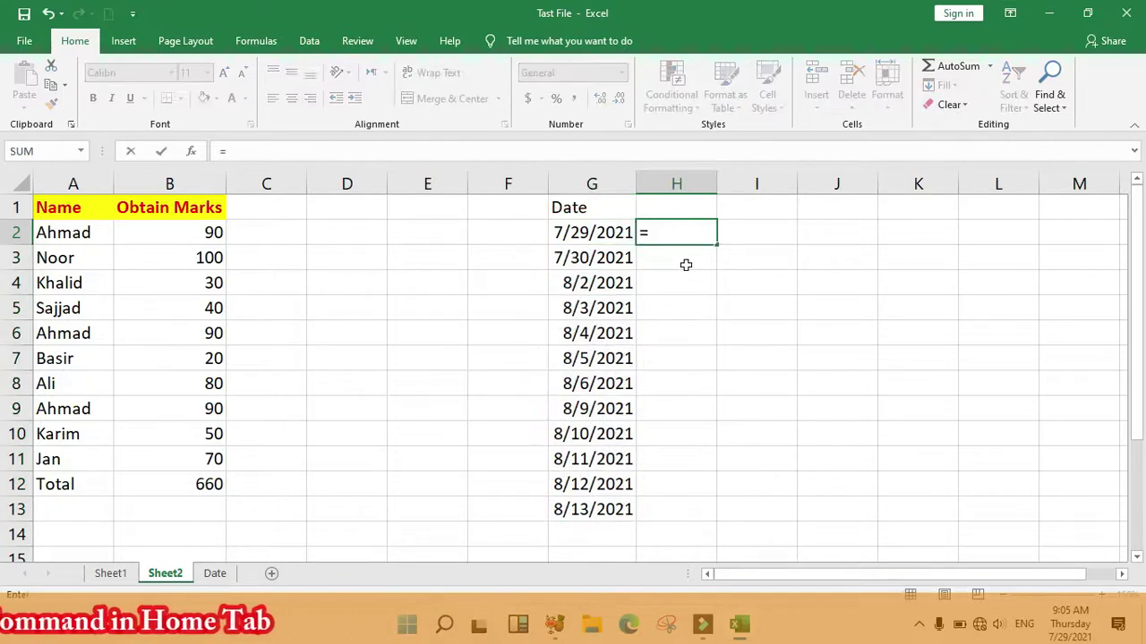
pyautogui.write('te')
pyautogui.press('Tab')
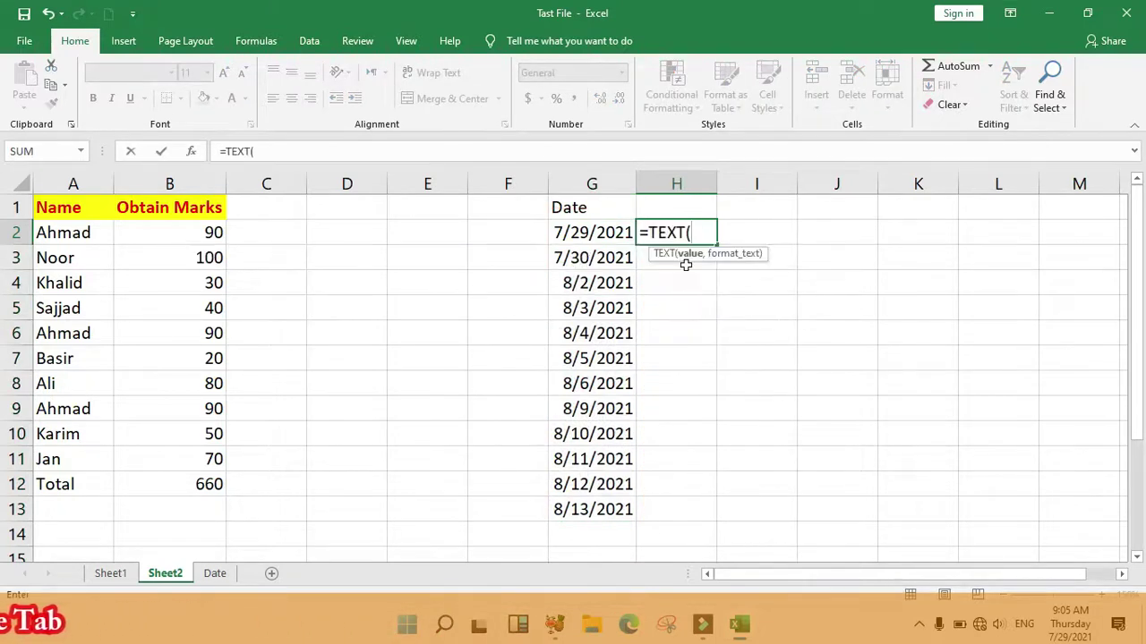
pyautogui.click(609, 233)
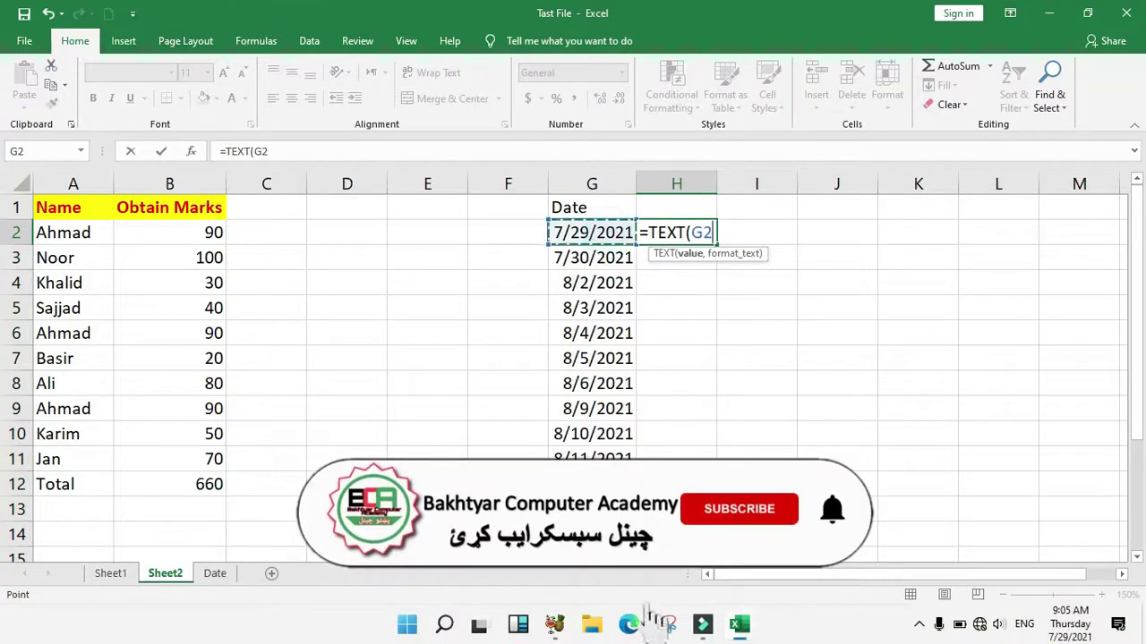
pyautogui.write(',"')
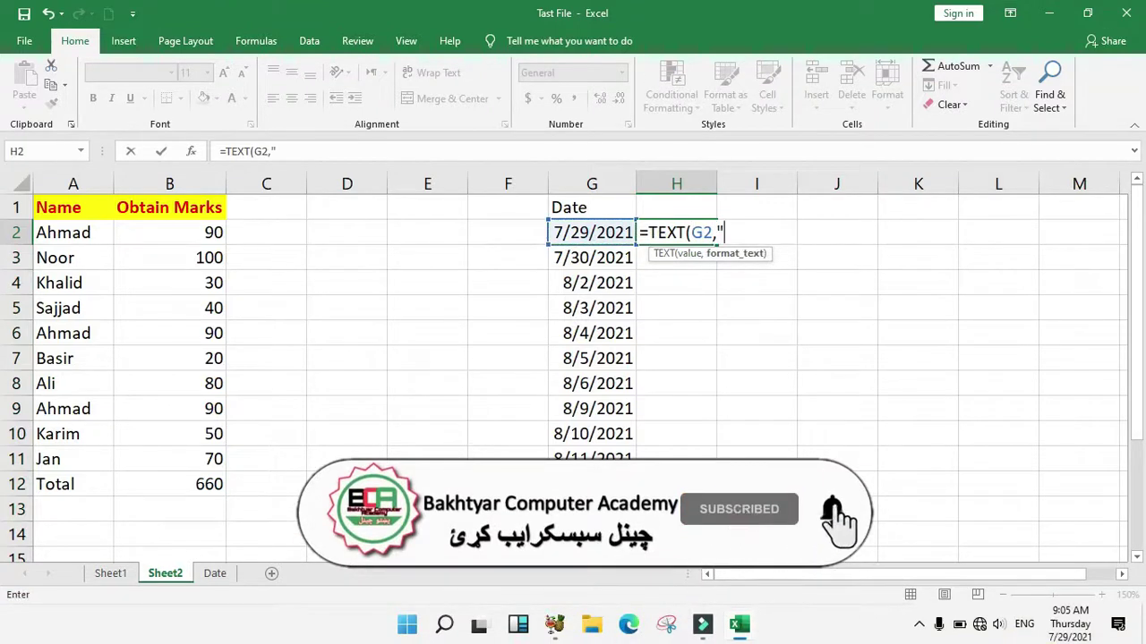
pyautogui.write('DDDD"')
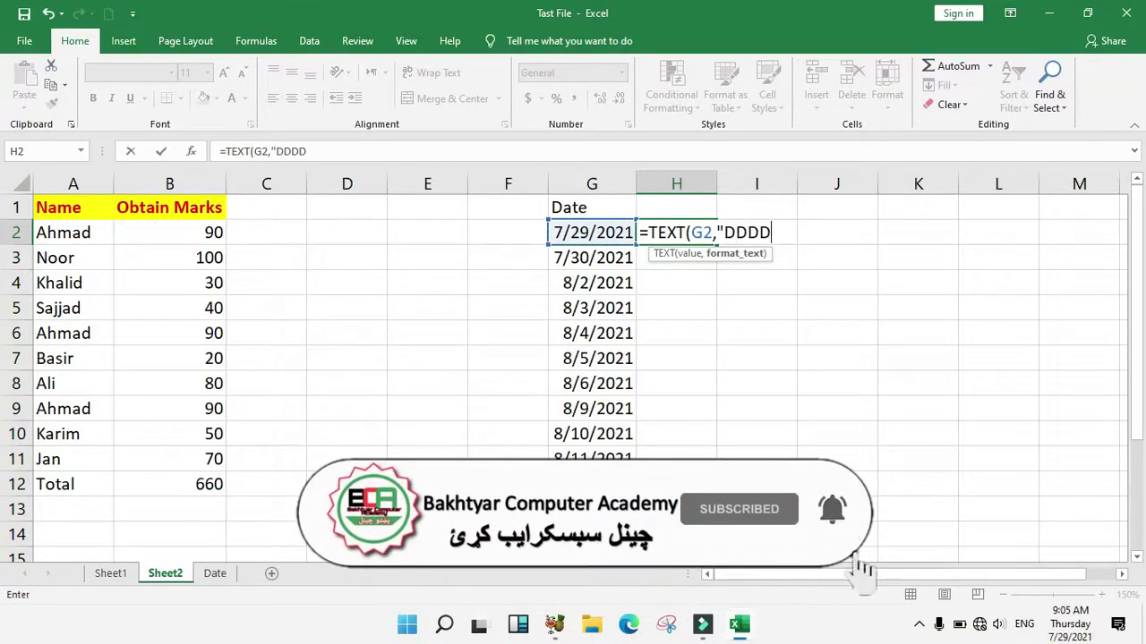
pyautogui.press('Return')
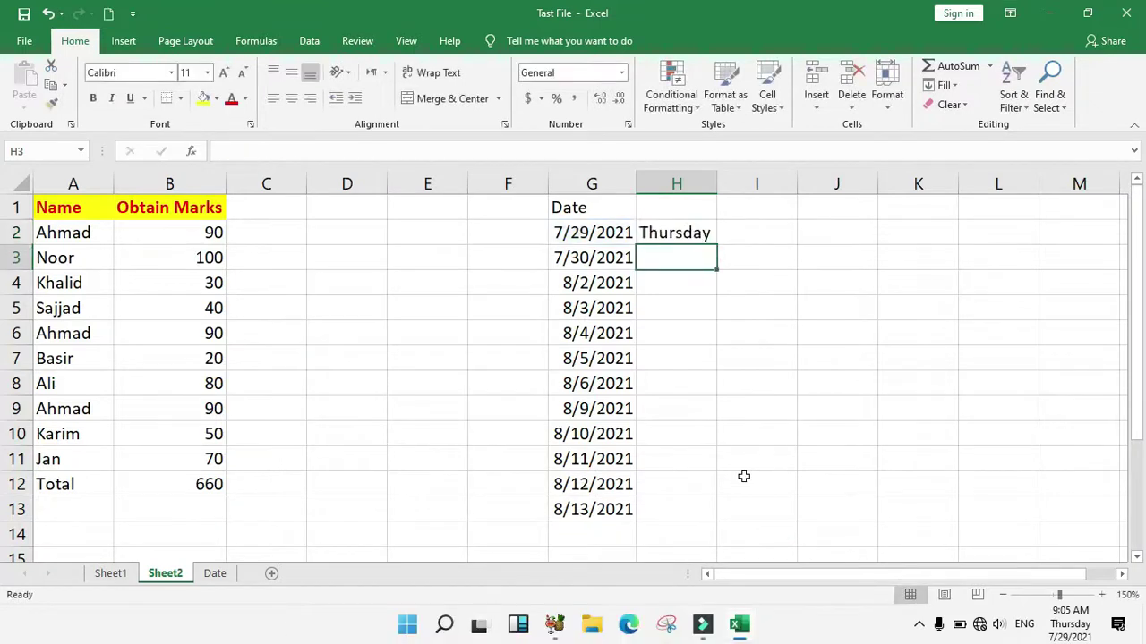
# Copy the weekday formula from H2 down to H13 and auto-fit the width of column H.
pyautogui.click(661, 233)
pyautogui.moveTo(718, 244); pyautogui.dragTo(726, 528)
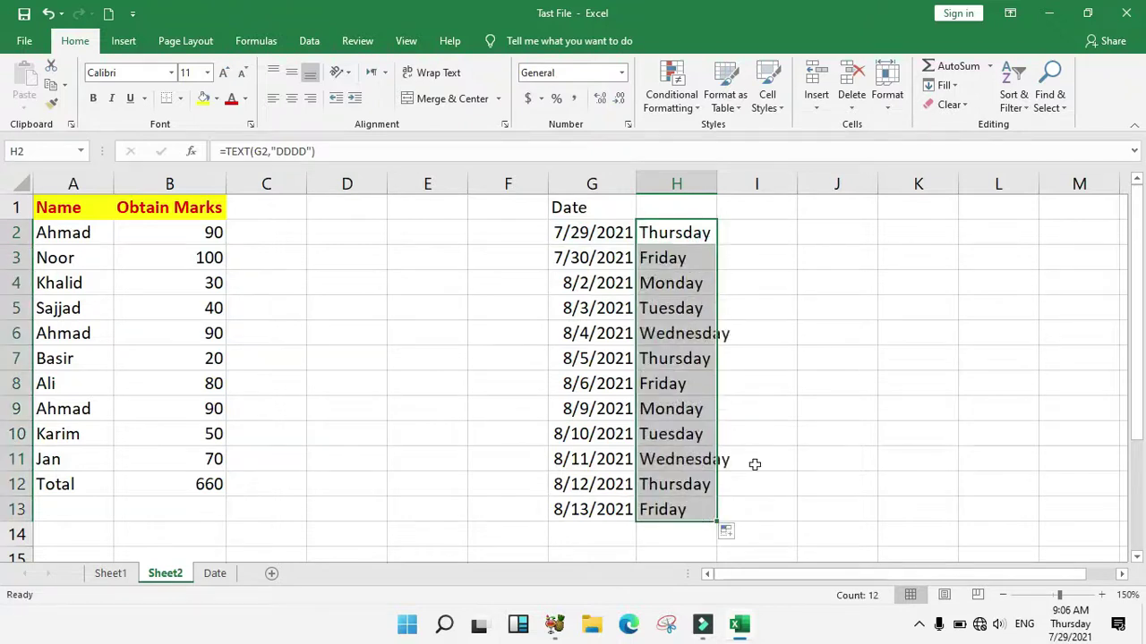
pyautogui.doubleClick(722, 175)
pyautogui.click(721, 170)
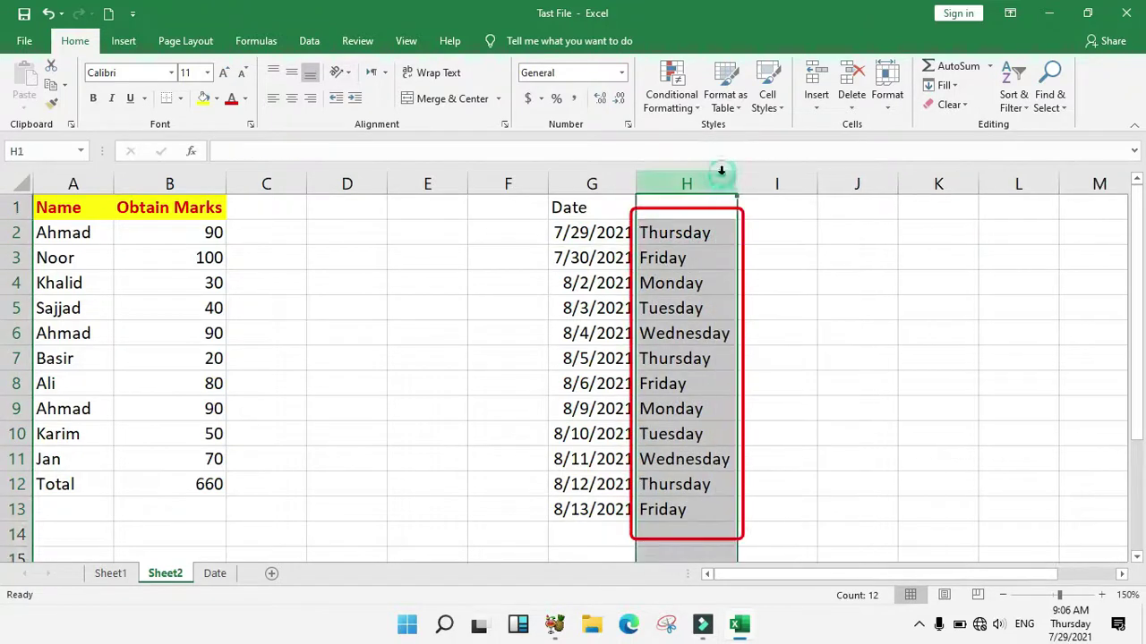
pyautogui.click(709, 414)
pyautogui.moveTo(671, 231); pyautogui.dragTo(664, 511)
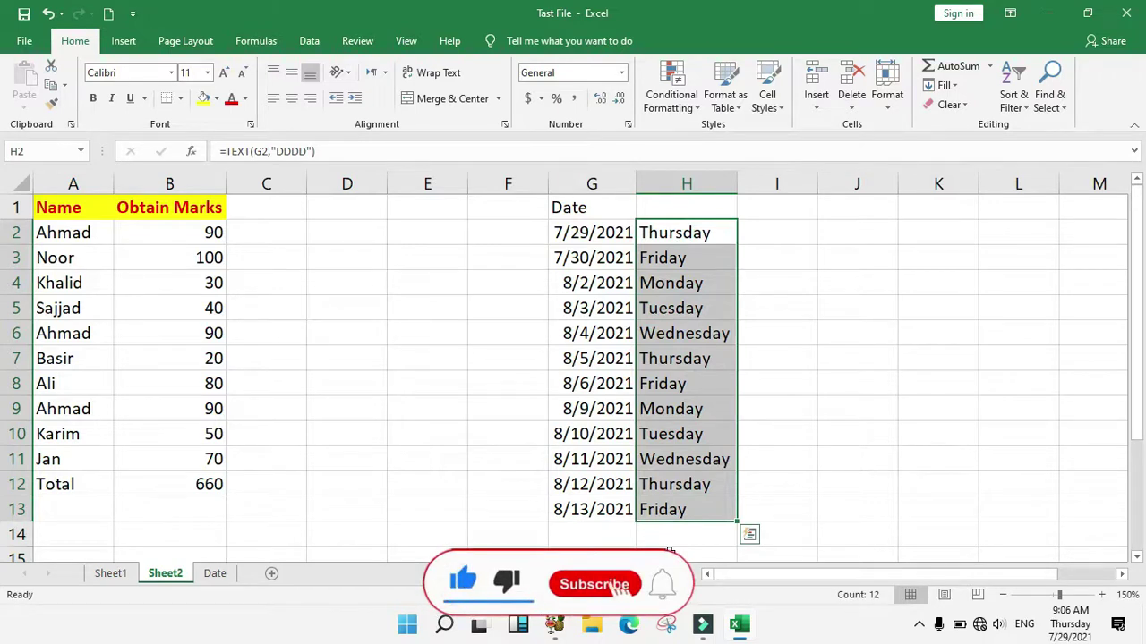
pyautogui.moveTo(597, 225); pyautogui.dragTo(712, 488)
pyautogui.moveTo(680, 243); pyautogui.dragTo(708, 529)
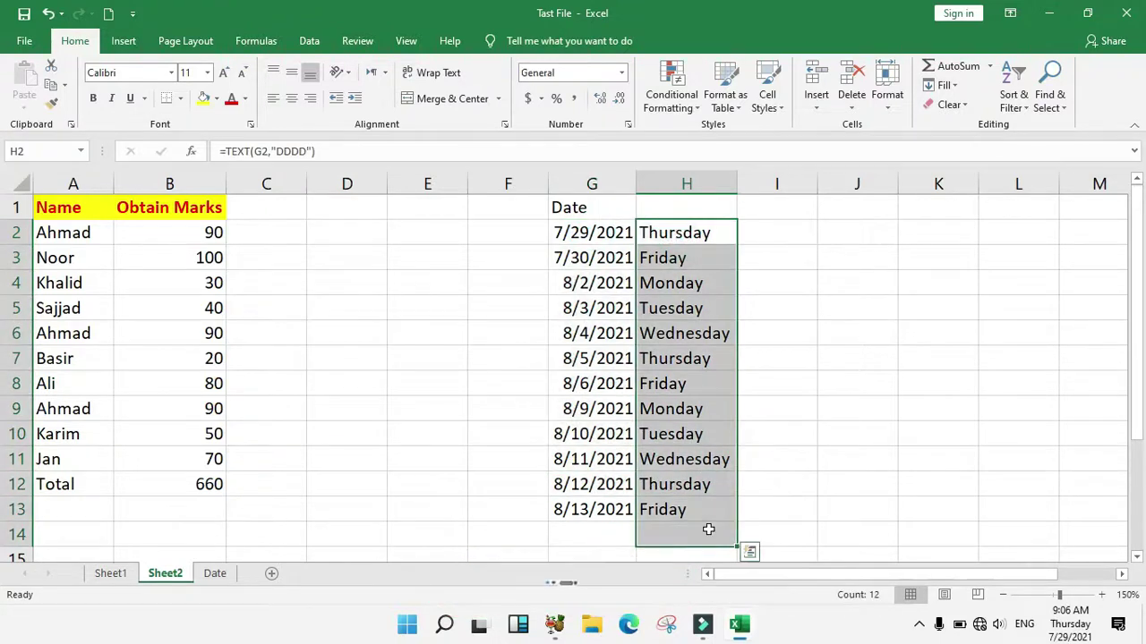
# Fill G2:G13 with a date series using the Month unit and step value 1, and auto-fit column G.
pyautogui.click(576, 234)
pyautogui.moveTo(593, 232); pyautogui.dragTo(619, 509)
pyautogui.click(944, 85)
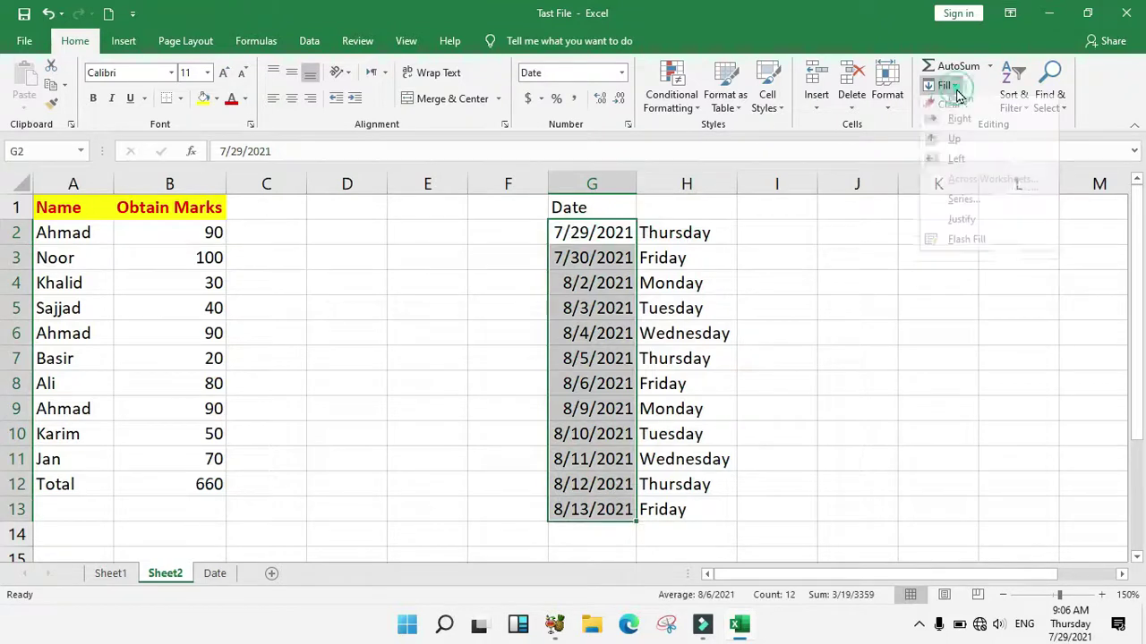
pyautogui.click(1000, 215)
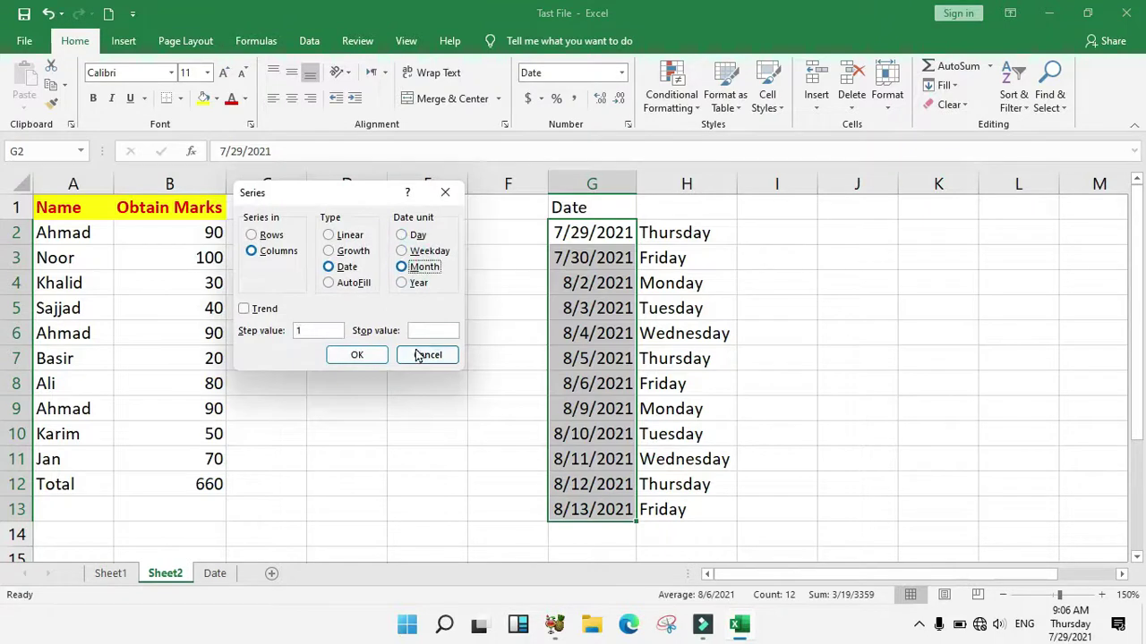
pyautogui.click(376, 356)
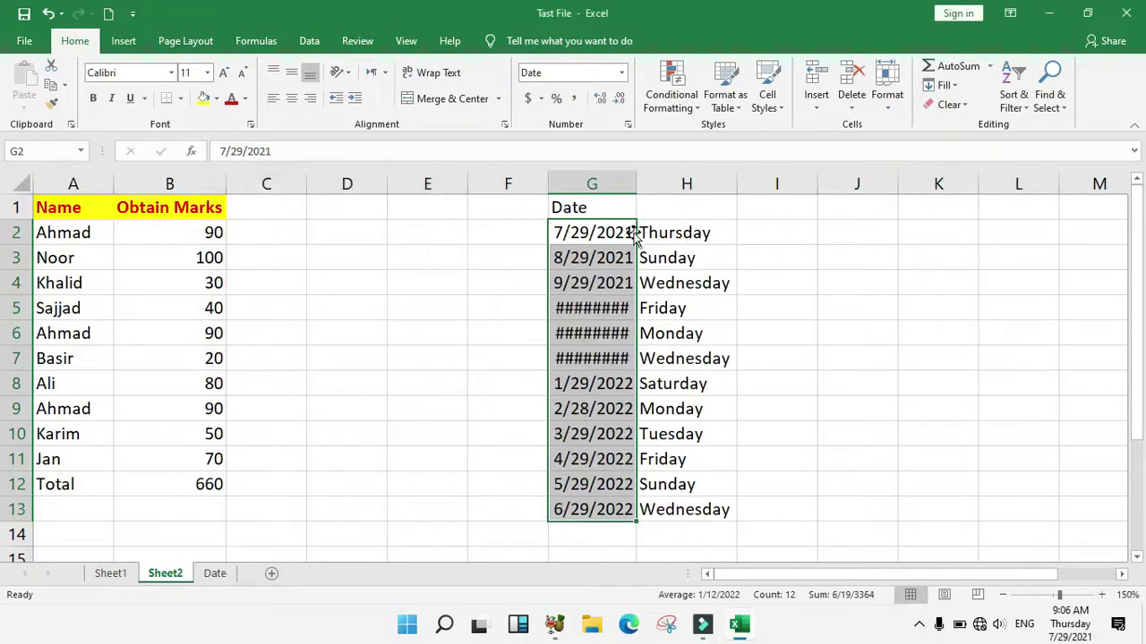
pyautogui.doubleClick(634, 179)
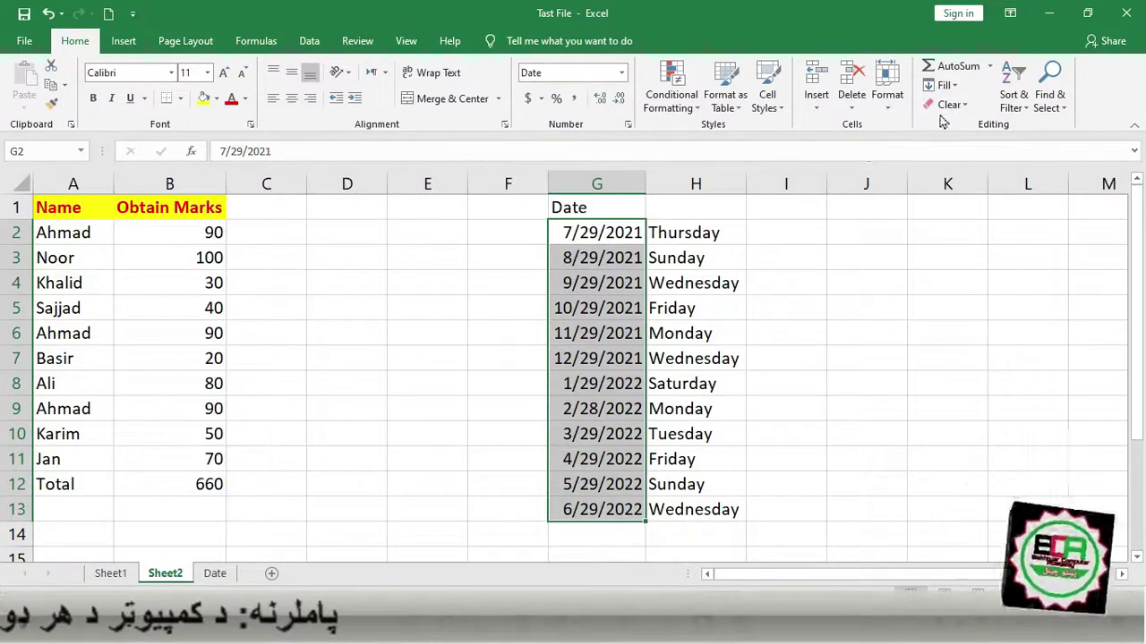
# Refill G2:G13 as a date series in columns using the Year unit and step value 1.
pyautogui.click(946, 85)
pyautogui.click(959, 207)
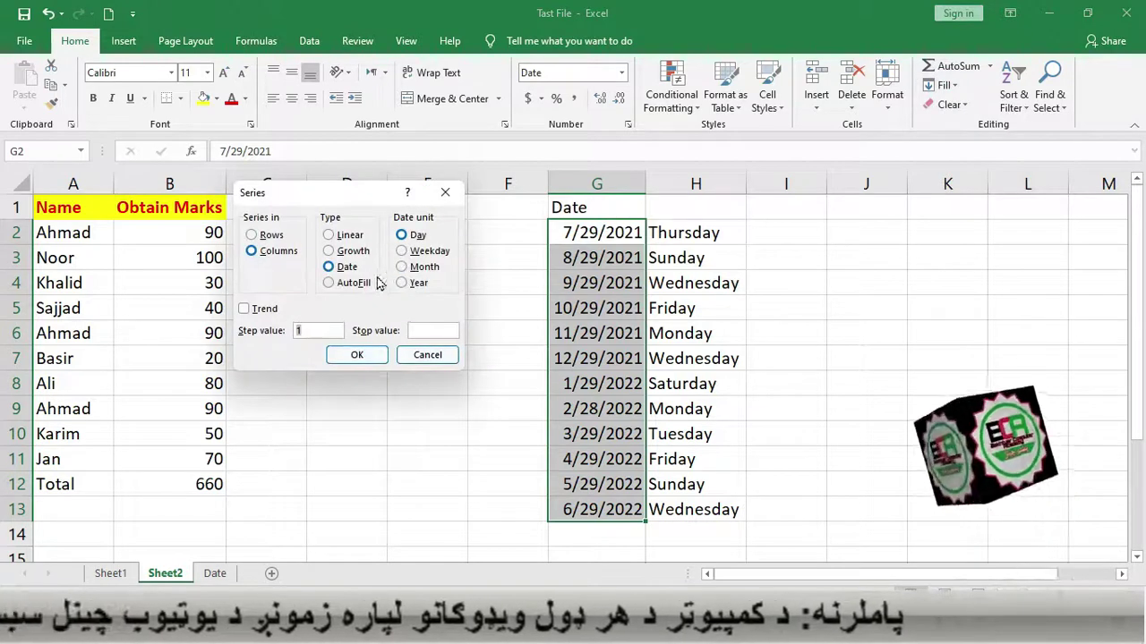
pyautogui.click(402, 284)
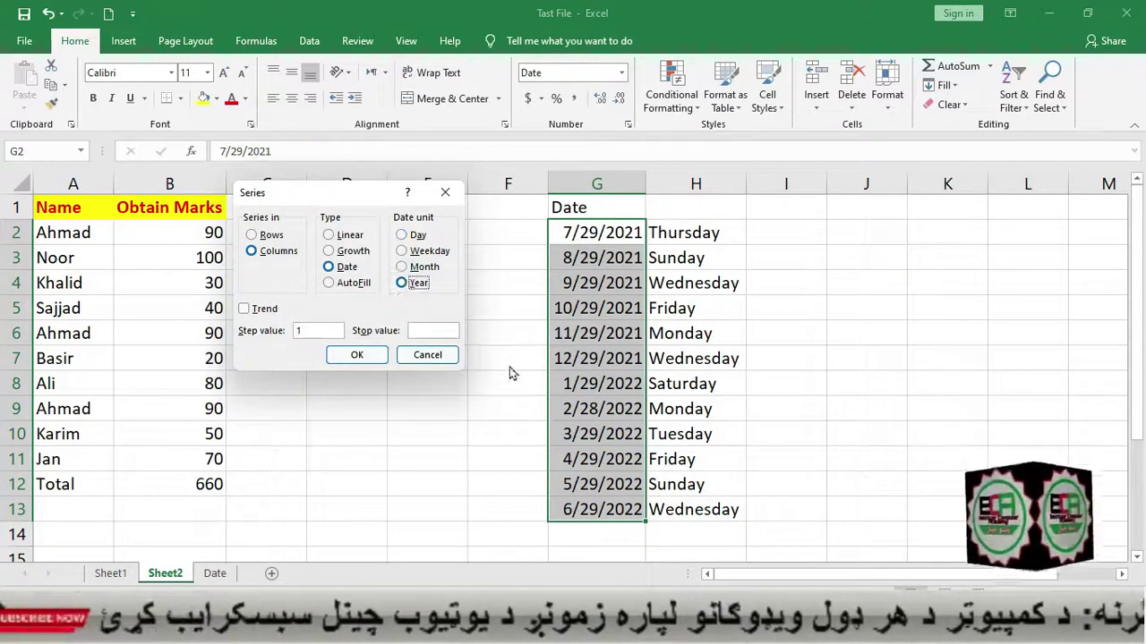
pyautogui.click(347, 356)
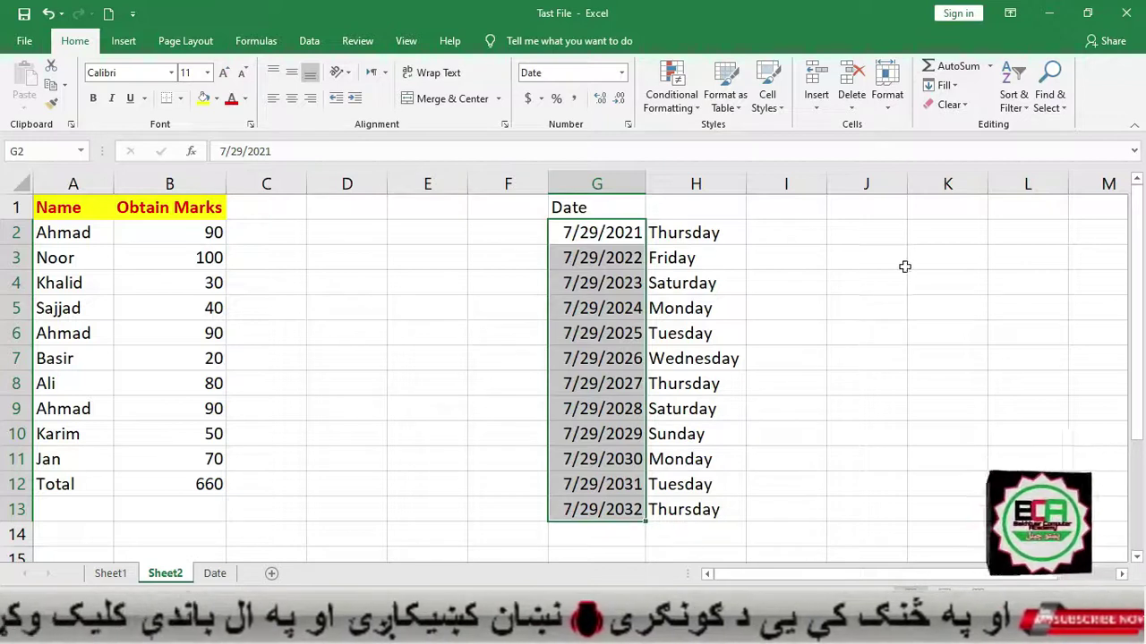
pyautogui.click(886, 97)
pyautogui.click(946, 85)
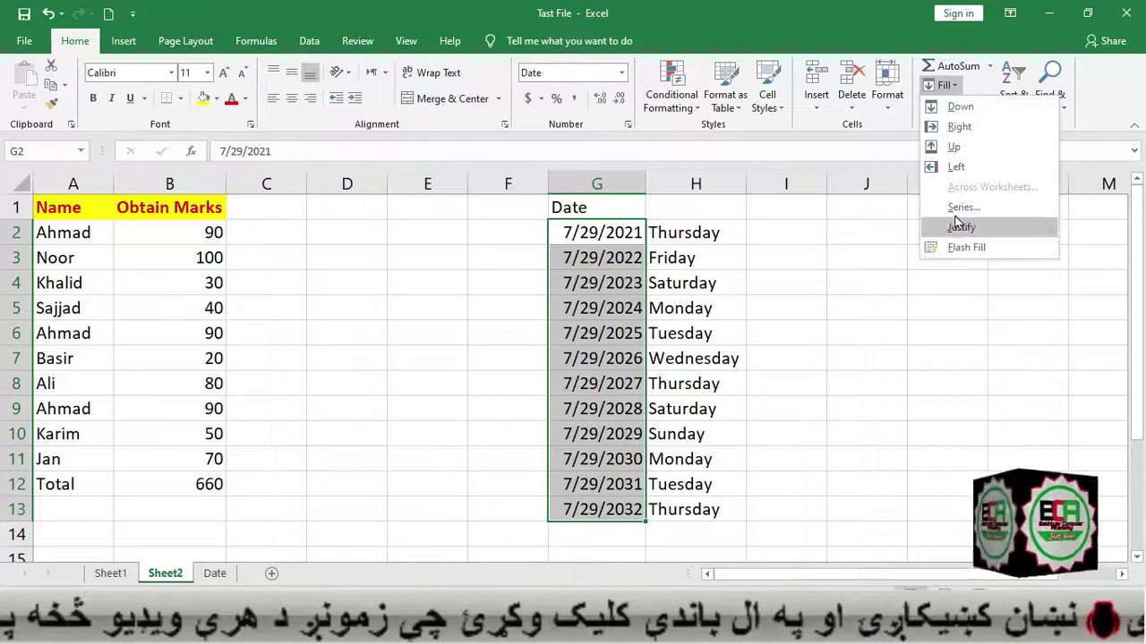
pyautogui.click(957, 207)
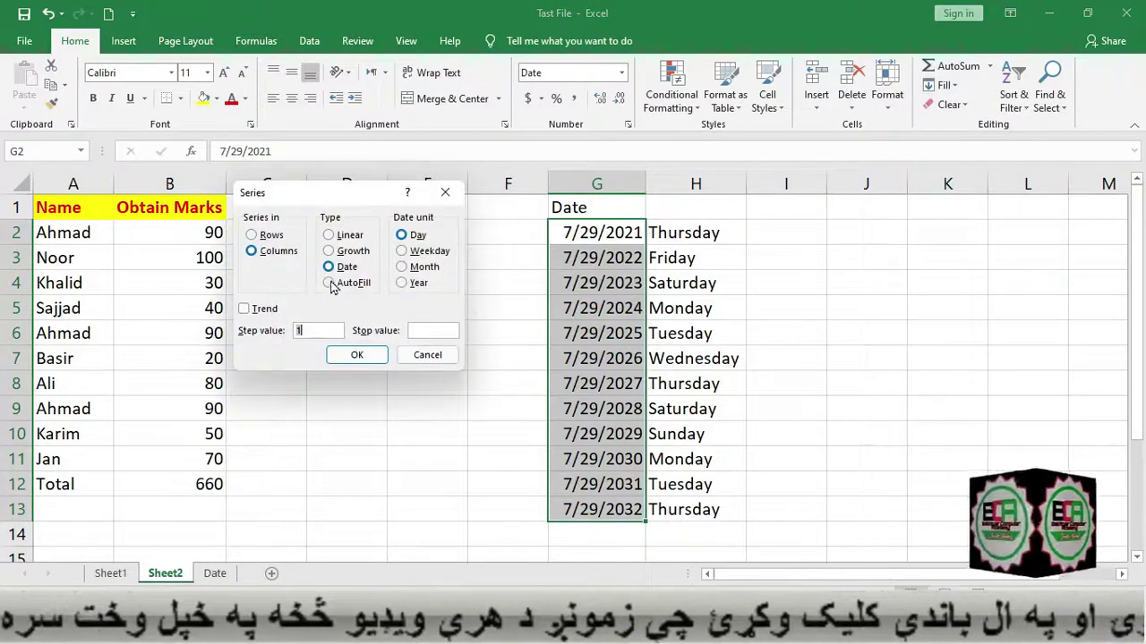
pyautogui.click(428, 355)
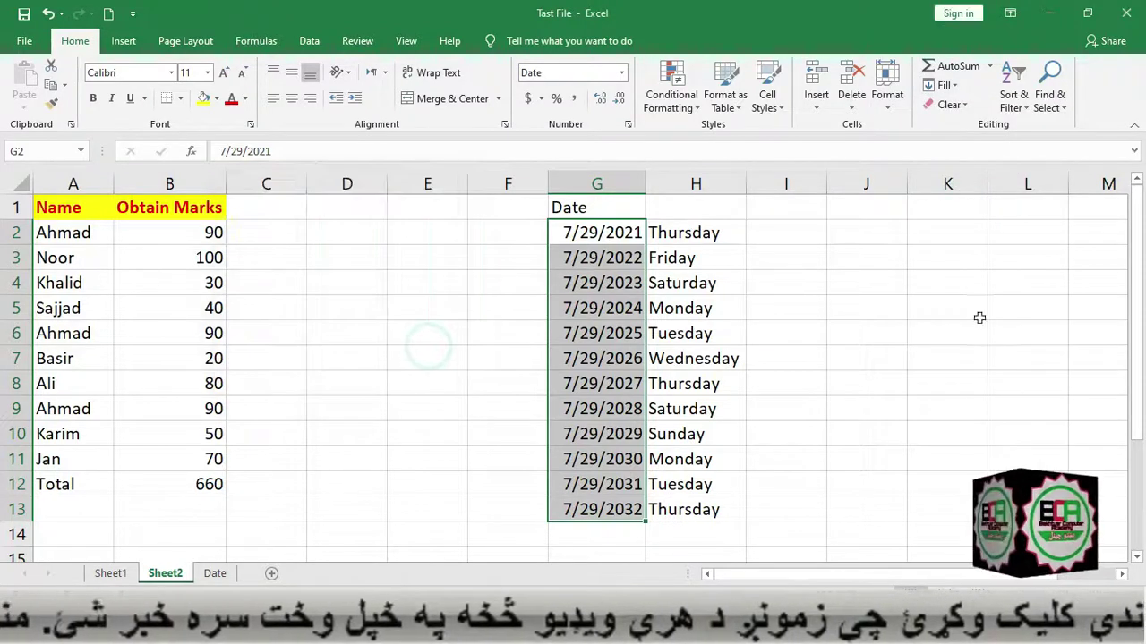
# Enter the text Afghan in cell K2.
pyautogui.click(960, 230)
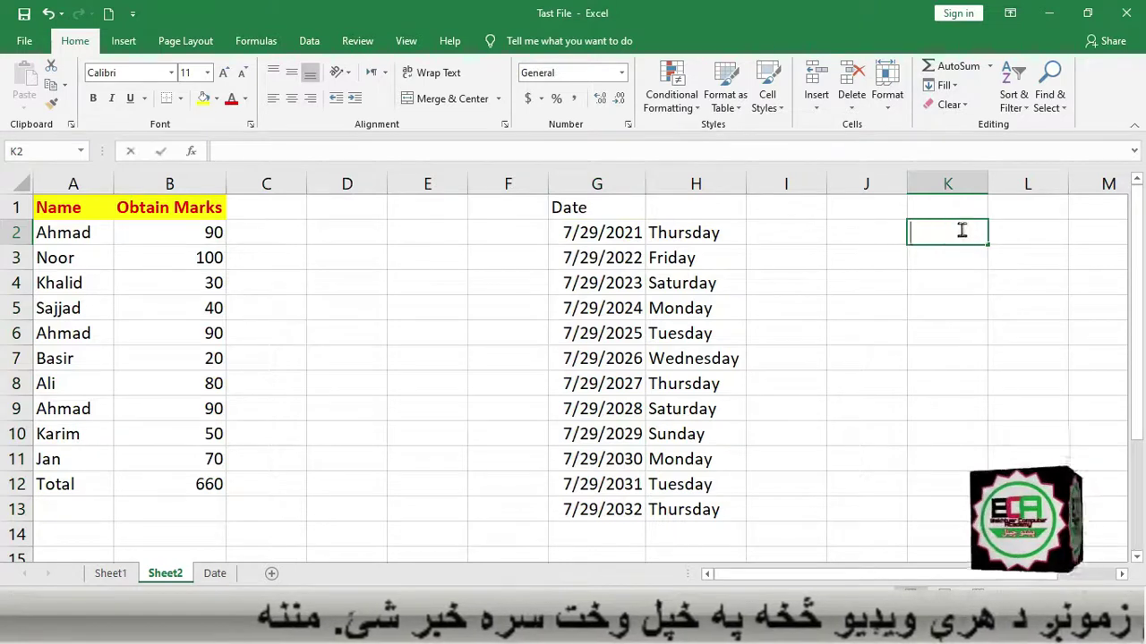
pyautogui.write('Afghan')
pyautogui.press('Return')
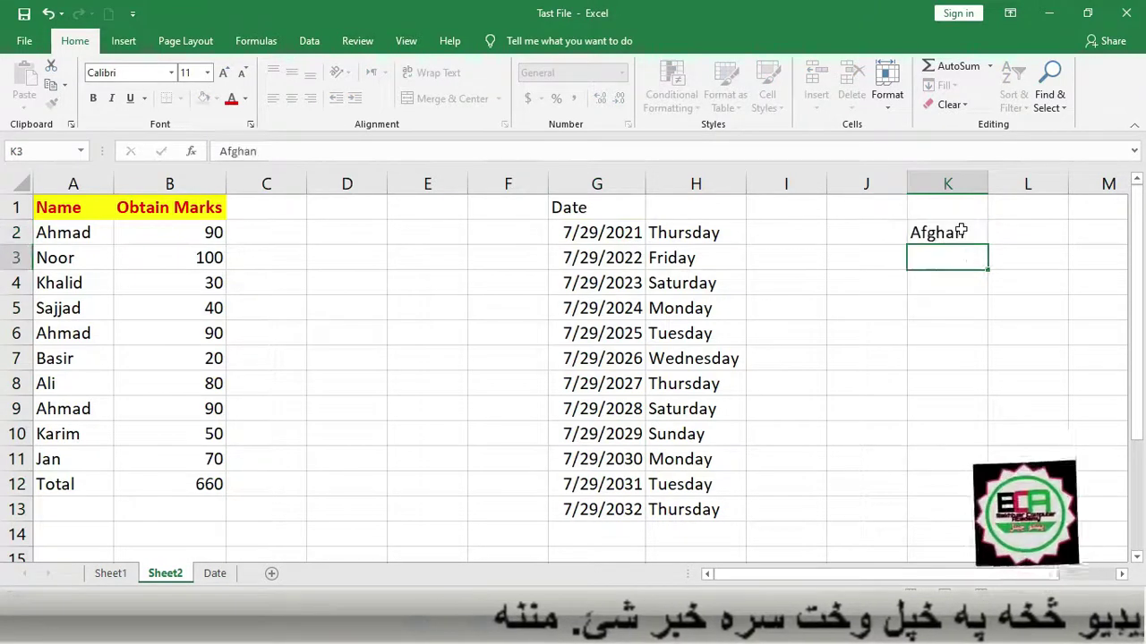
# Fill K2:K11 from the text in K2 with a series in columns using the AutoFill type.
pyautogui.click(981, 217)
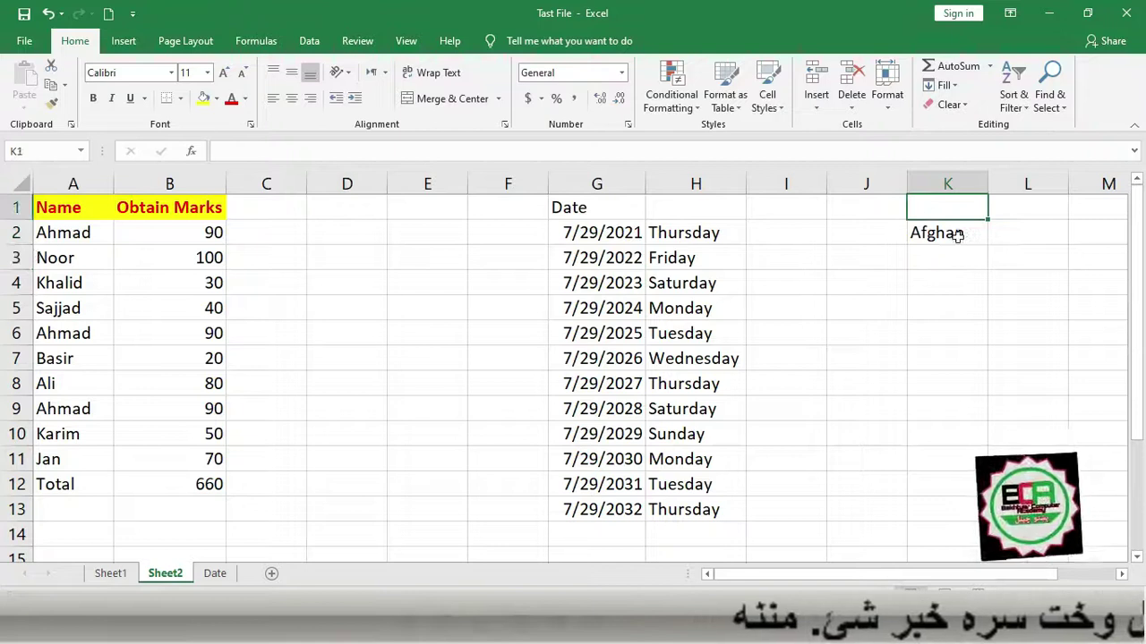
pyautogui.moveTo(956, 234); pyautogui.dragTo(984, 456)
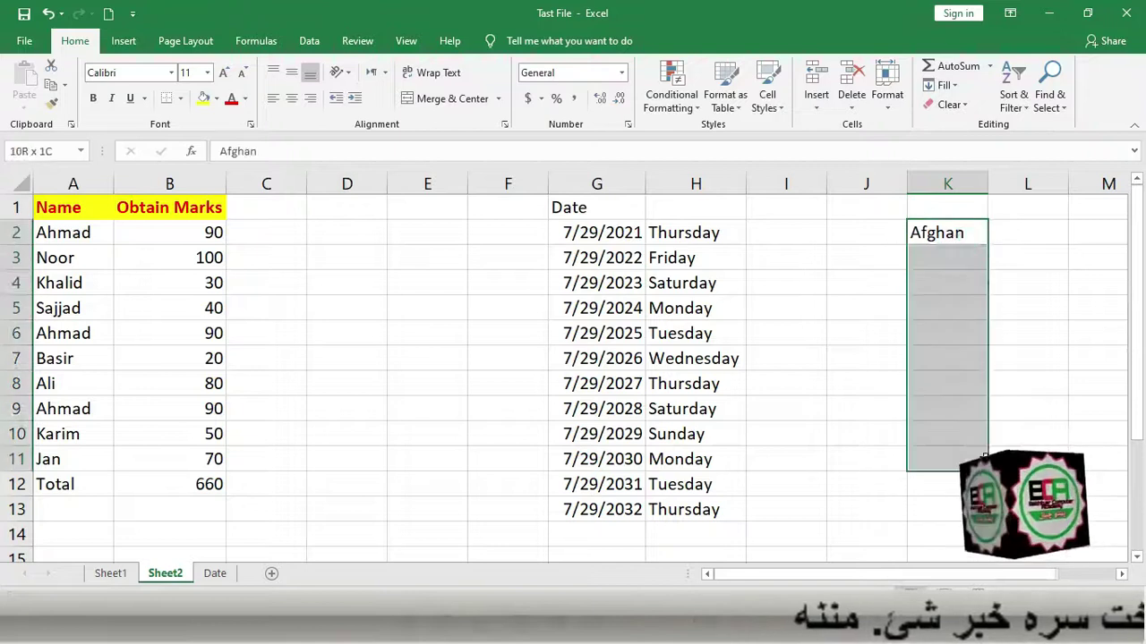
pyautogui.click(954, 87)
pyautogui.click(964, 205)
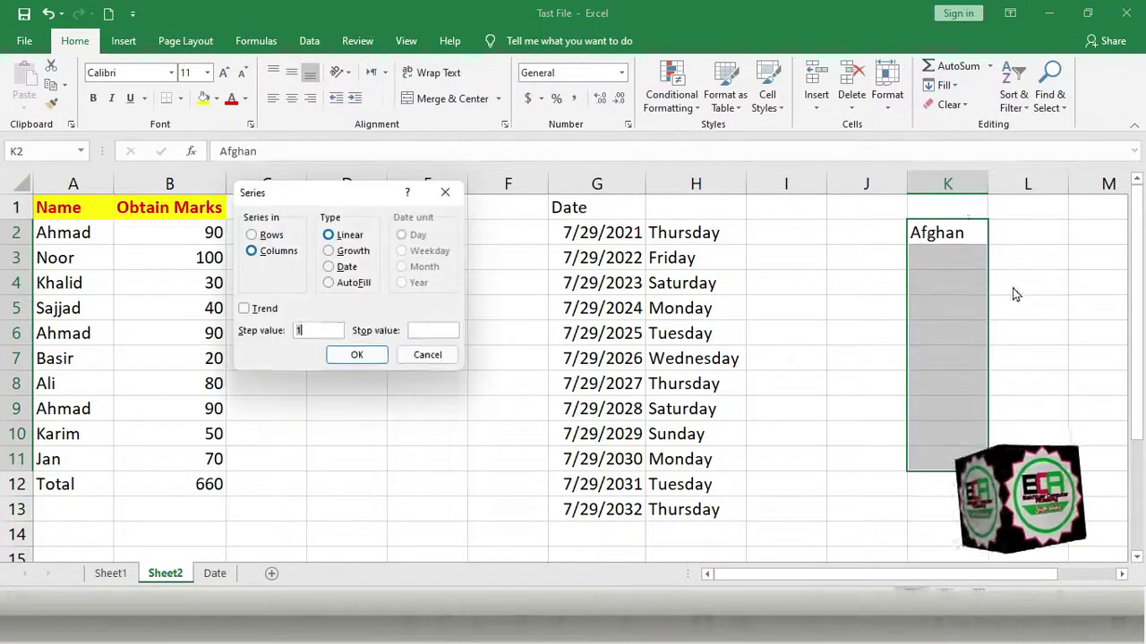
pyautogui.click(349, 283)
pyautogui.click(344, 356)
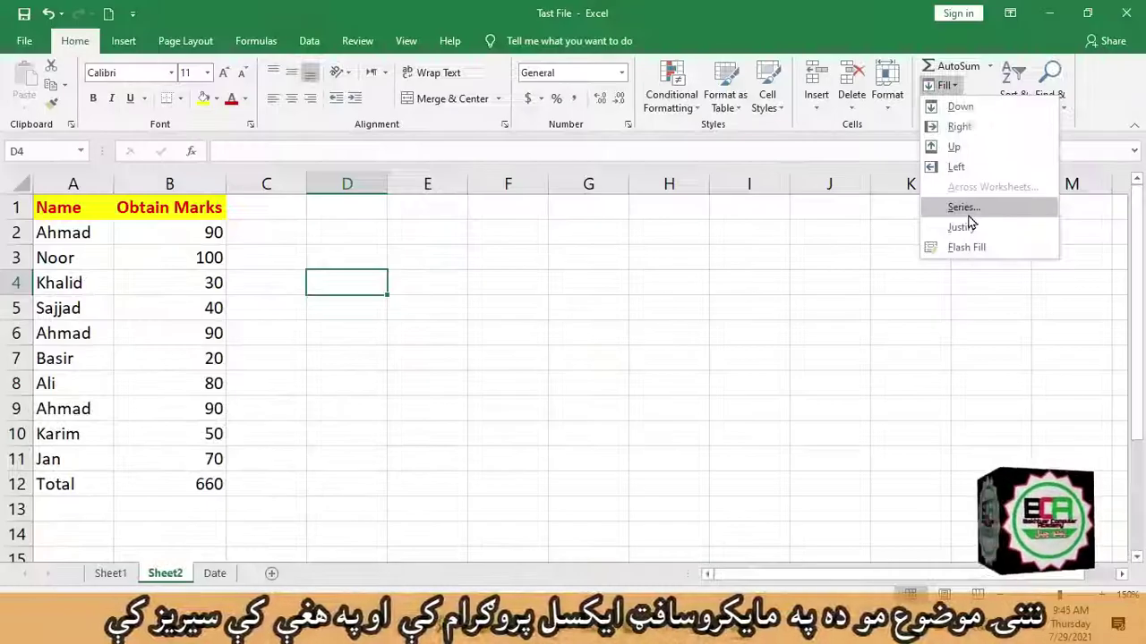
pyautogui.press('Escape')
pyautogui.click(1014, 96)
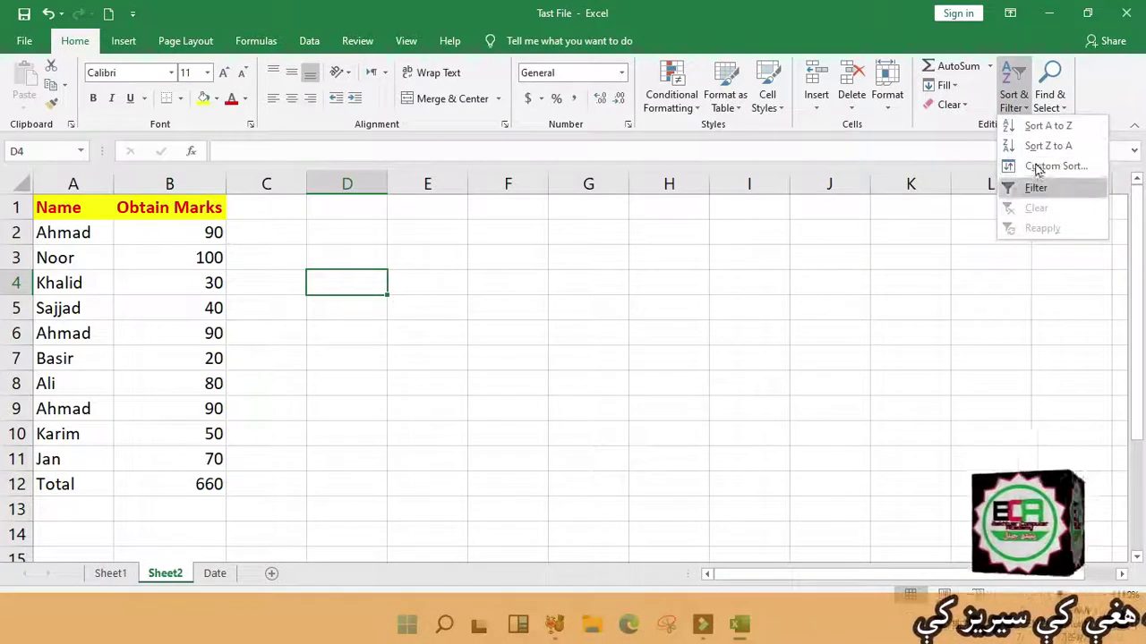
pyautogui.click(595, 318)
# Sort the whole table A1:B12, including the Total row, by name from A to Z.
pyautogui.click(77, 209)
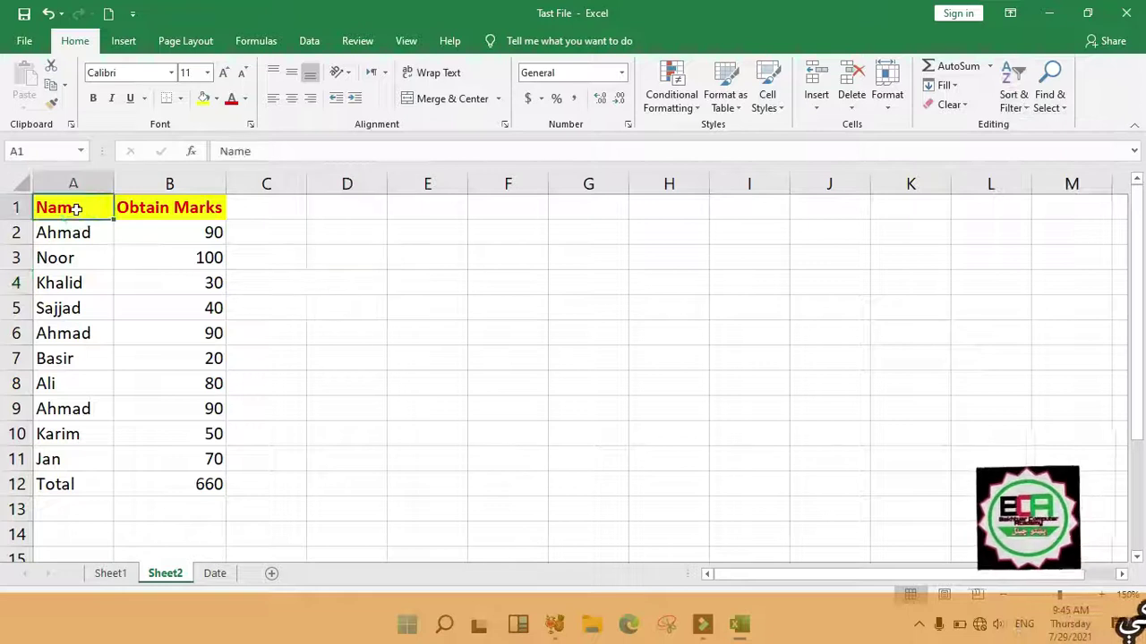
pyautogui.moveTo(89, 216); pyautogui.dragTo(179, 481)
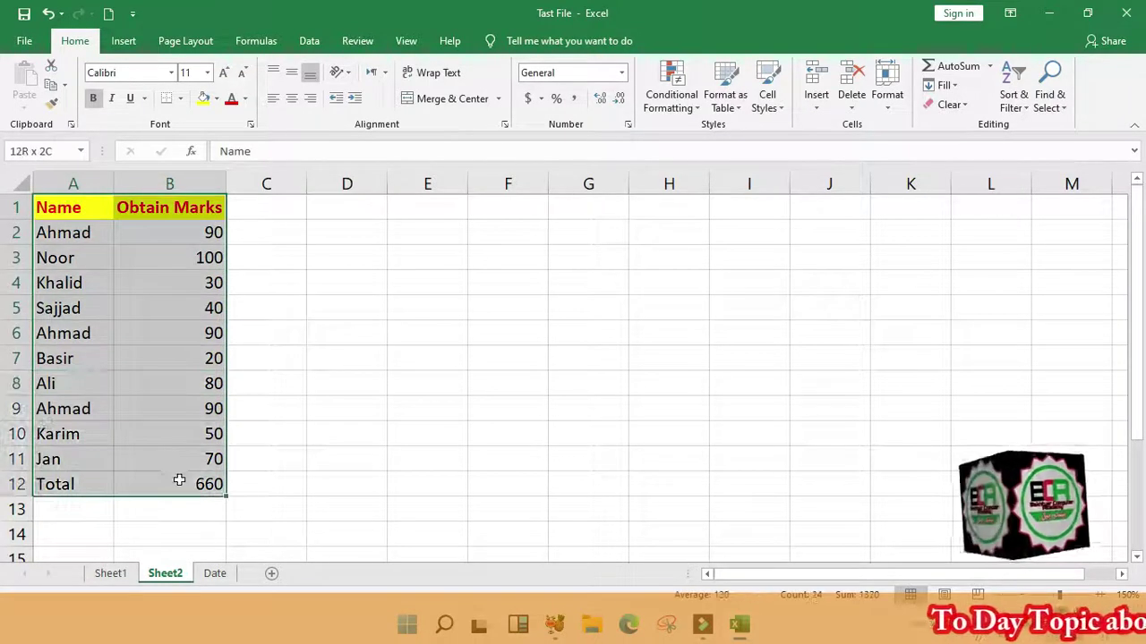
pyautogui.click(1014, 96)
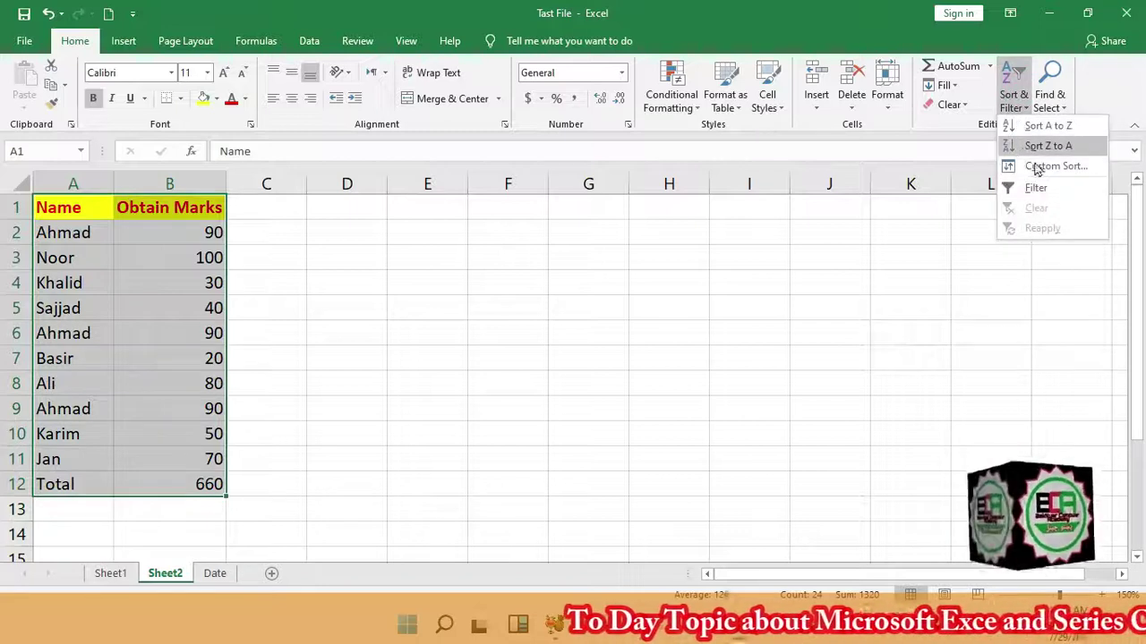
pyautogui.click(1029, 127)
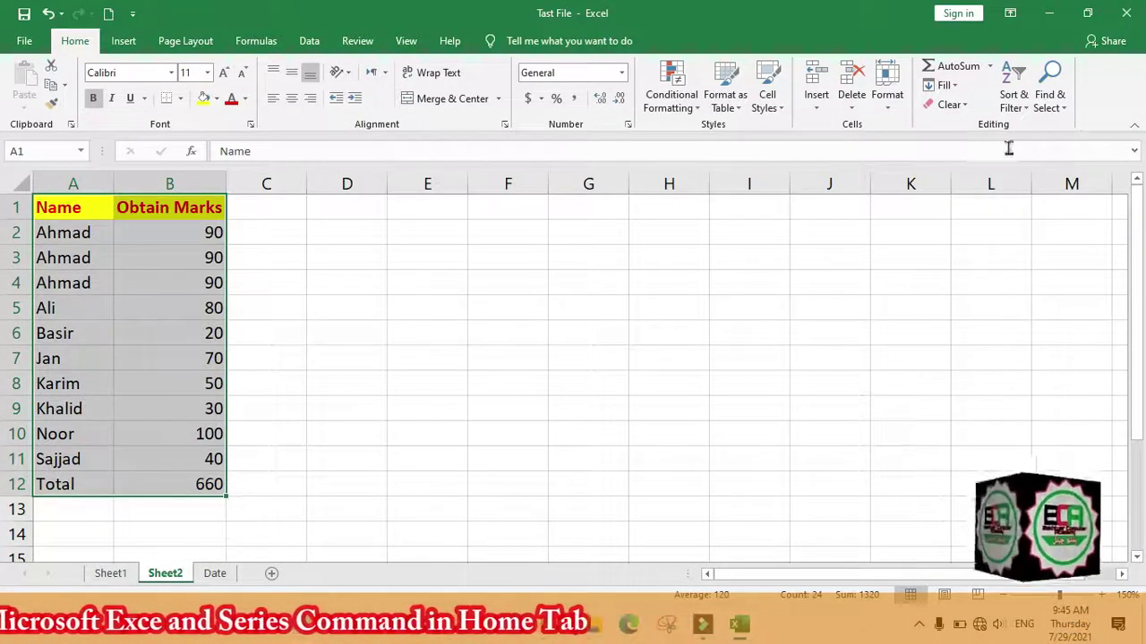
# Sort the selected table A1:B12 from Z to A and return it to A to Z order.
pyautogui.click(1014, 90)
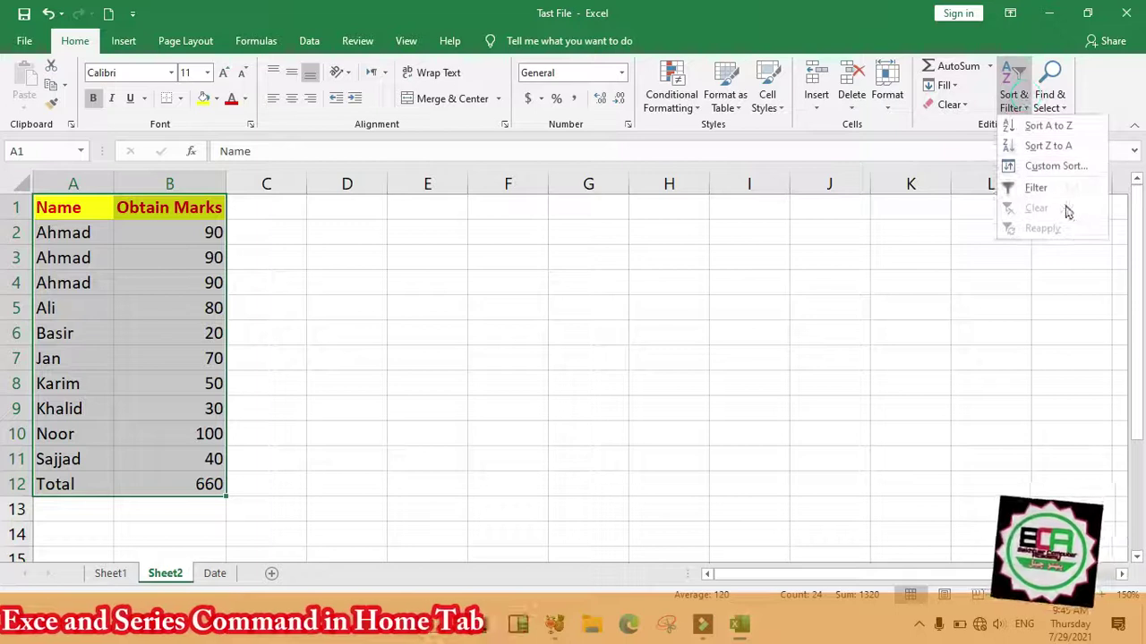
pyautogui.click(1045, 147)
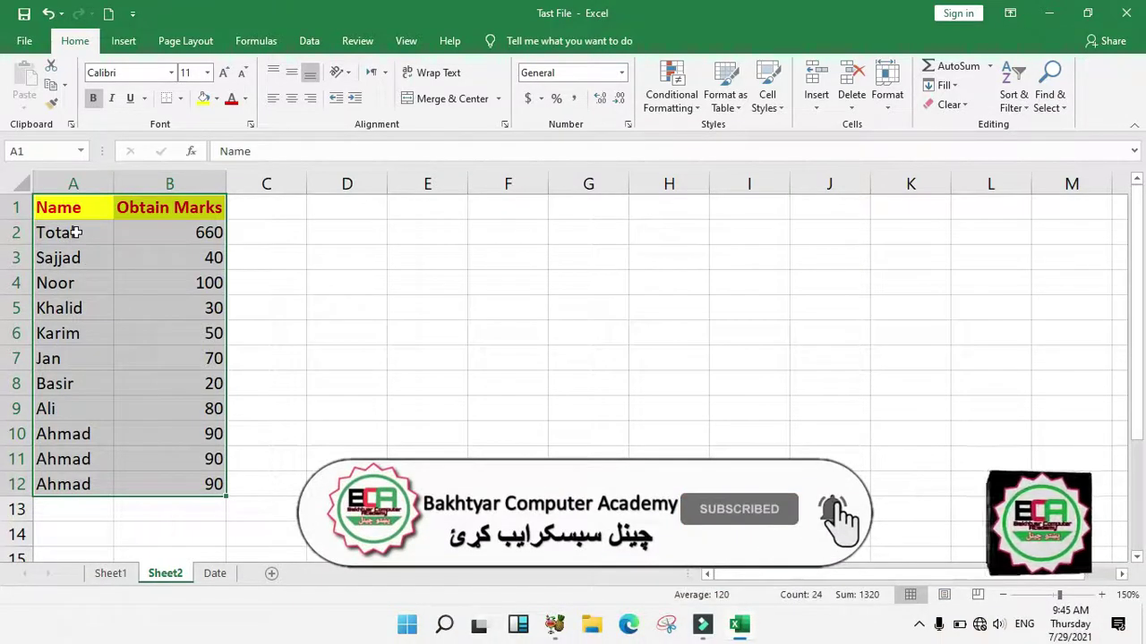
pyautogui.click(1016, 90)
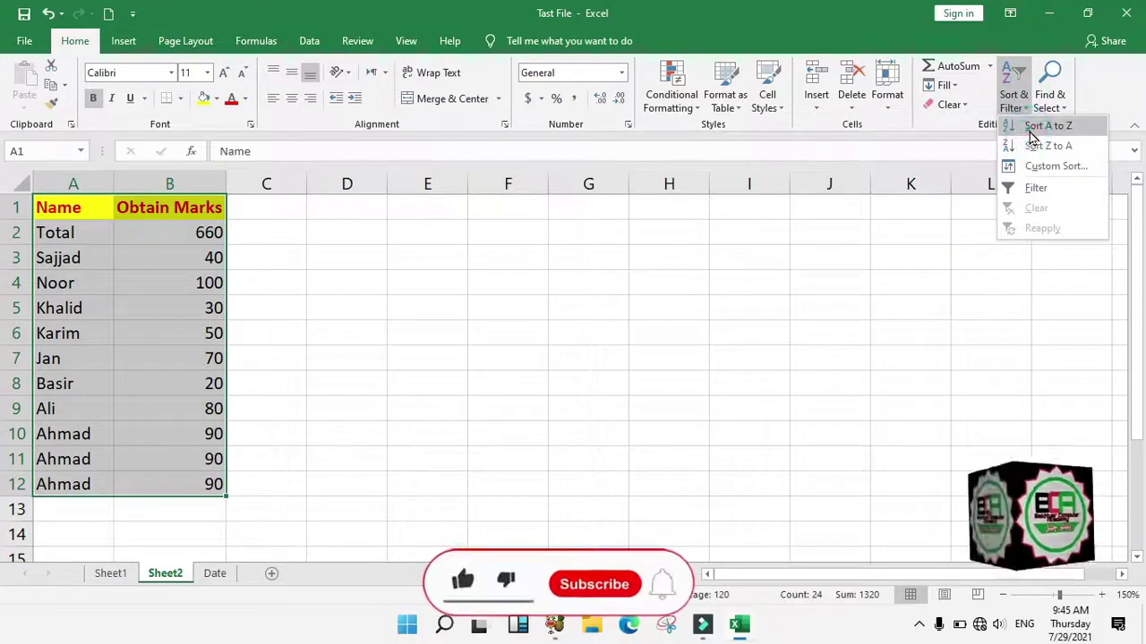
pyautogui.click(1029, 132)
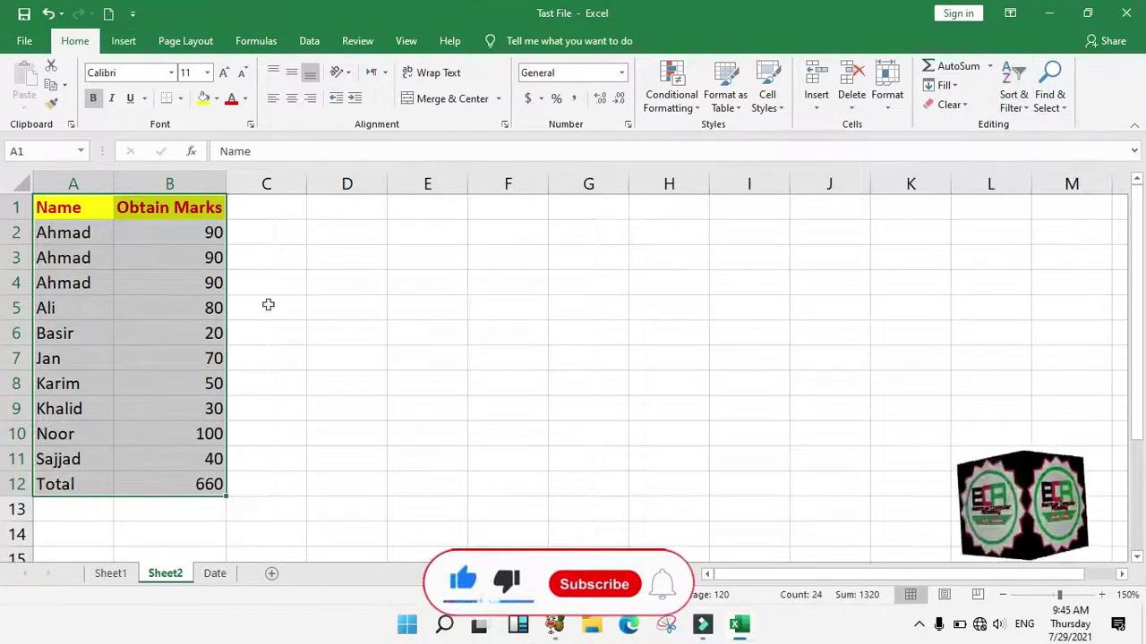
# Select only the data rows A2:B11 without the Total row and sort them A to Z, followed by Z to A.
pyautogui.click(89, 282)
pyautogui.moveTo(63, 234); pyautogui.dragTo(195, 458)
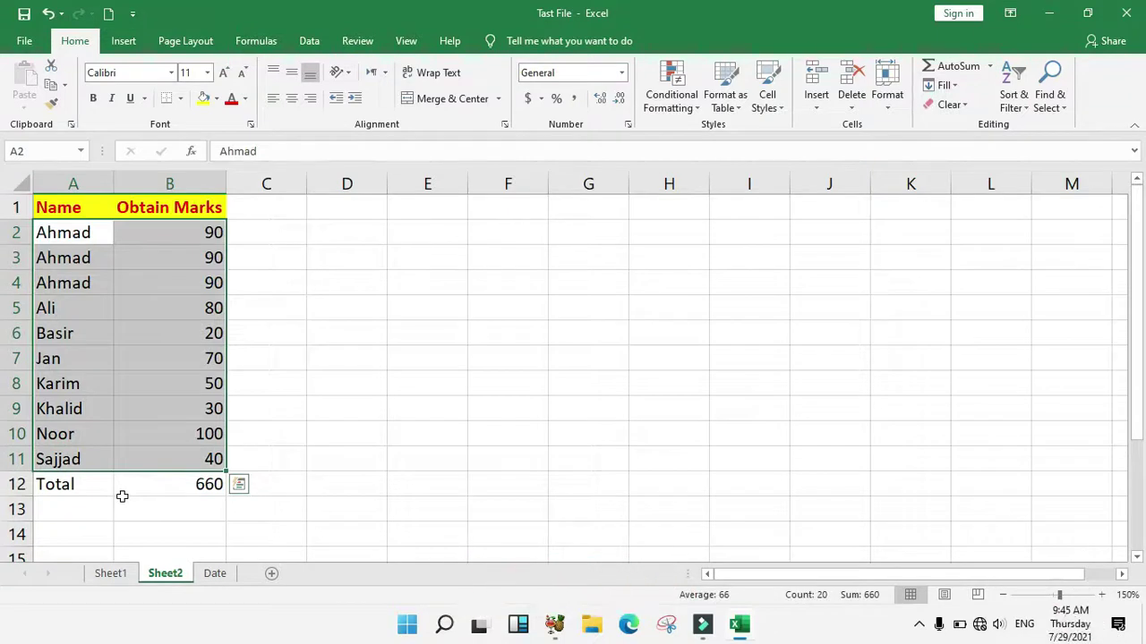
pyautogui.click(1028, 100)
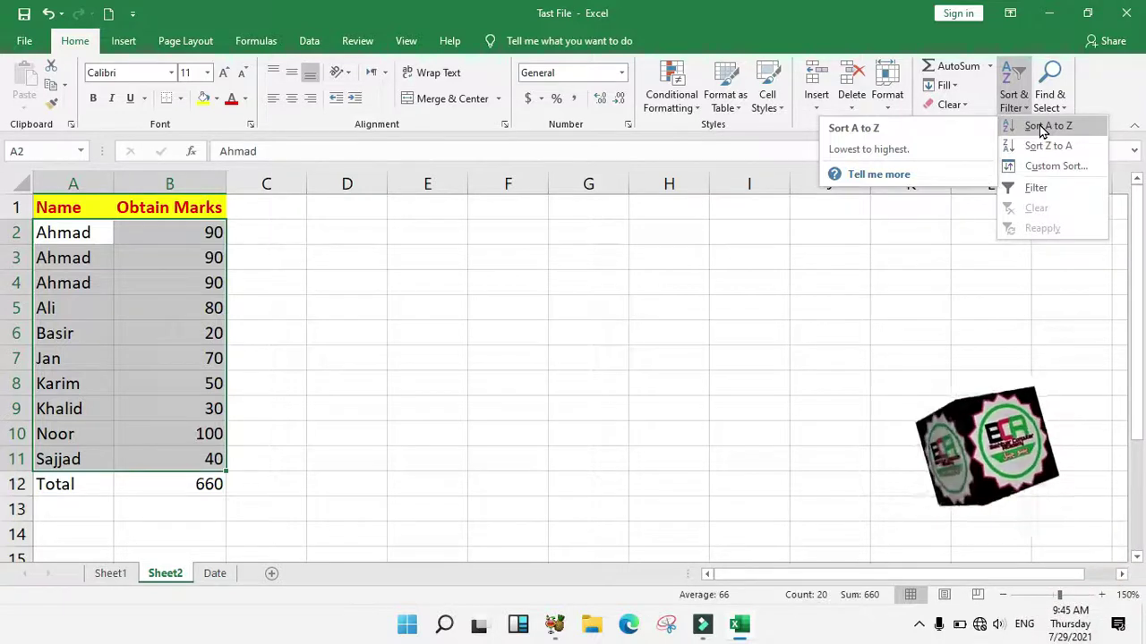
pyautogui.click(1041, 128)
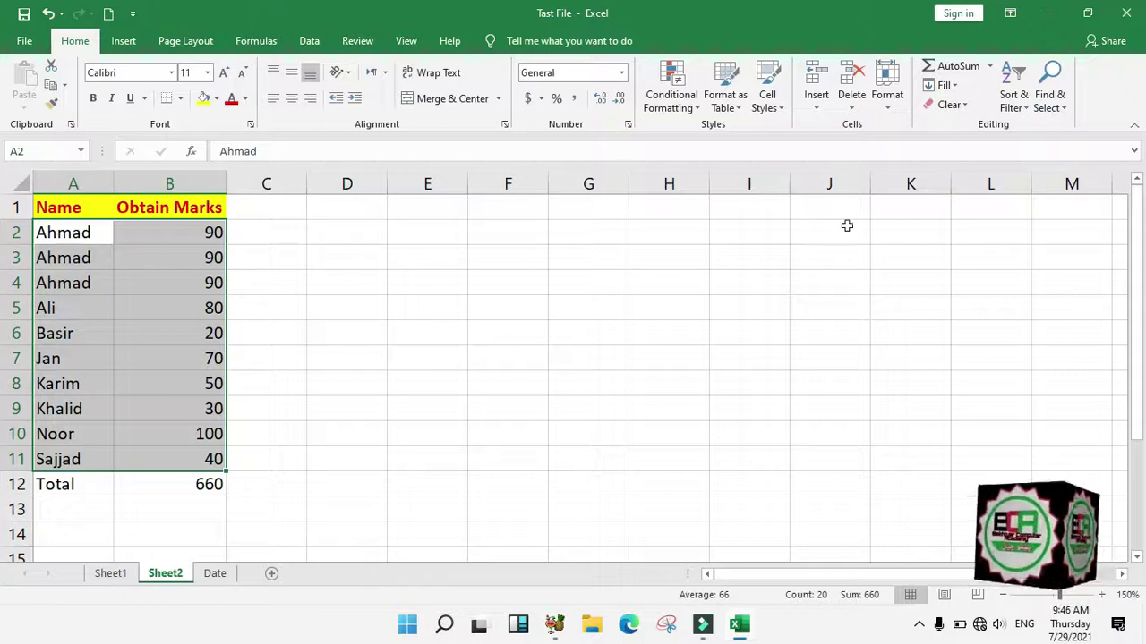
pyautogui.click(1016, 89)
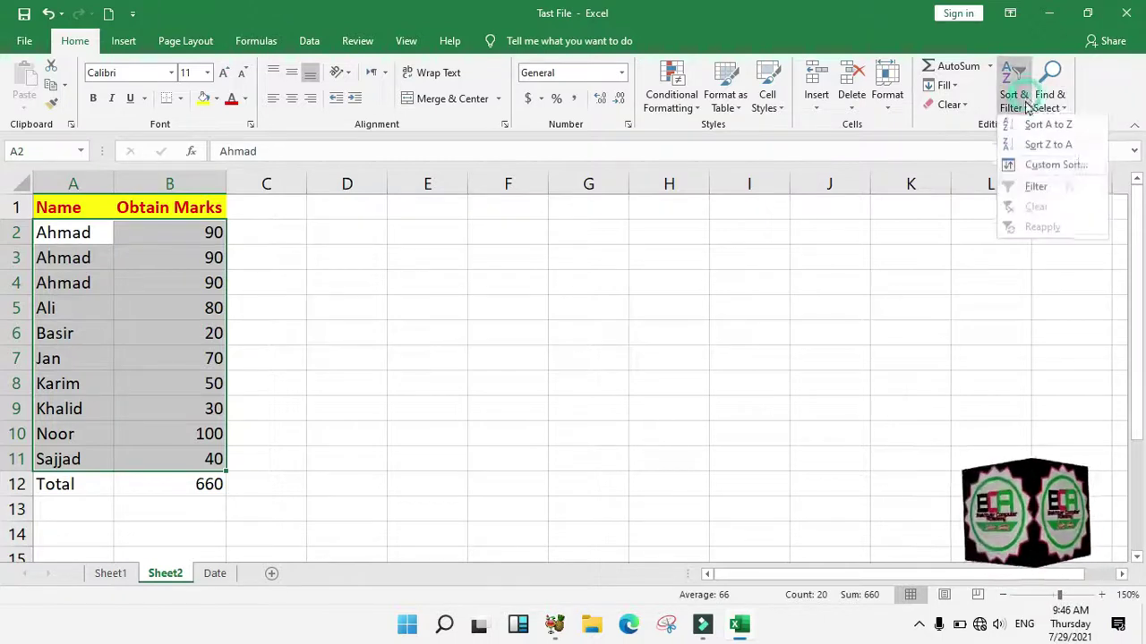
pyautogui.click(1026, 147)
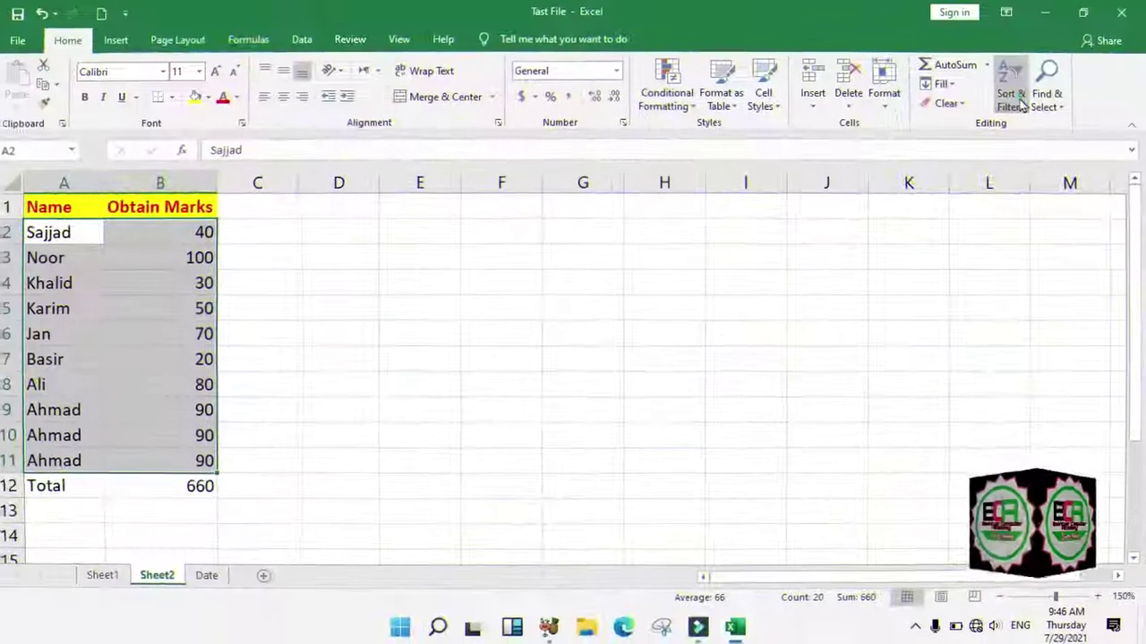
# Apply a custom sort to A2:B11 by Obtain Marks on cell values, ordered Largest to Smallest.
pyautogui.click(1018, 97)
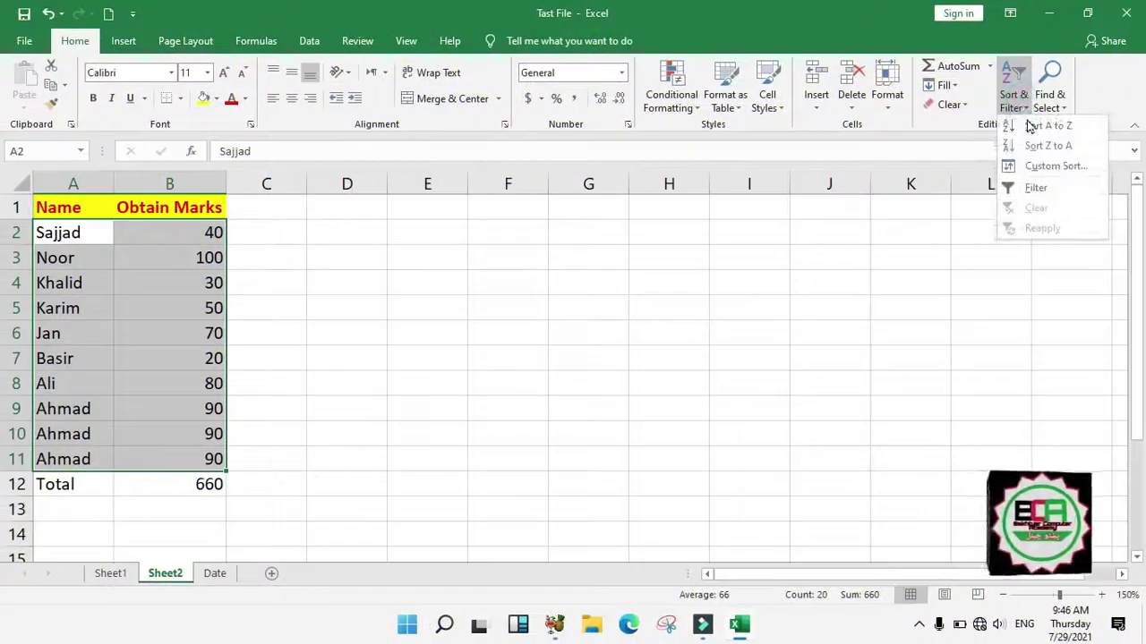
pyautogui.click(1031, 167)
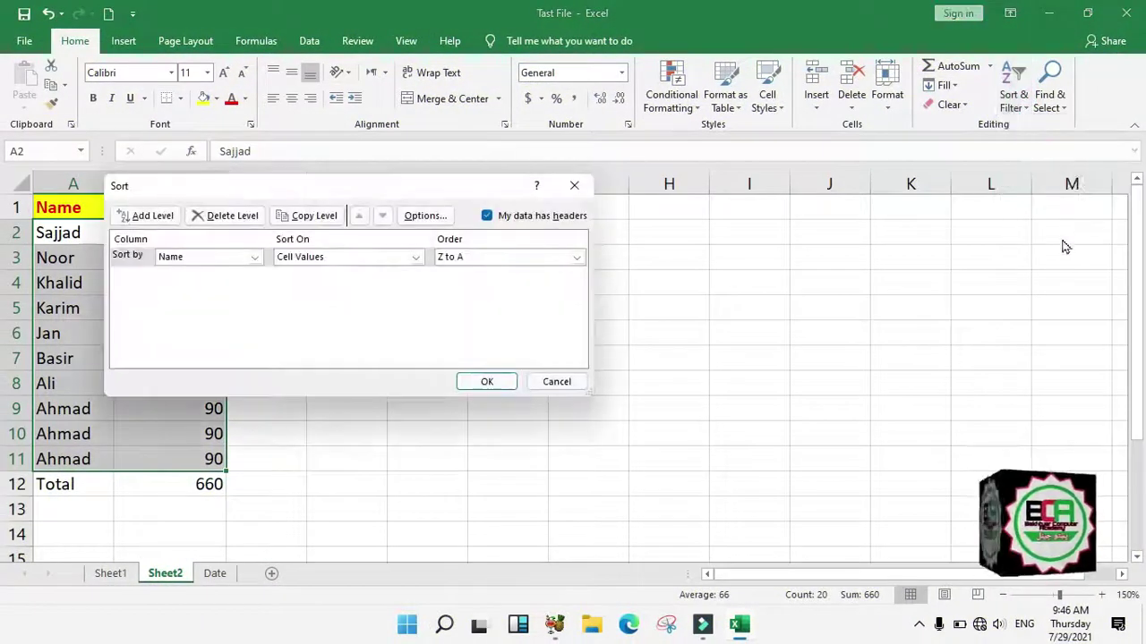
pyautogui.moveTo(256, 194); pyautogui.dragTo(504, 171)
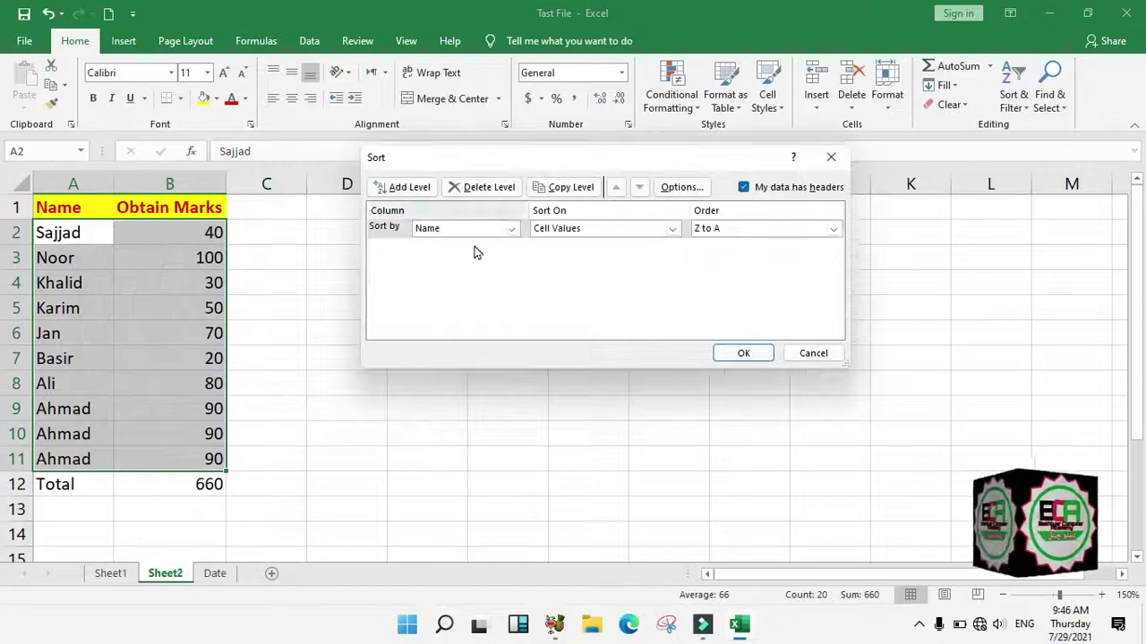
pyautogui.click(512, 229)
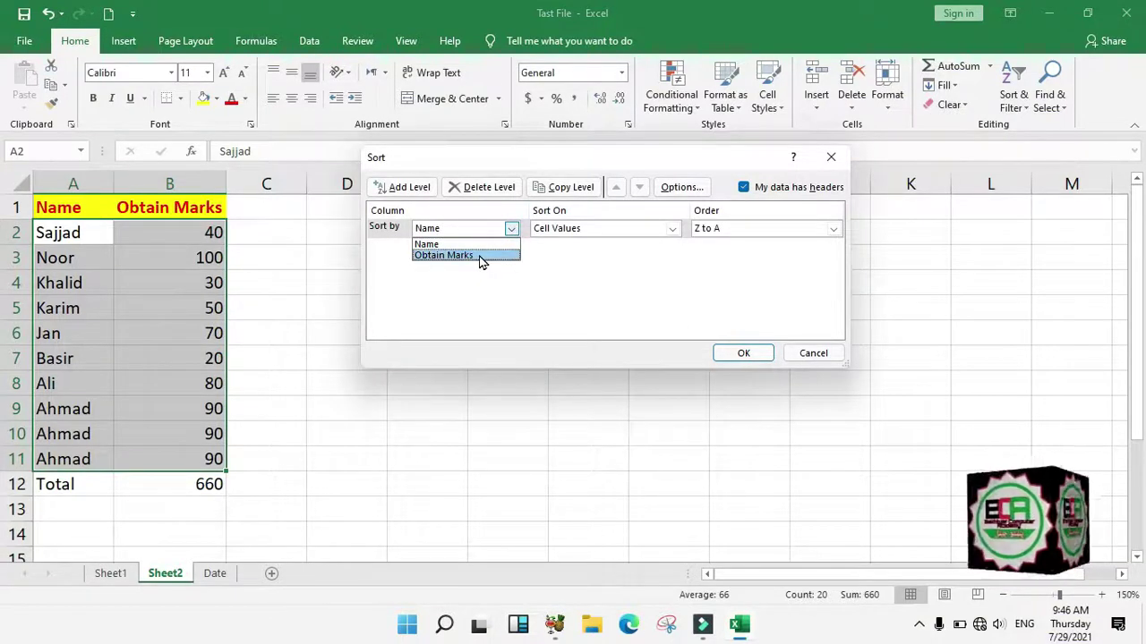
pyautogui.click(481, 256)
pyautogui.click(656, 229)
pyautogui.click(653, 227)
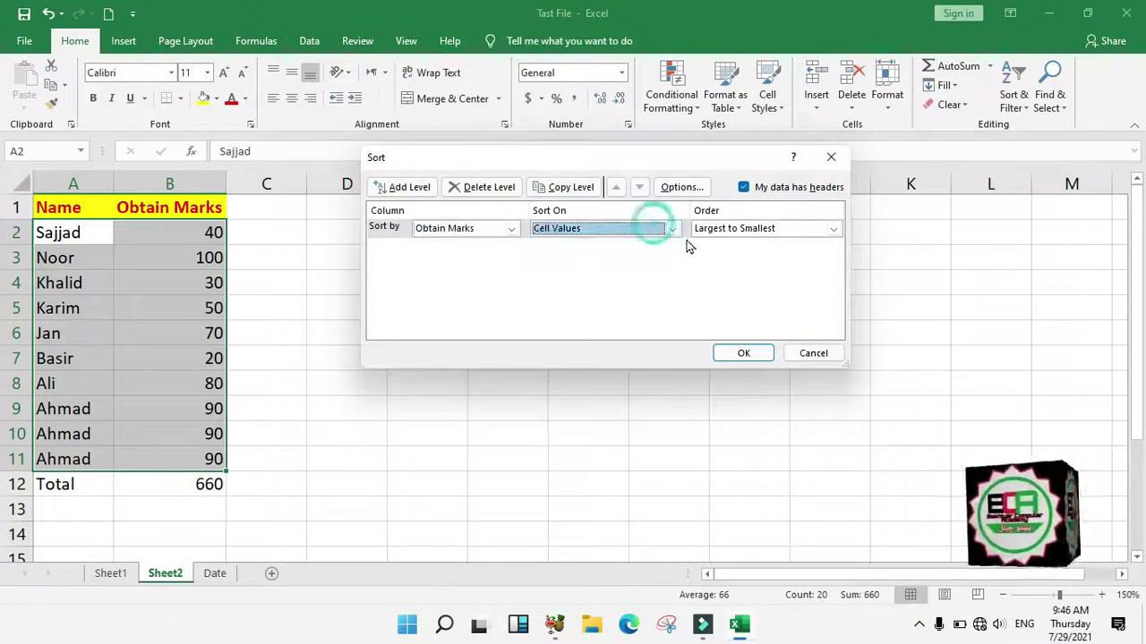
pyautogui.click(716, 231)
pyautogui.click(722, 230)
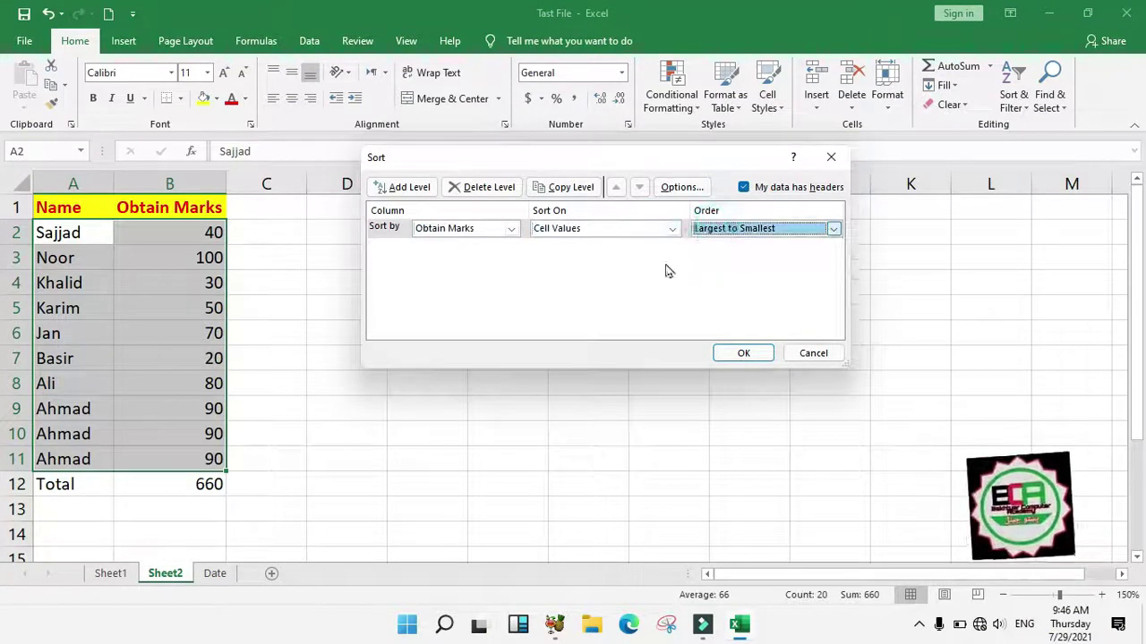
pyautogui.click(747, 354)
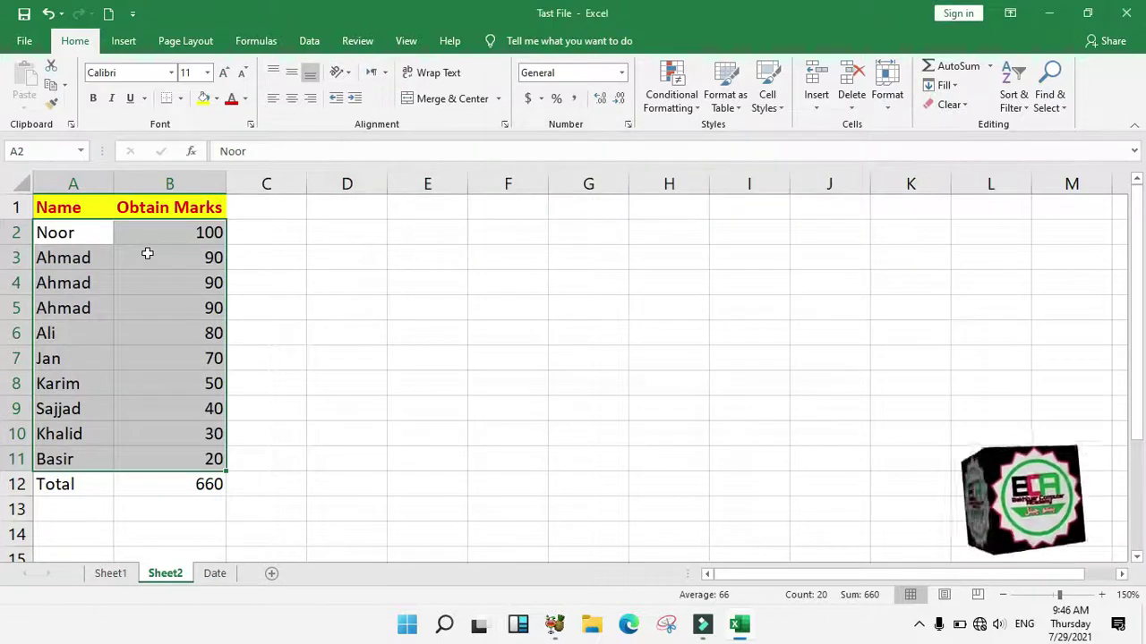
# Reorder A2:B11 with a custom sort by Obtain Marks on cell values, Smallest to Largest.
pyautogui.click(1014, 97)
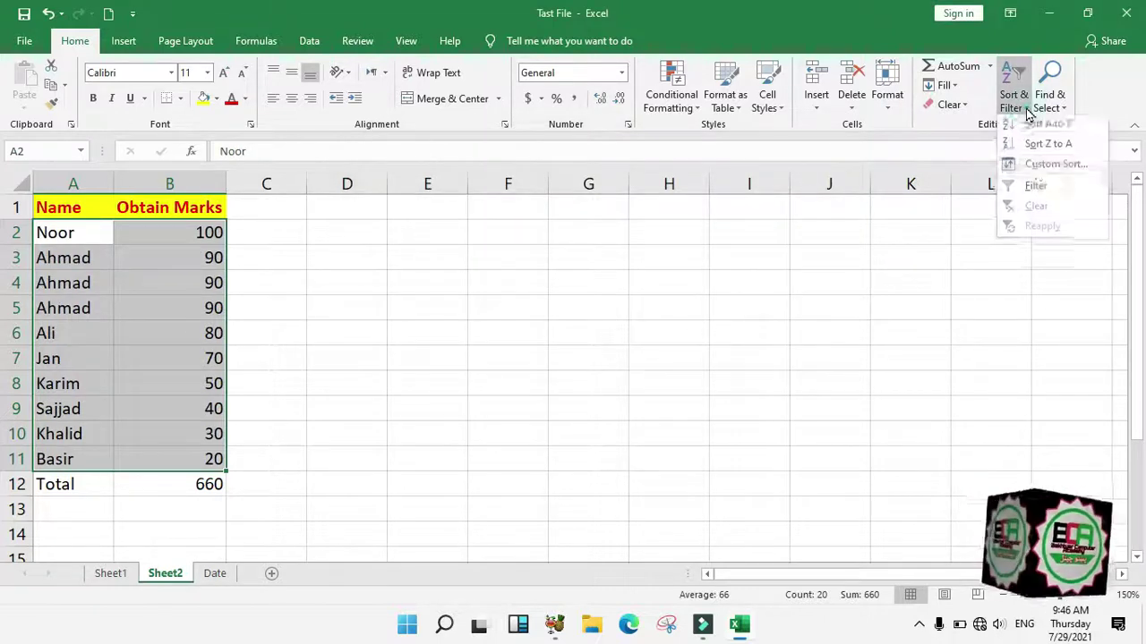
pyautogui.click(1043, 164)
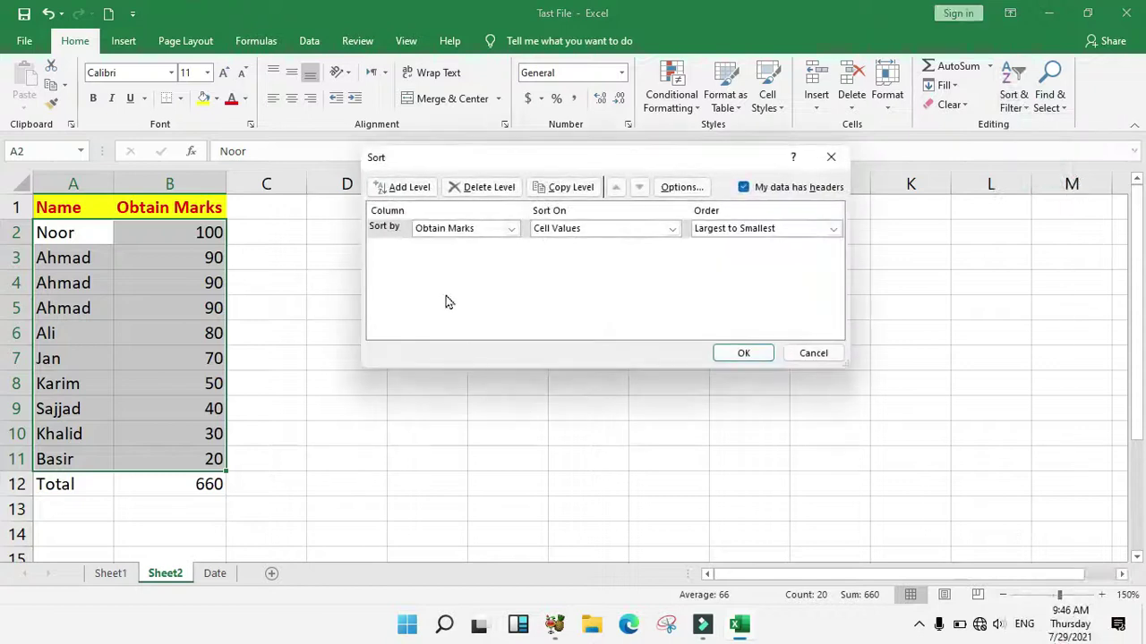
pyautogui.click(511, 228)
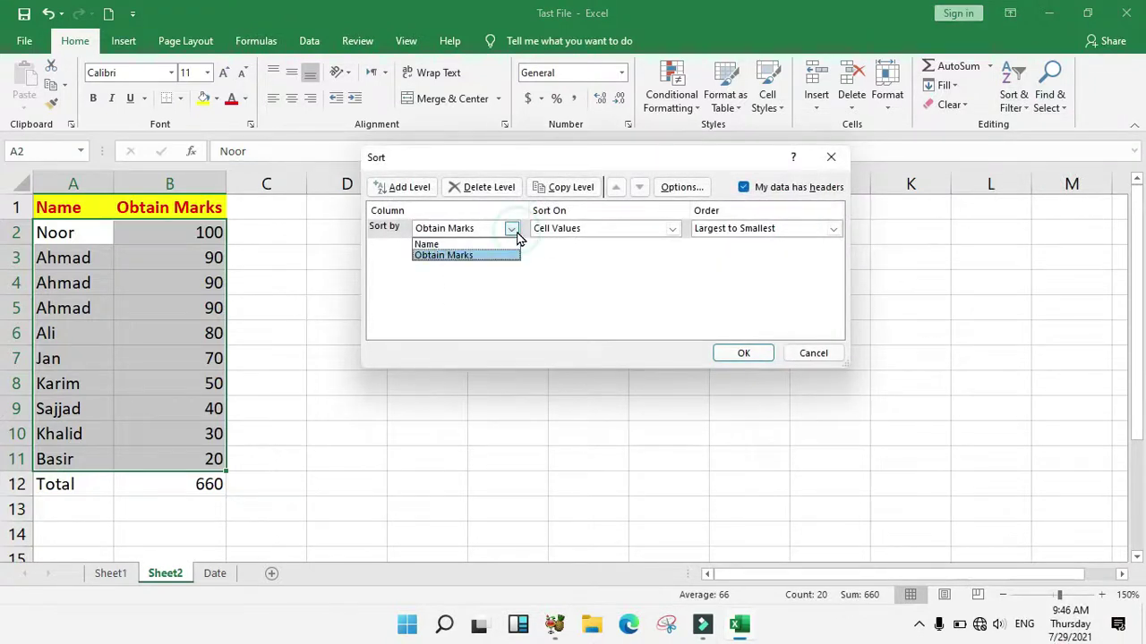
pyautogui.click(578, 229)
pyautogui.click(574, 228)
pyautogui.click(577, 231)
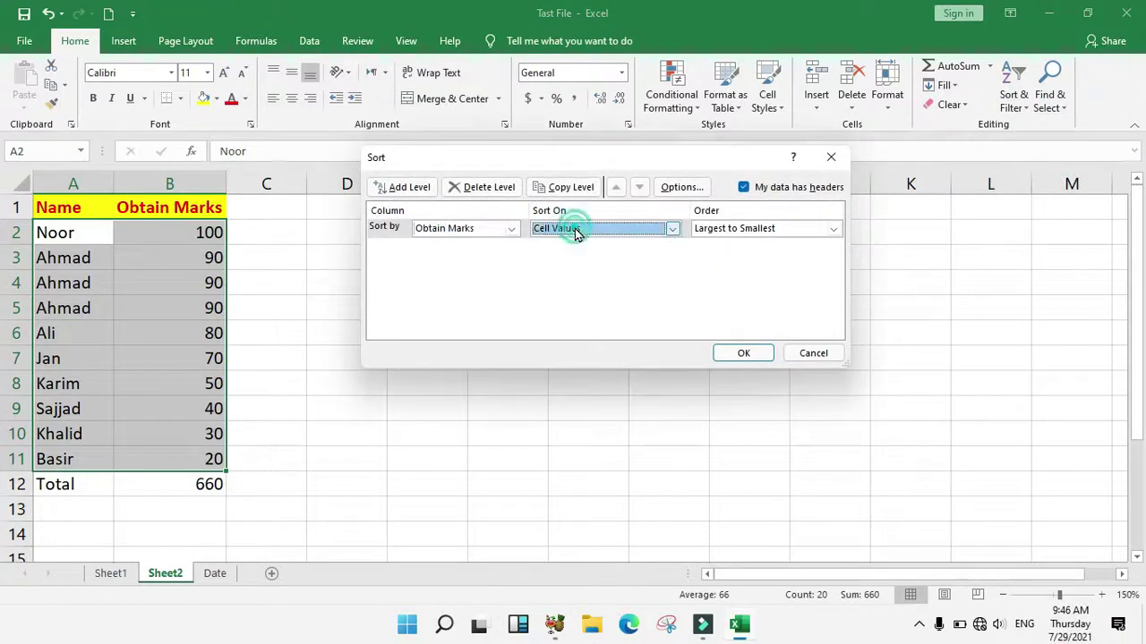
pyautogui.click(806, 228)
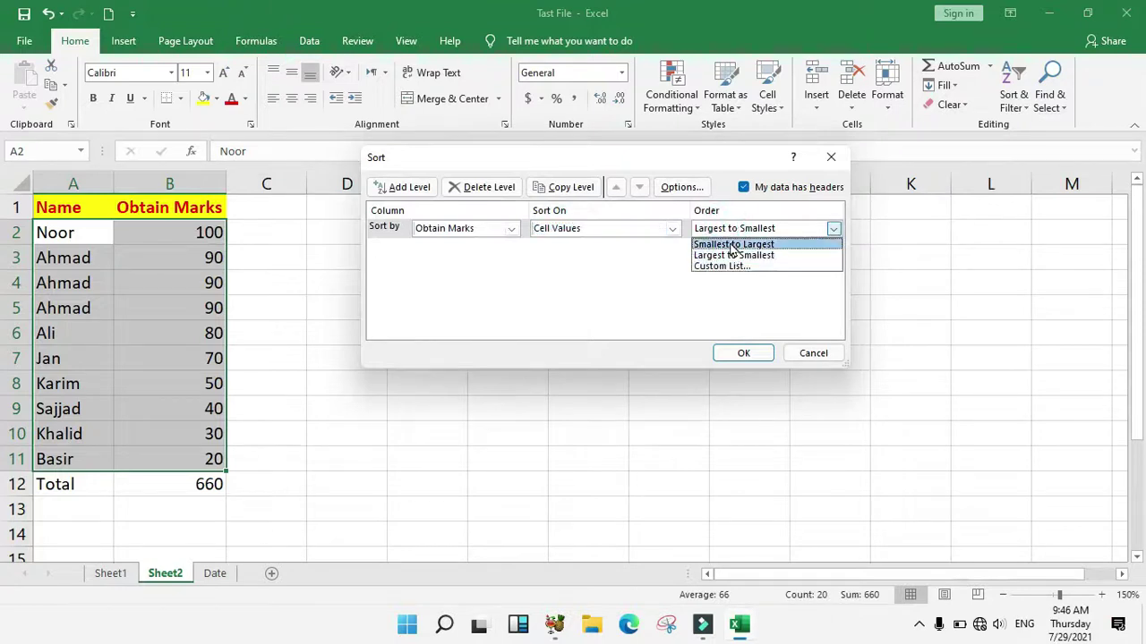
pyautogui.click(732, 245)
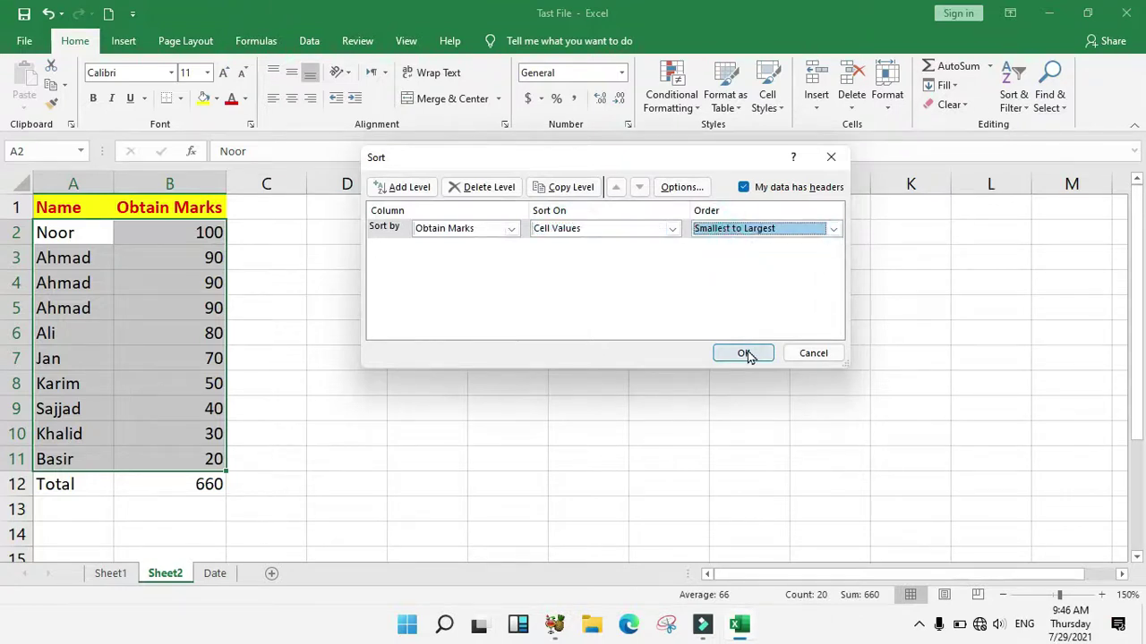
pyautogui.click(745, 354)
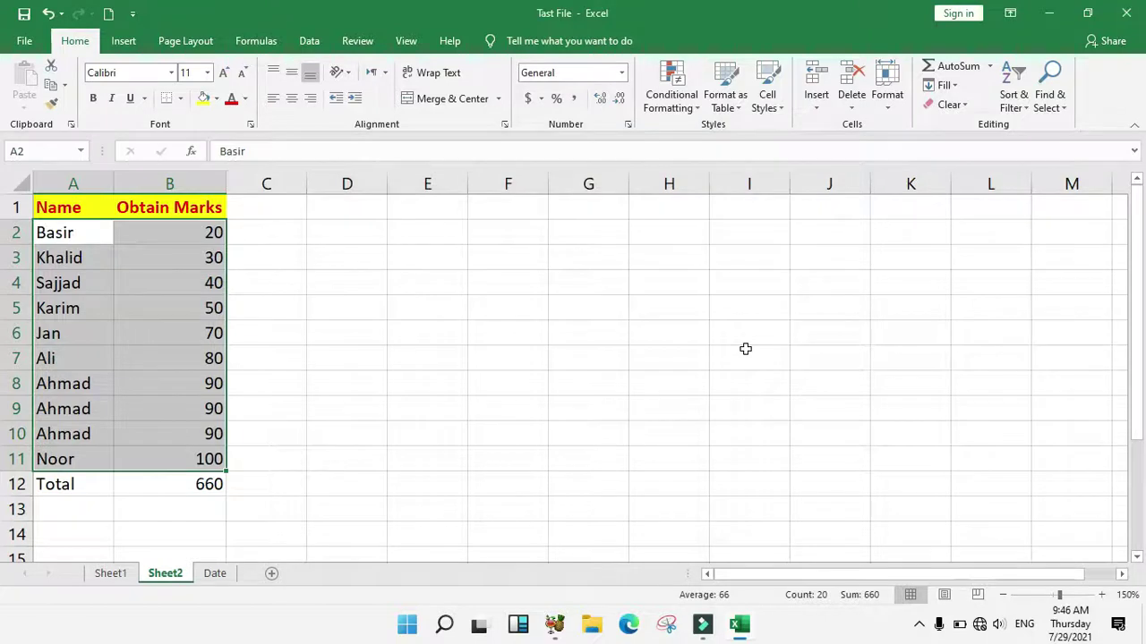